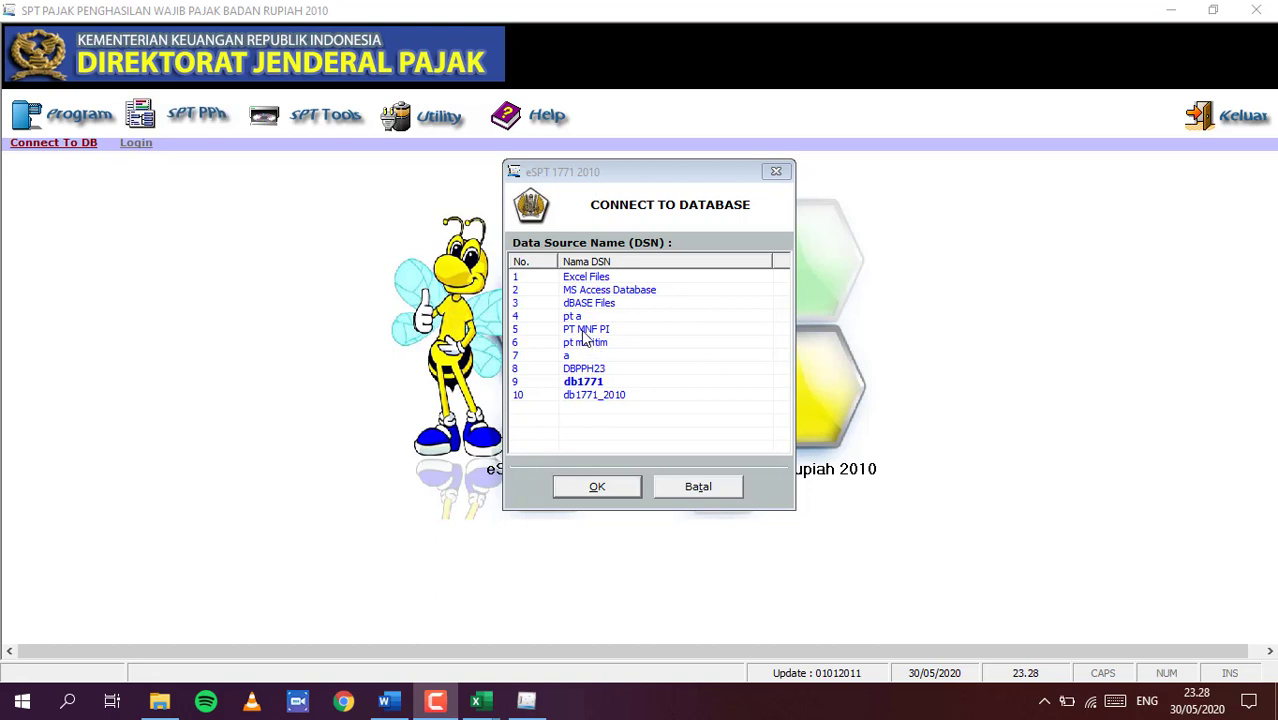
Connect to the PT MNF PI data source database
{"action": "left_click", "coordinate": [587, 332]}
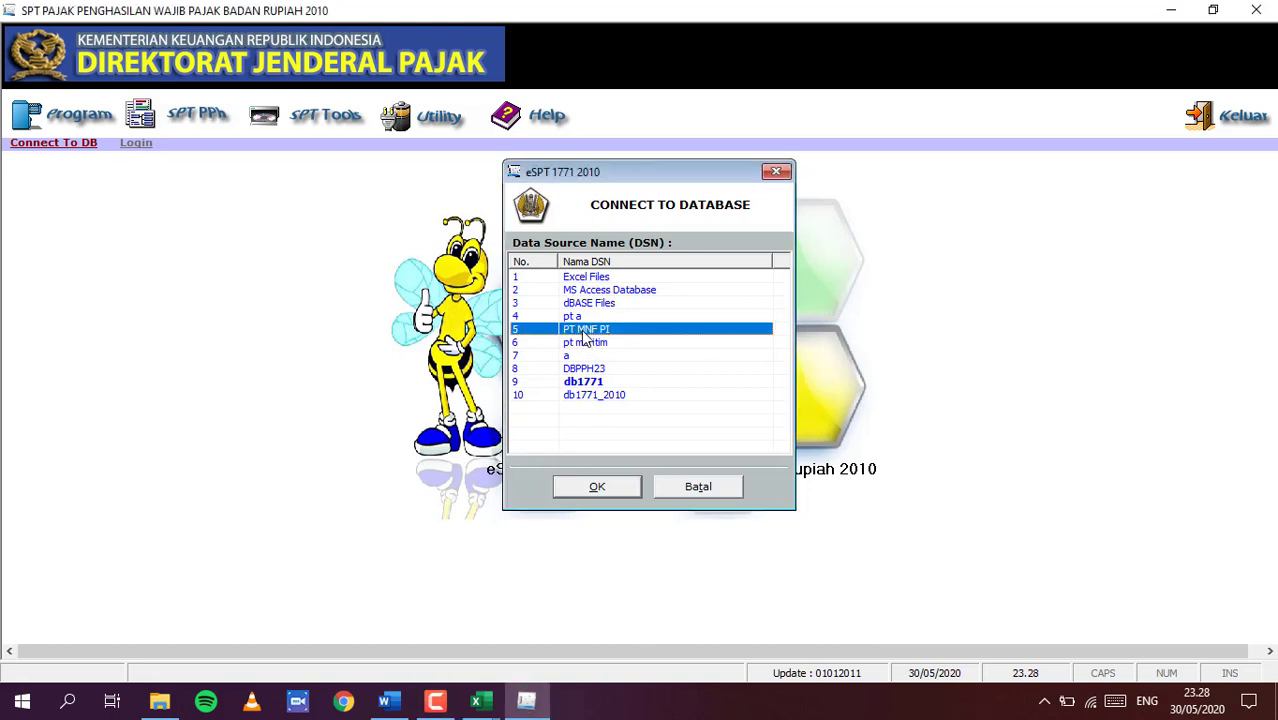
{"action": "left_click", "coordinate": [592, 486]}
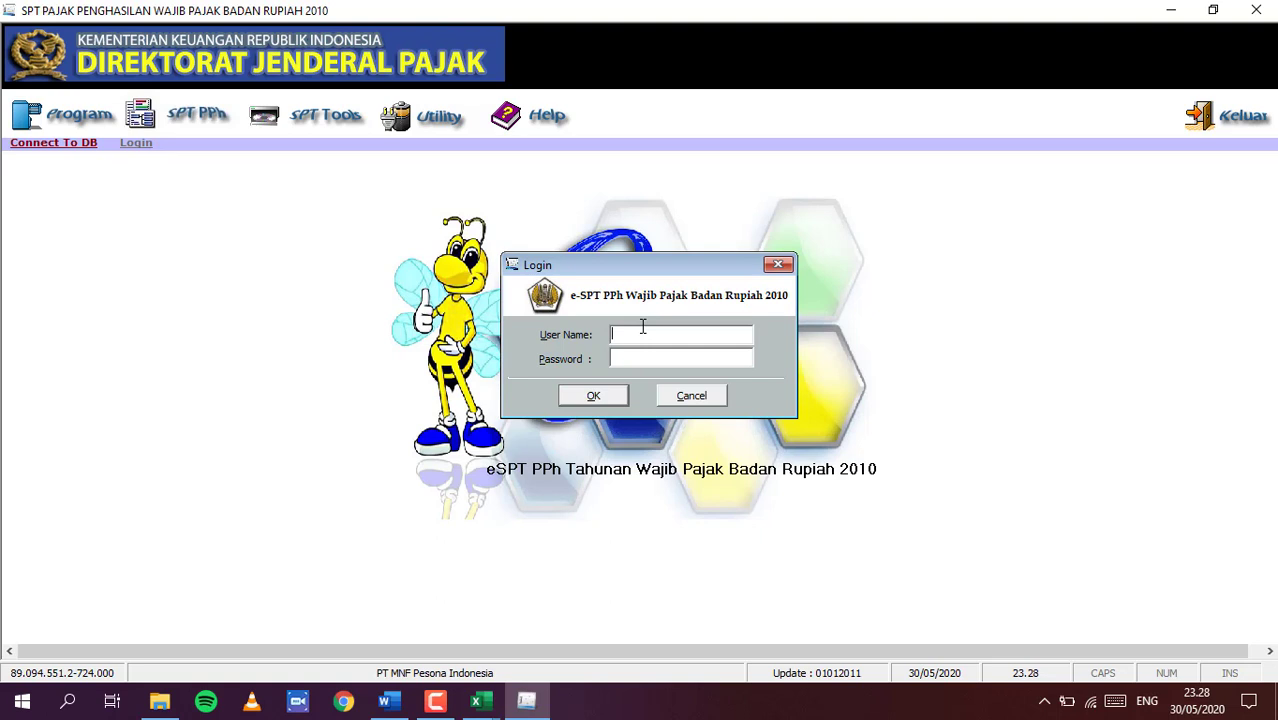
Enter the login credentials to open the 2018 return, revision 0
{"action": "type", "text": "Administrator123"}
{"action": "left_click", "coordinate": [594, 396]}
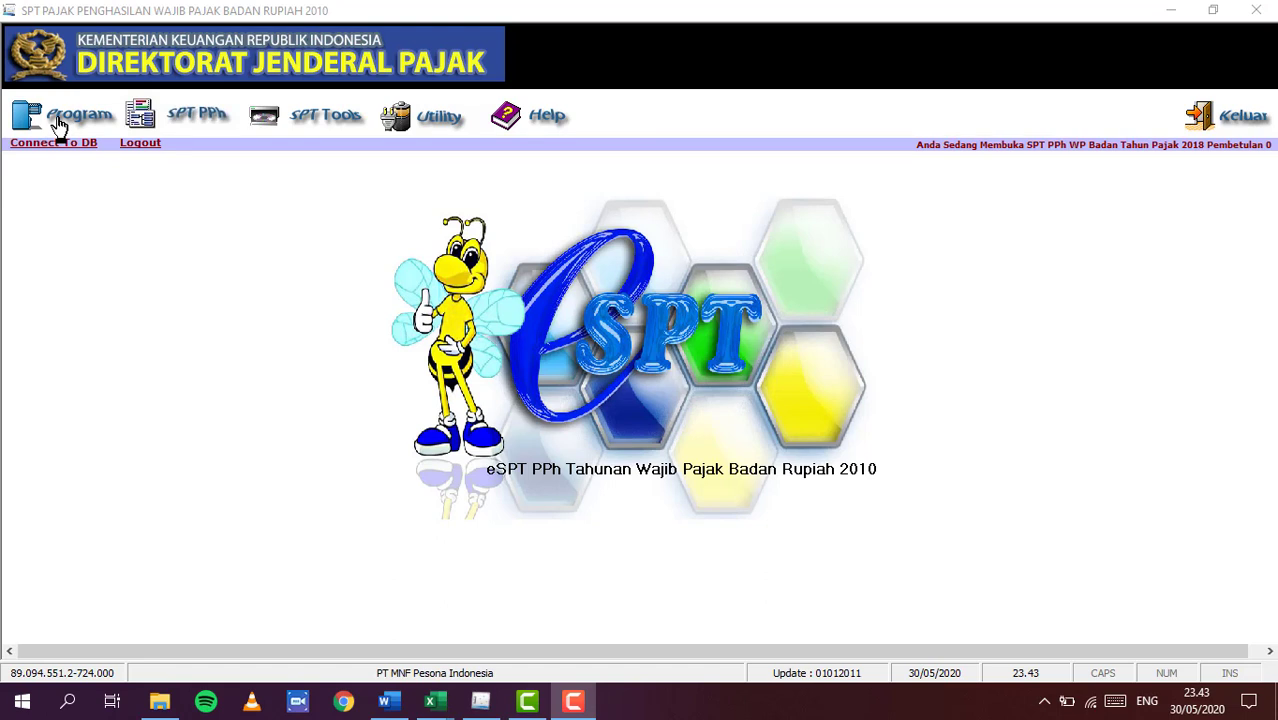
{"action": "left_click", "coordinate": [66, 125]}
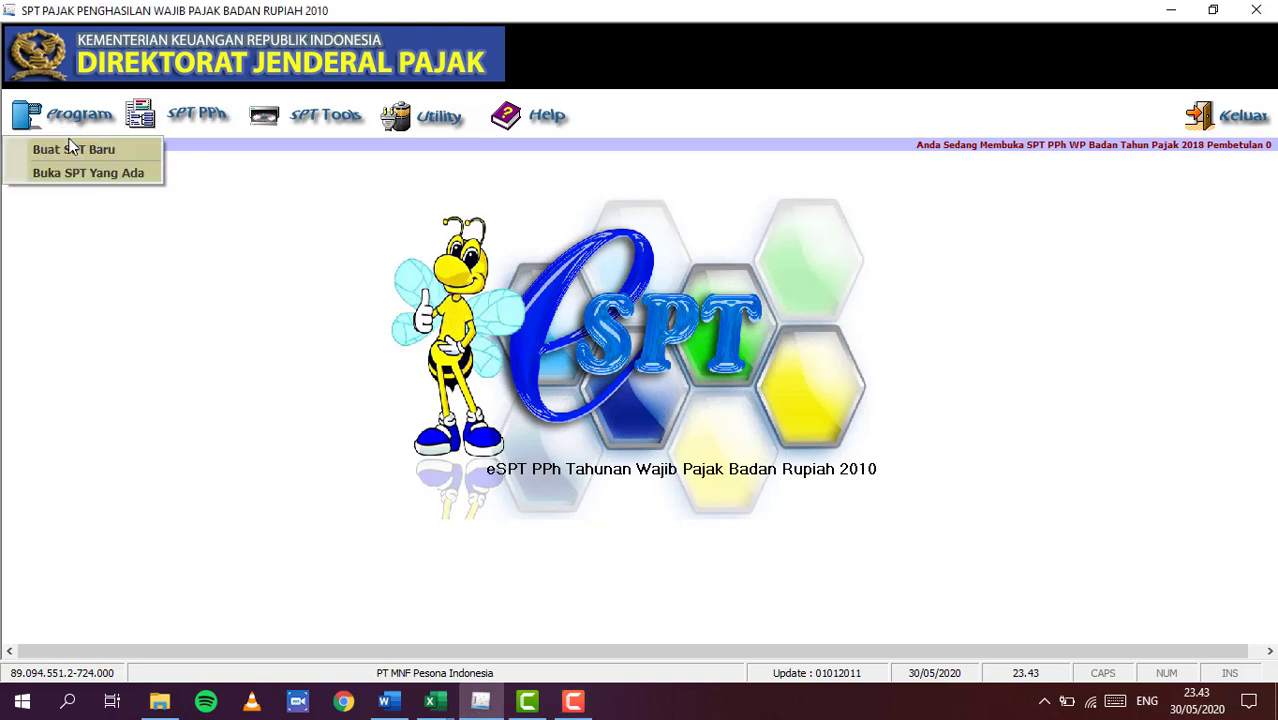
{"action": "left_click", "coordinate": [70, 148]}
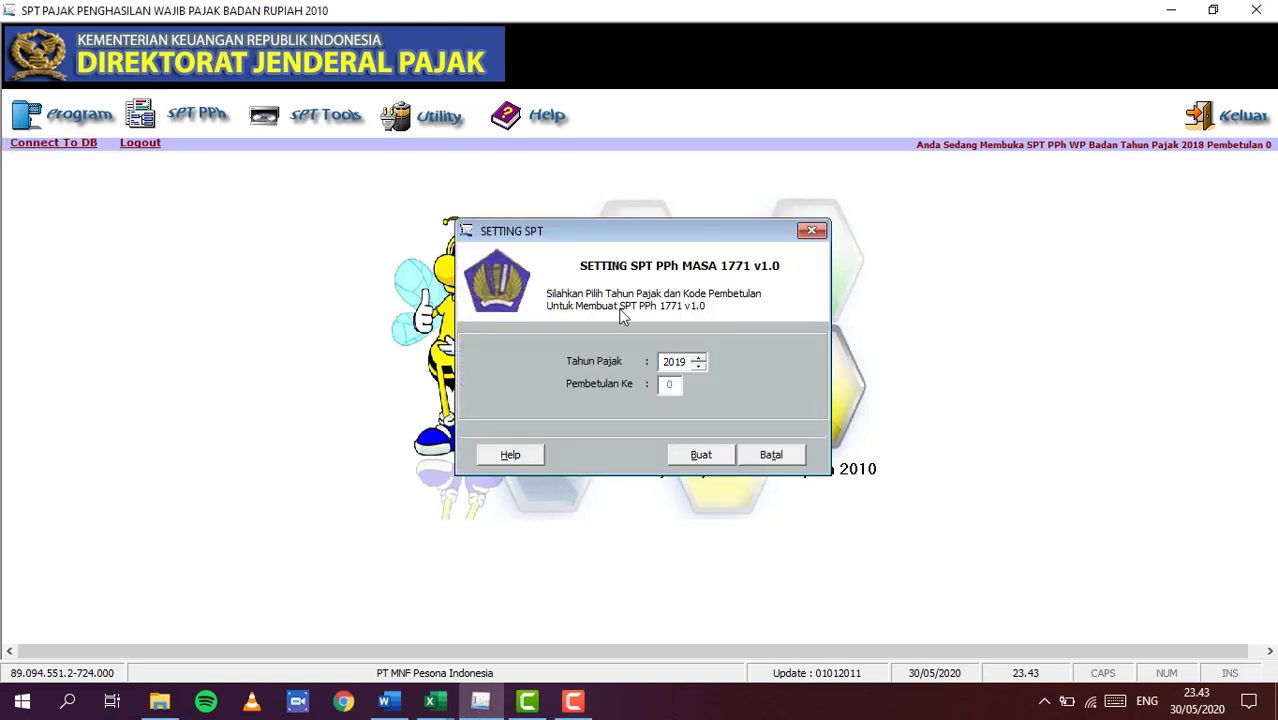
{"action": "left_click", "coordinate": [698, 367]}
{"action": "left_click", "coordinate": [812, 232]}
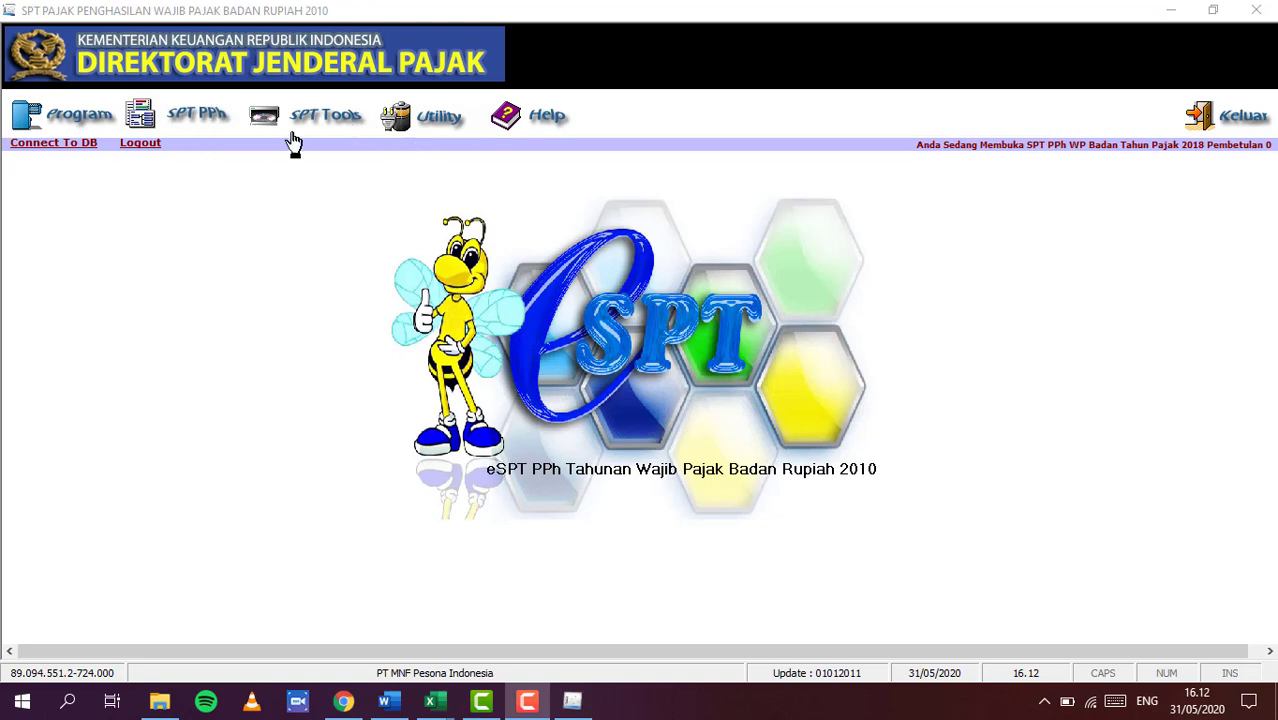
{"action": "left_click", "coordinate": [193, 117]}
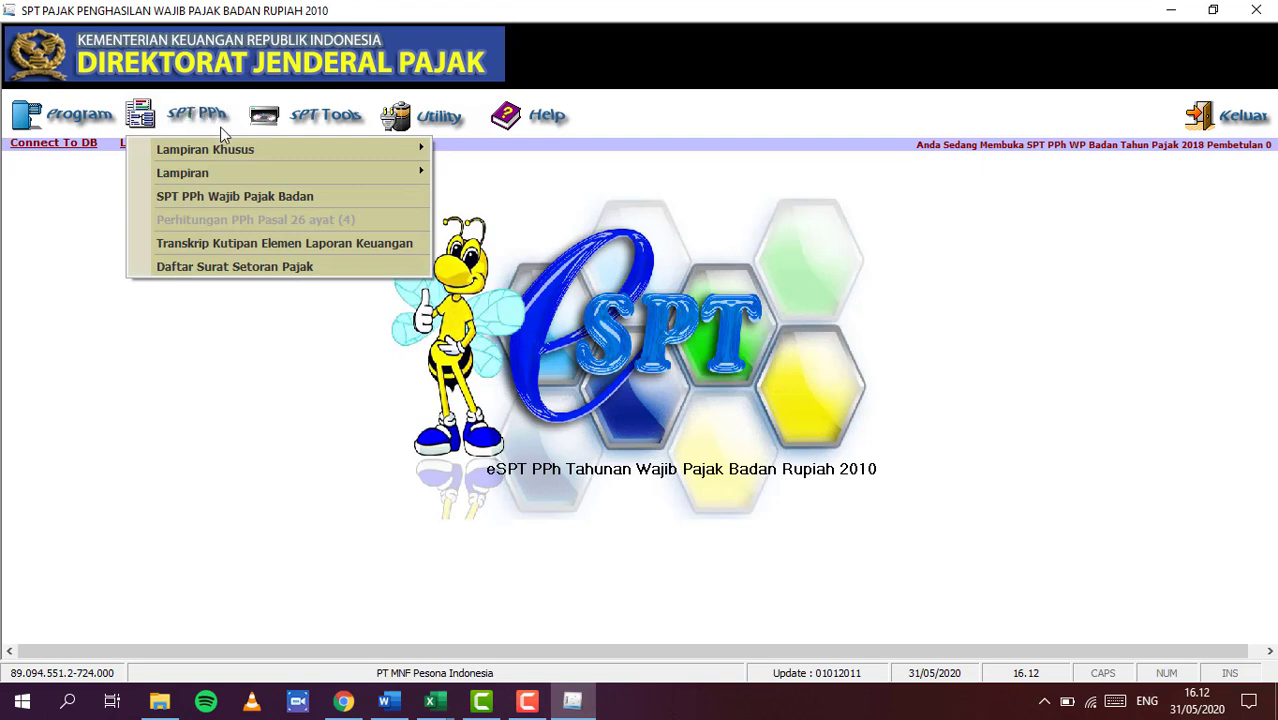
{"action": "mouse_move", "coordinate": [240, 173]}
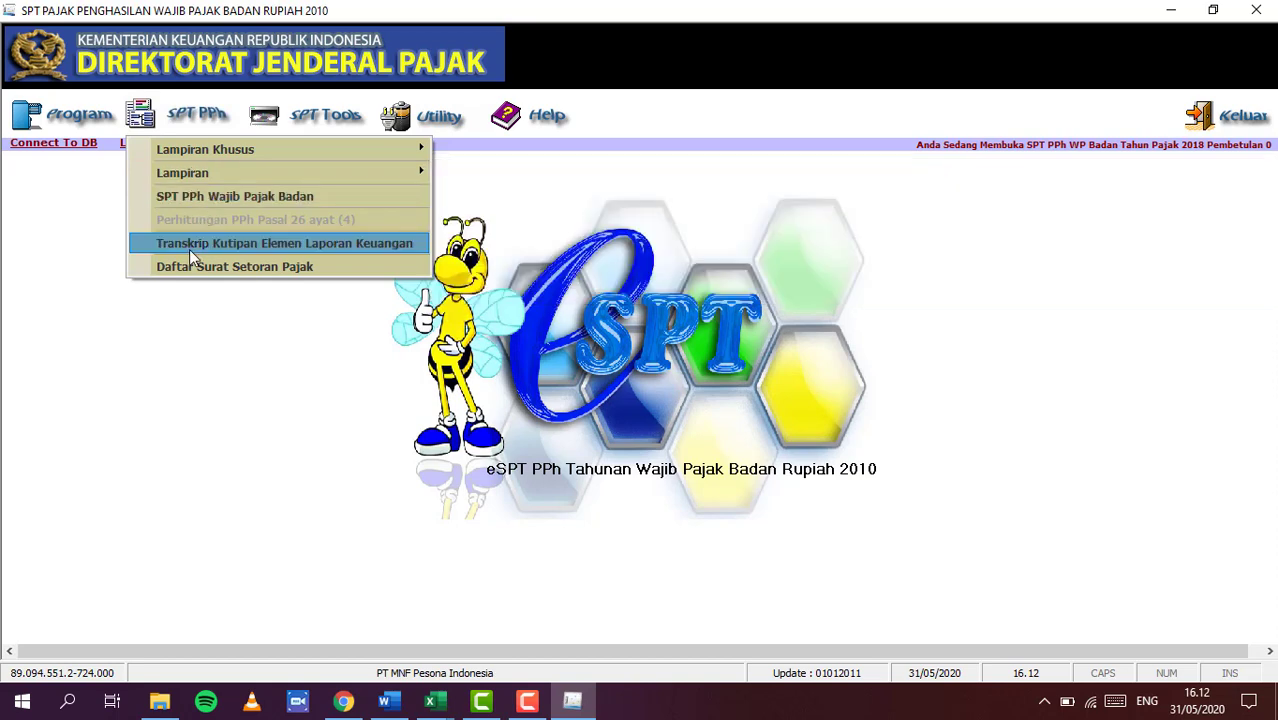
{"action": "left_click", "coordinate": [153, 340]}
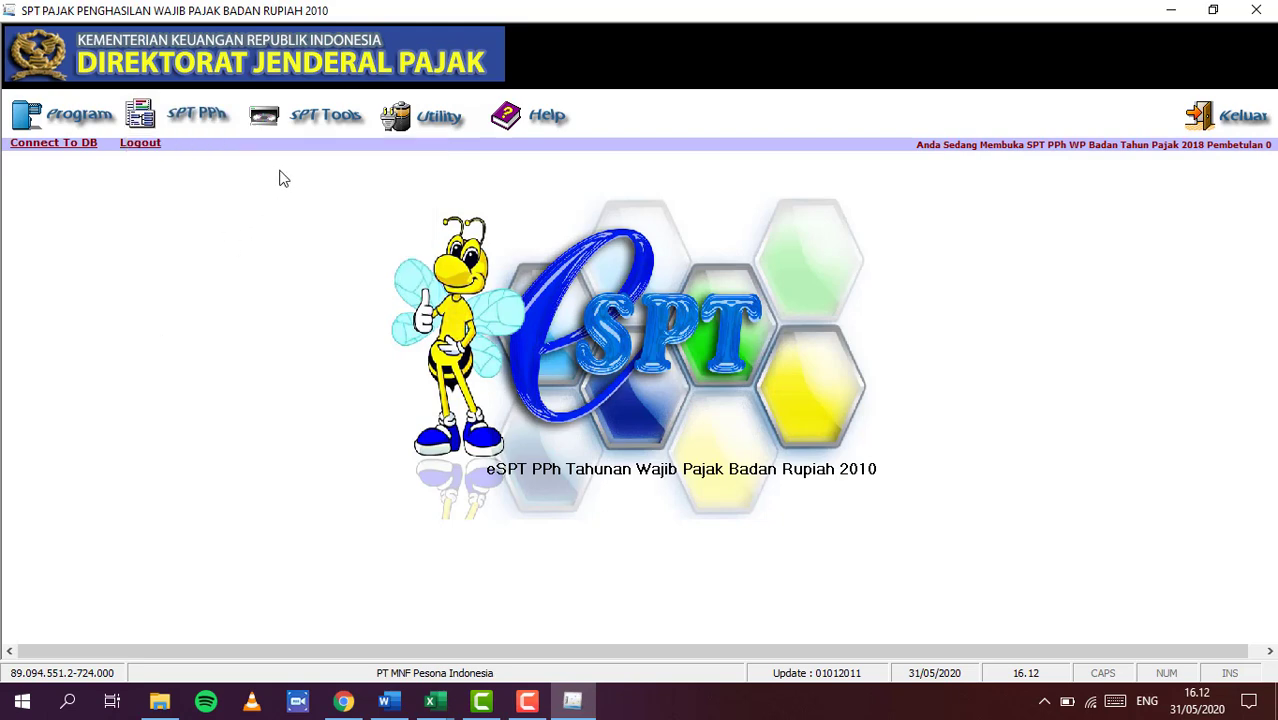
{"action": "left_click", "coordinate": [325, 128]}
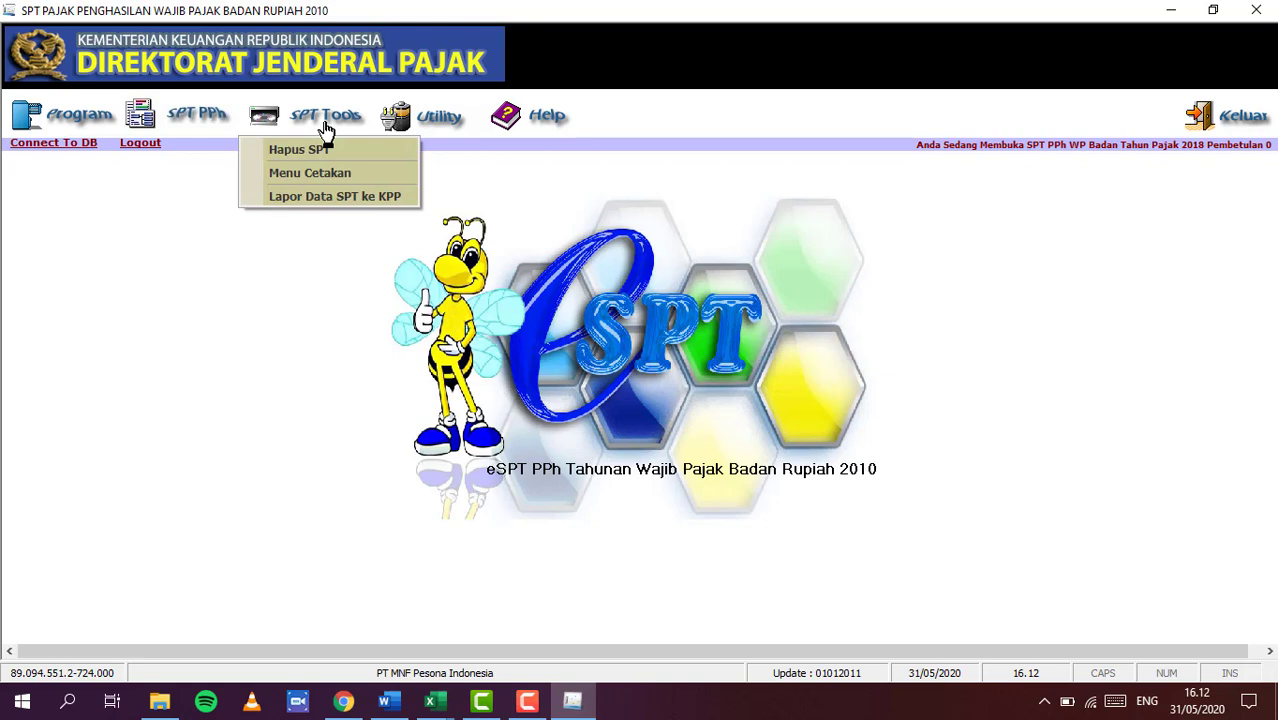
{"action": "left_click", "coordinate": [446, 118]}
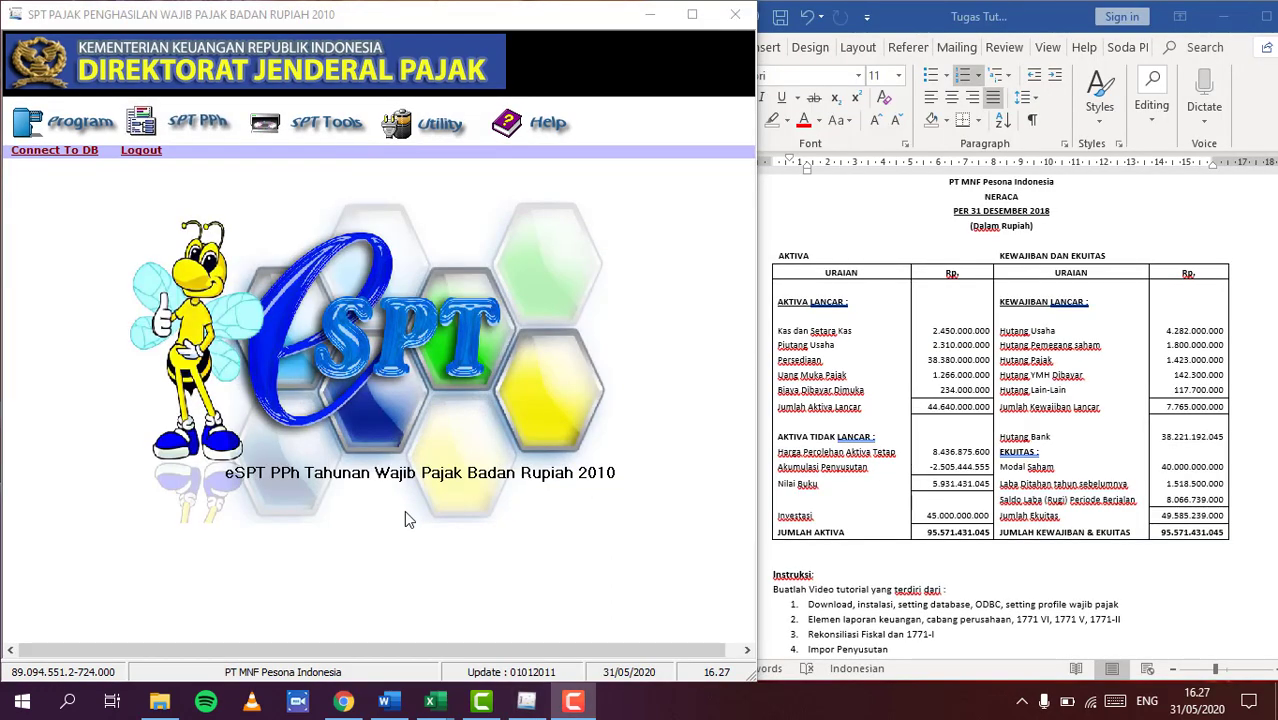
Open the financial statement transcript and clear the 45.000.000.000 investment from row 17
{"action": "left_click", "coordinate": [192, 128]}
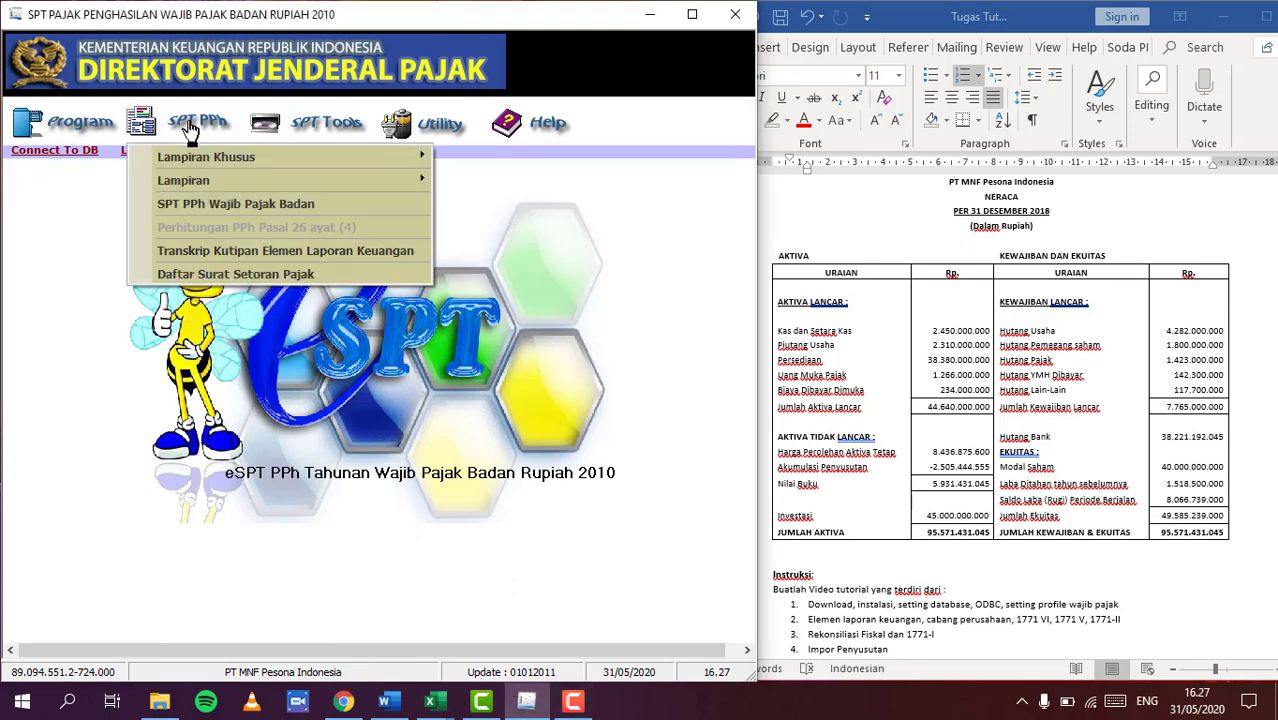
{"action": "left_click", "coordinate": [148, 253]}
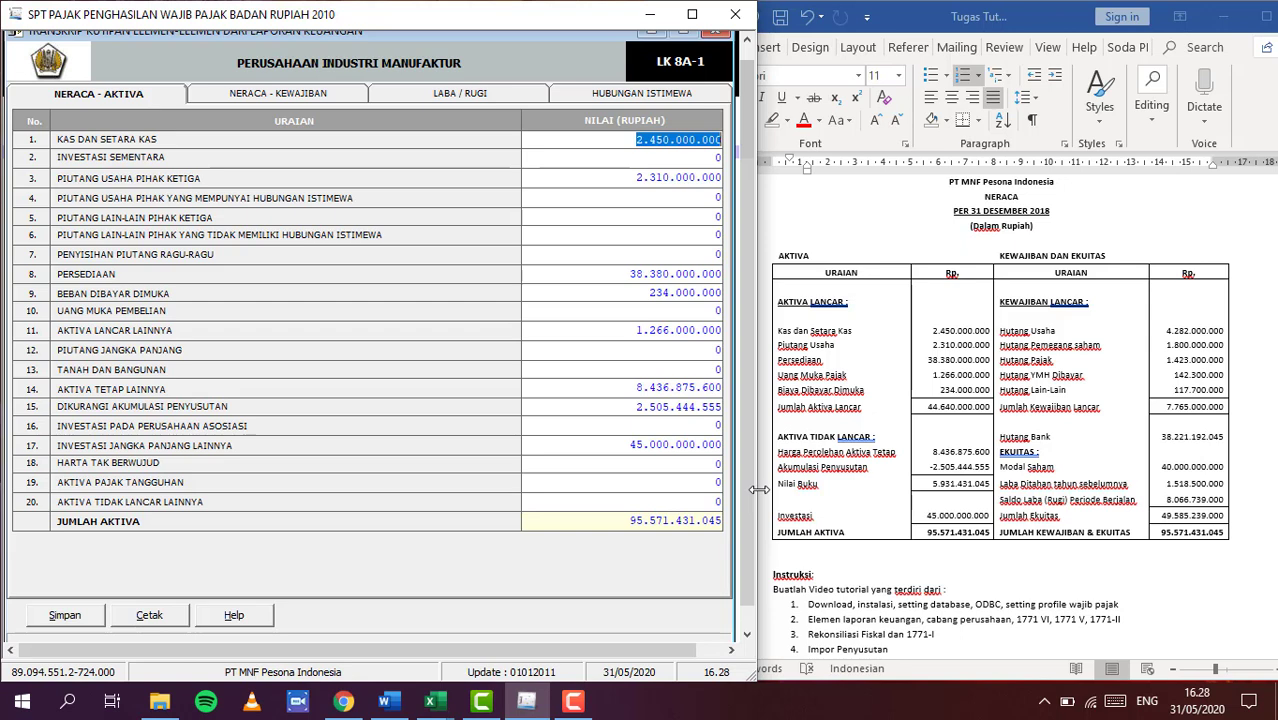
{"action": "left_click_drag", "start_coordinate": [630, 445], "coordinate": [740, 453]}
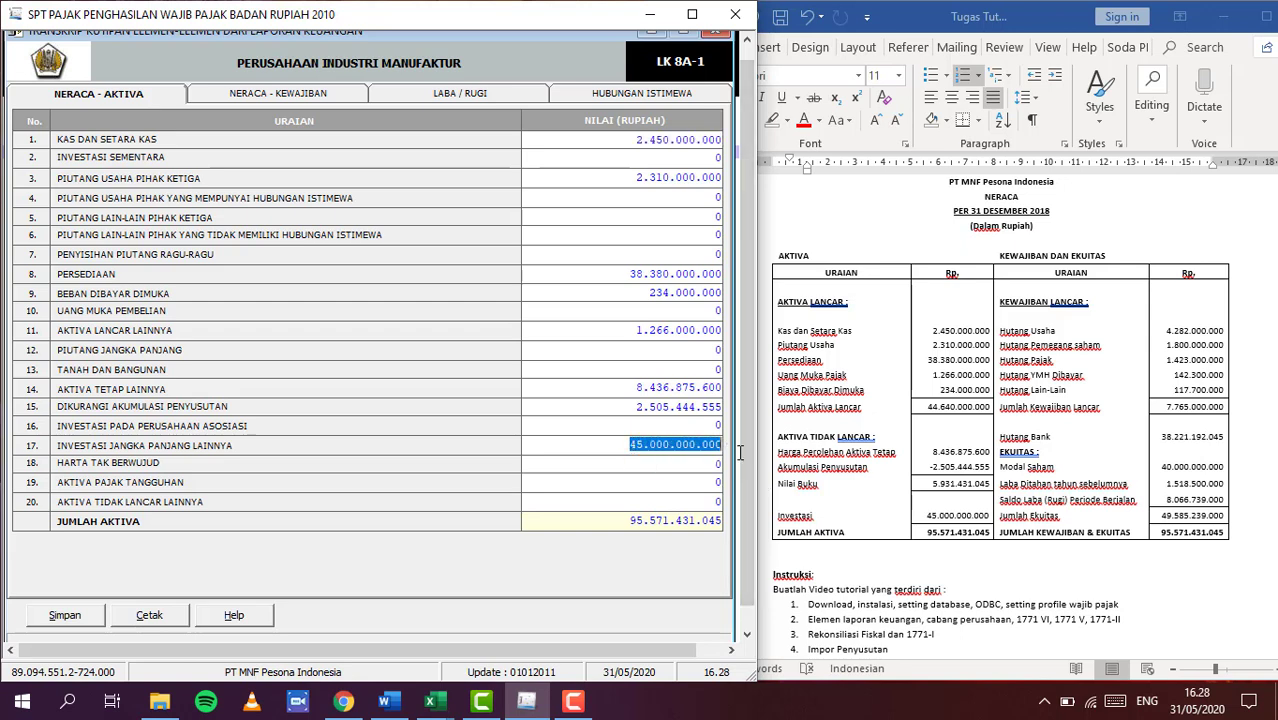
{"action": "key", "text": "Delete"}
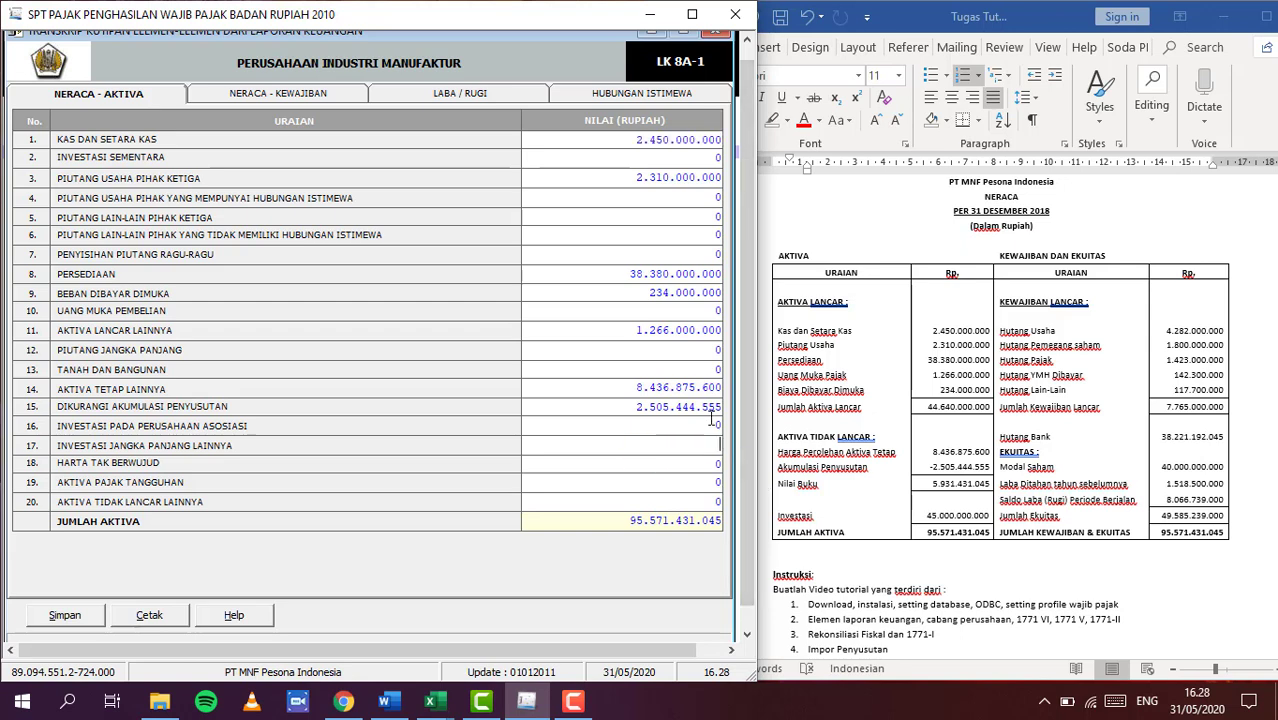
{"action": "left_click", "coordinate": [716, 425]}
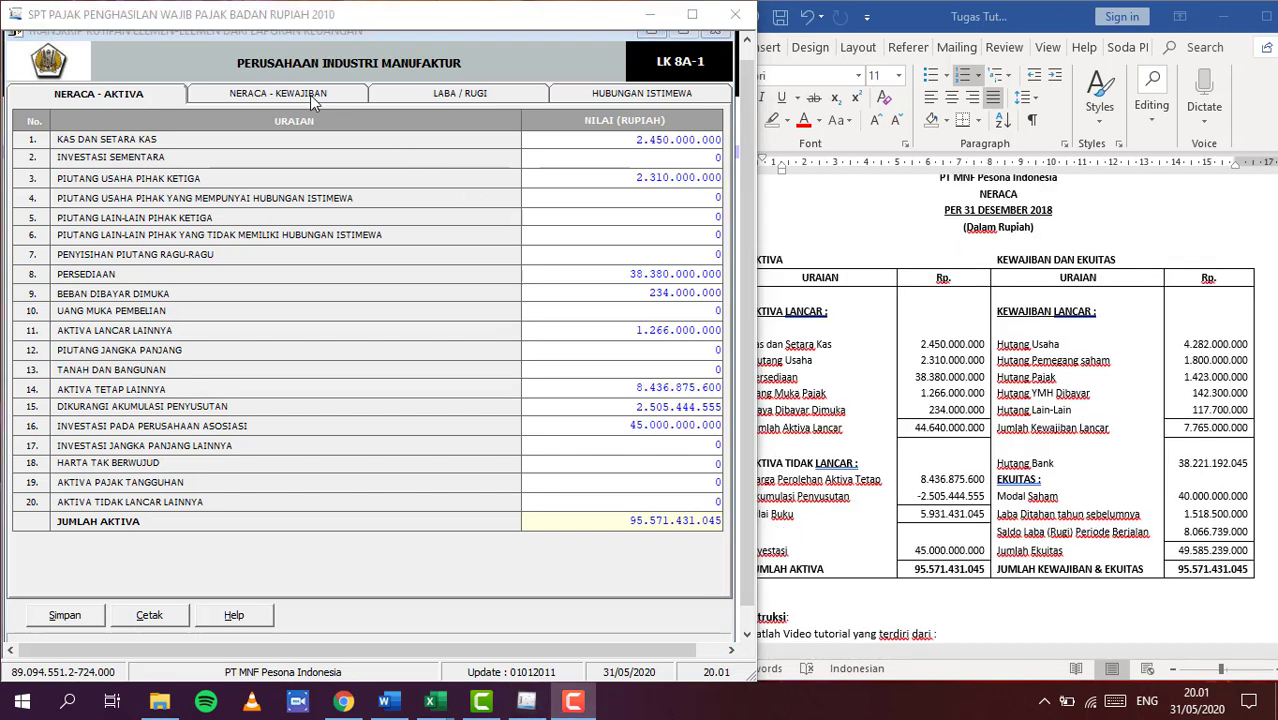
Check the liabilities-and-equity page totalling 95.571.431.045, then view the profit and loss page
{"action": "left_click", "coordinate": [311, 97]}
{"action": "left_click", "coordinate": [310, 95]}
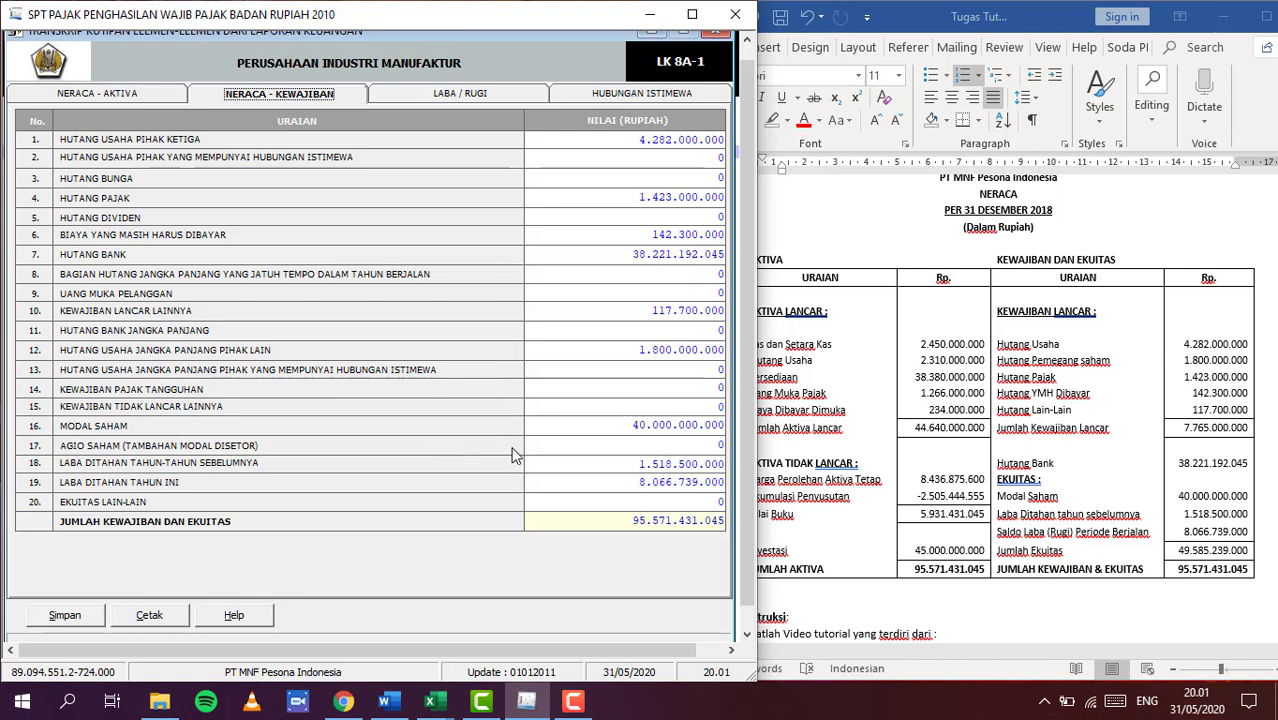
{"action": "left_click", "coordinate": [474, 100]}
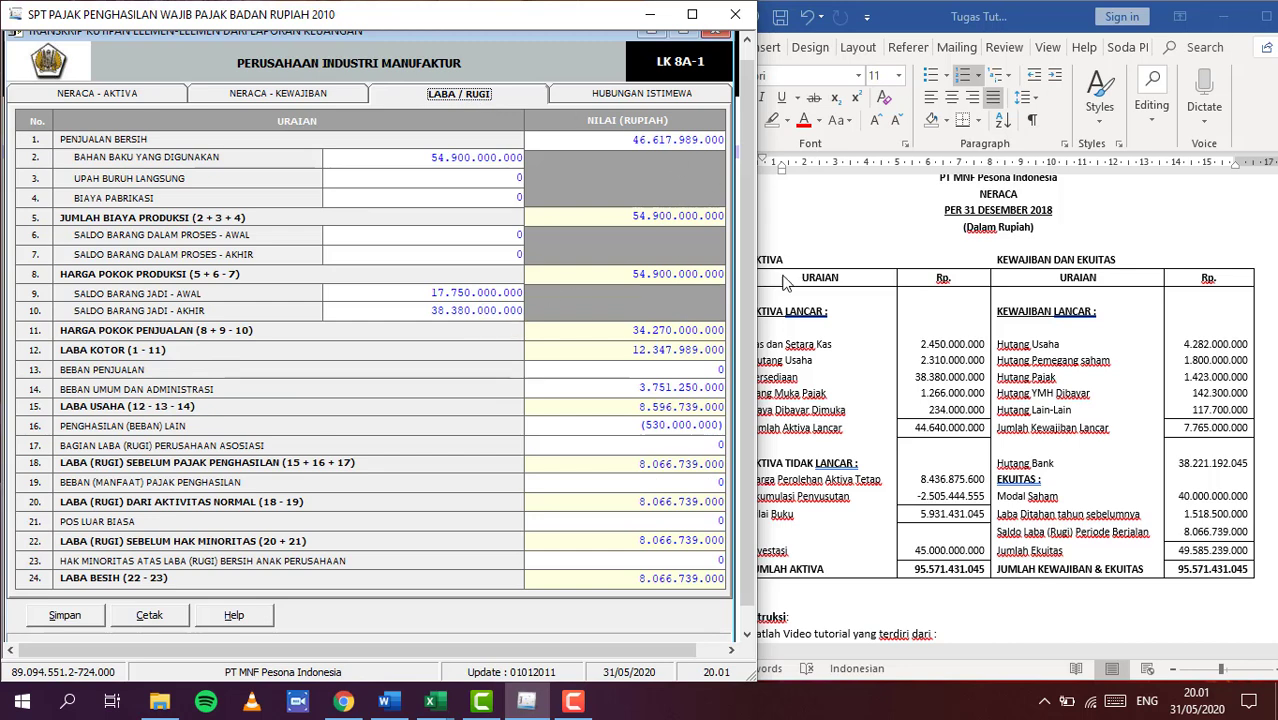
Read the income statement figures in the Word assignment document
{"action": "left_click", "coordinate": [910, 253]}
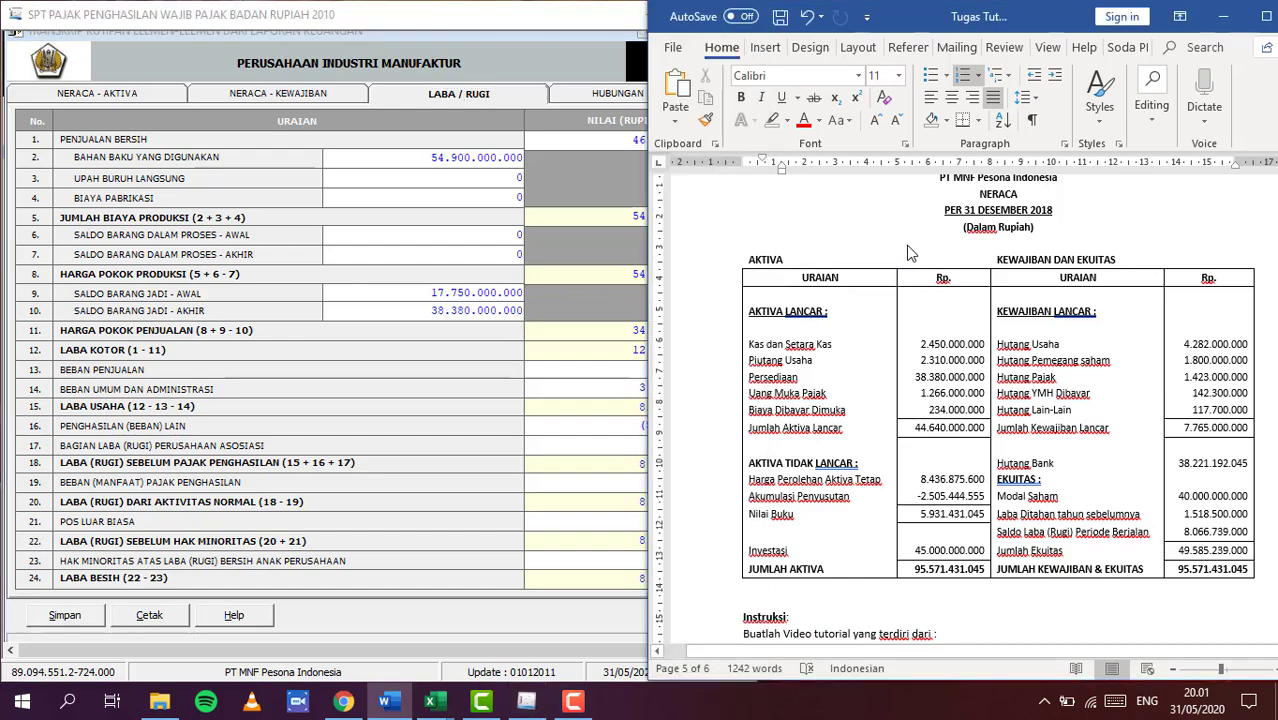
{"action": "scroll", "coordinate": [910, 253], "scroll_direction": "up", "scroll_amount": 20}
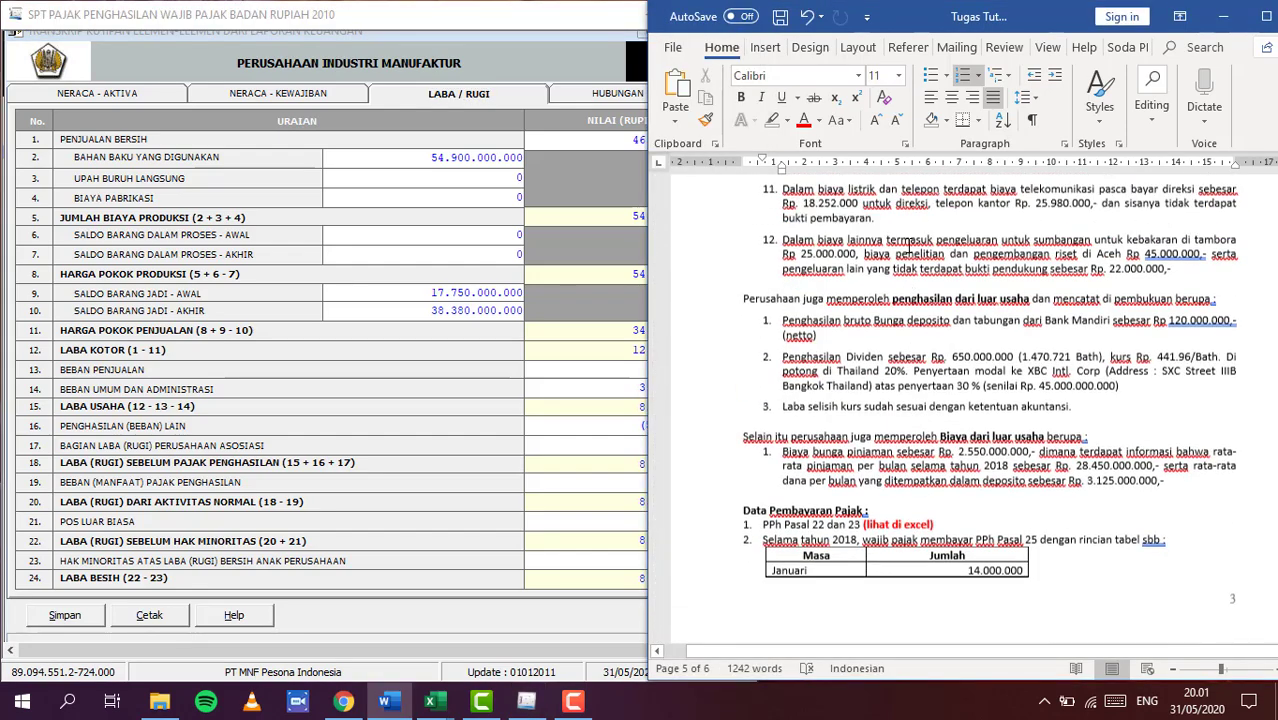
{"action": "scroll", "coordinate": [910, 247], "scroll_direction": "up", "scroll_amount": 15}
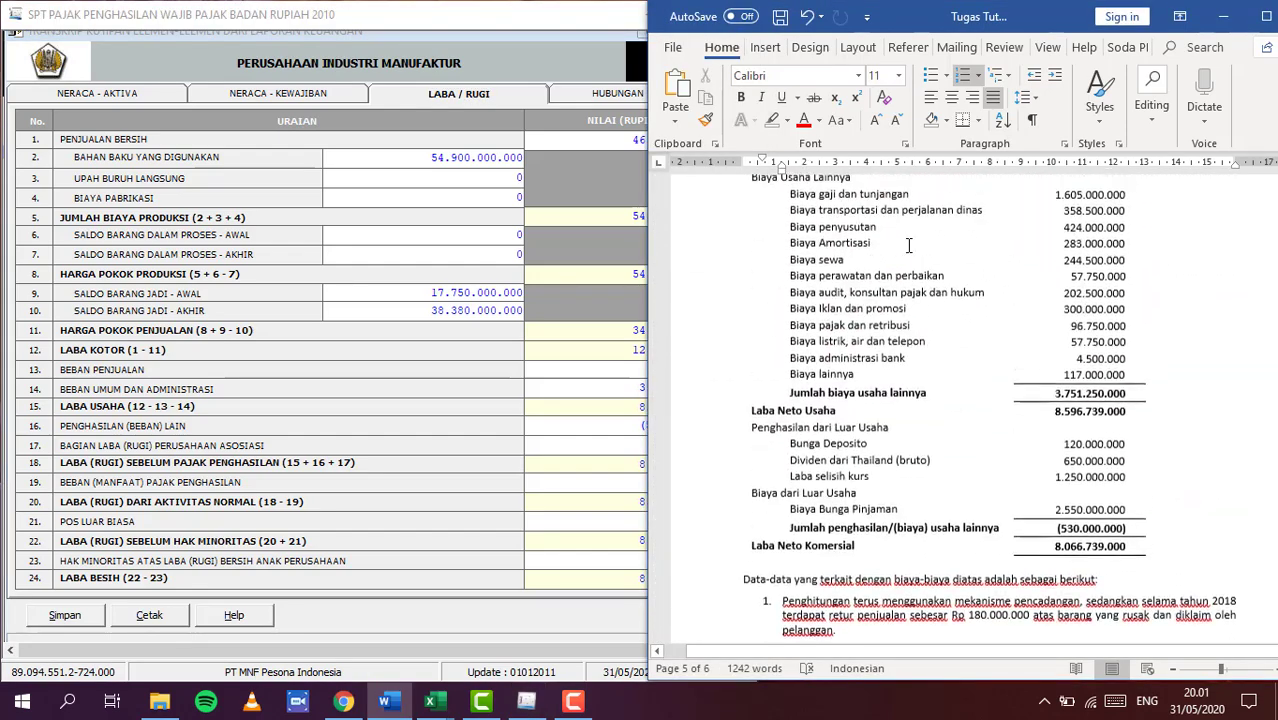
{"action": "scroll", "coordinate": [908, 245], "scroll_direction": "up", "scroll_amount": 4}
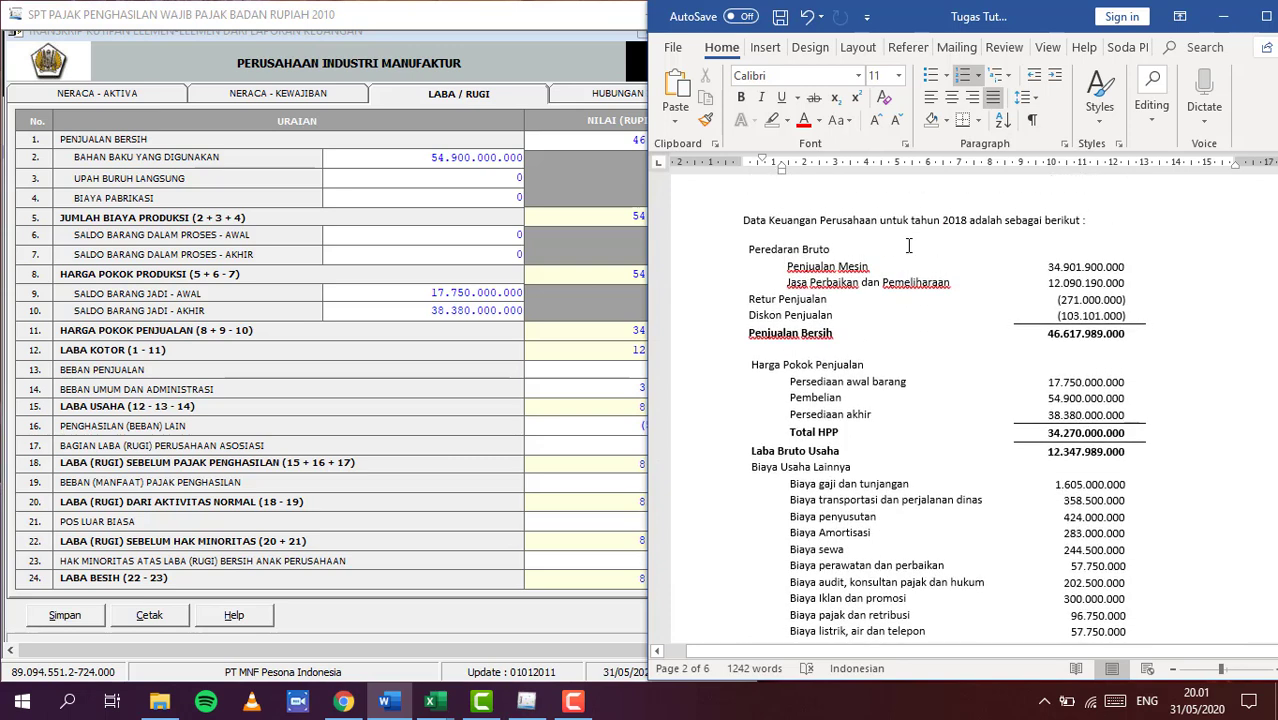
{"action": "scroll", "coordinate": [908, 245], "scroll_direction": "down", "scroll_amount": 1}
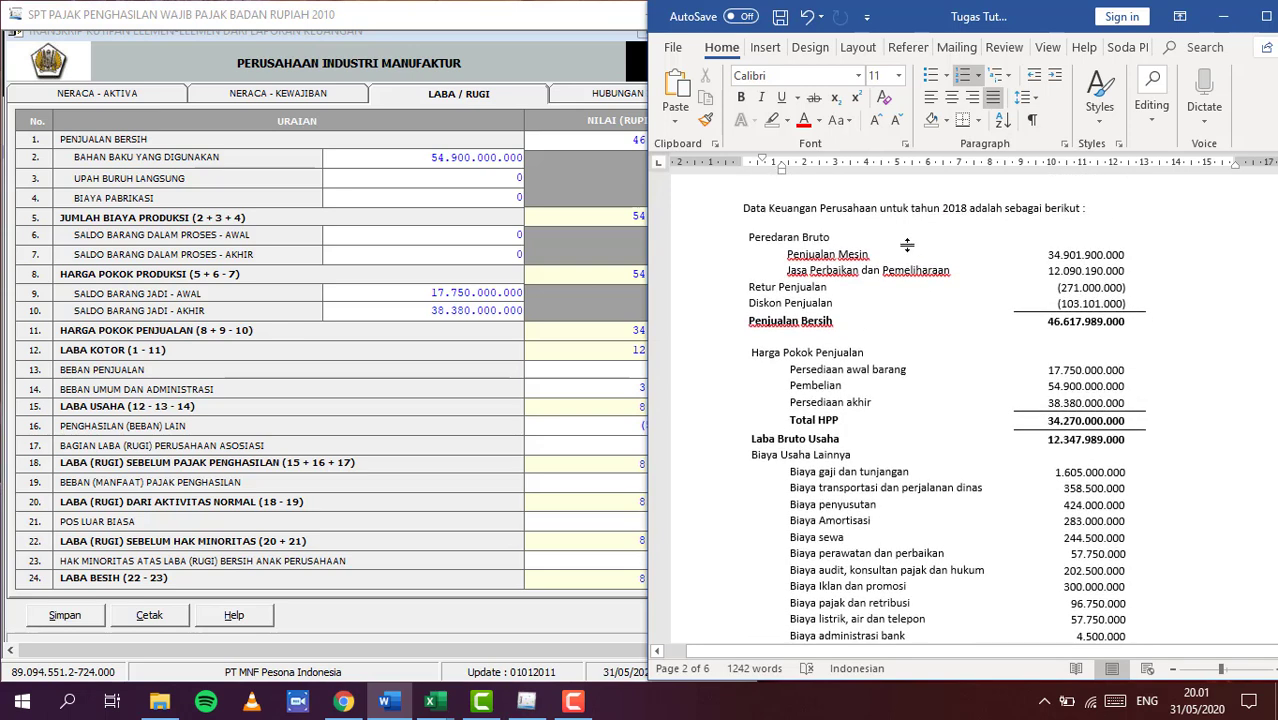
{"action": "scroll", "coordinate": [907, 245], "scroll_direction": "up", "scroll_amount": 3}
{"action": "scroll", "coordinate": [908, 245], "scroll_direction": "down", "scroll_amount": 2}
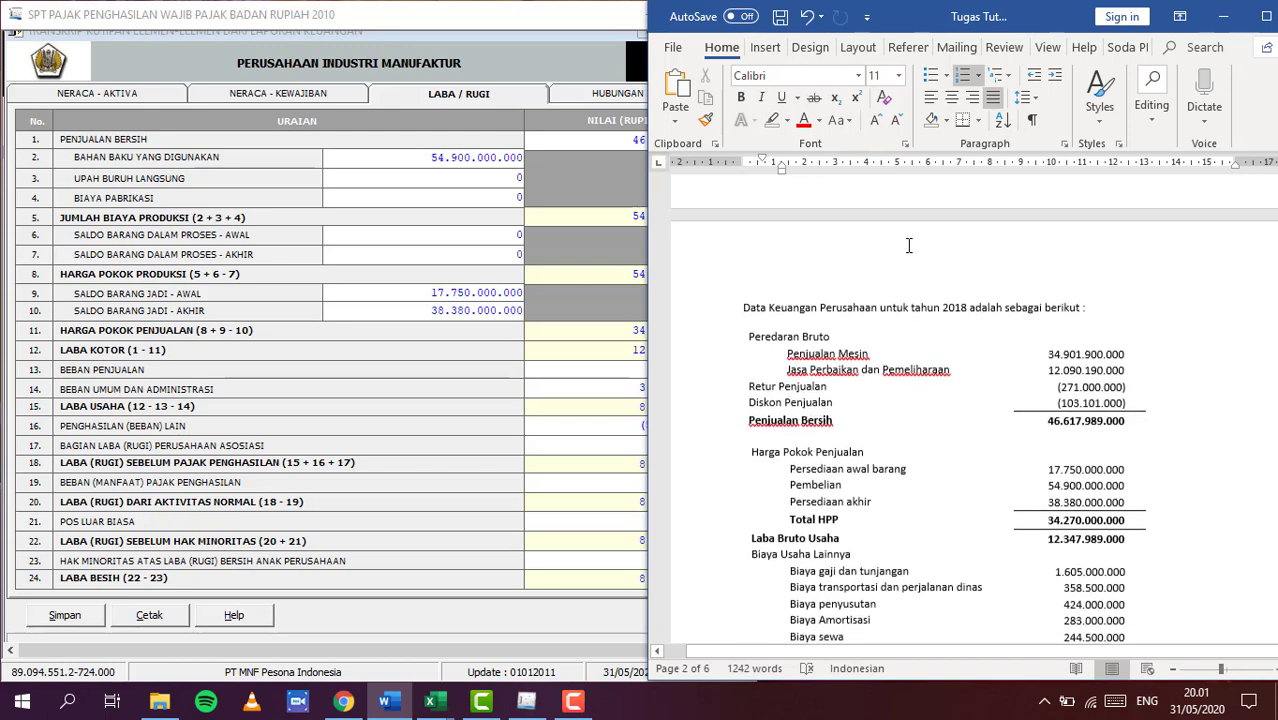
{"action": "scroll", "coordinate": [908, 245], "scroll_direction": "down", "scroll_amount": 1}
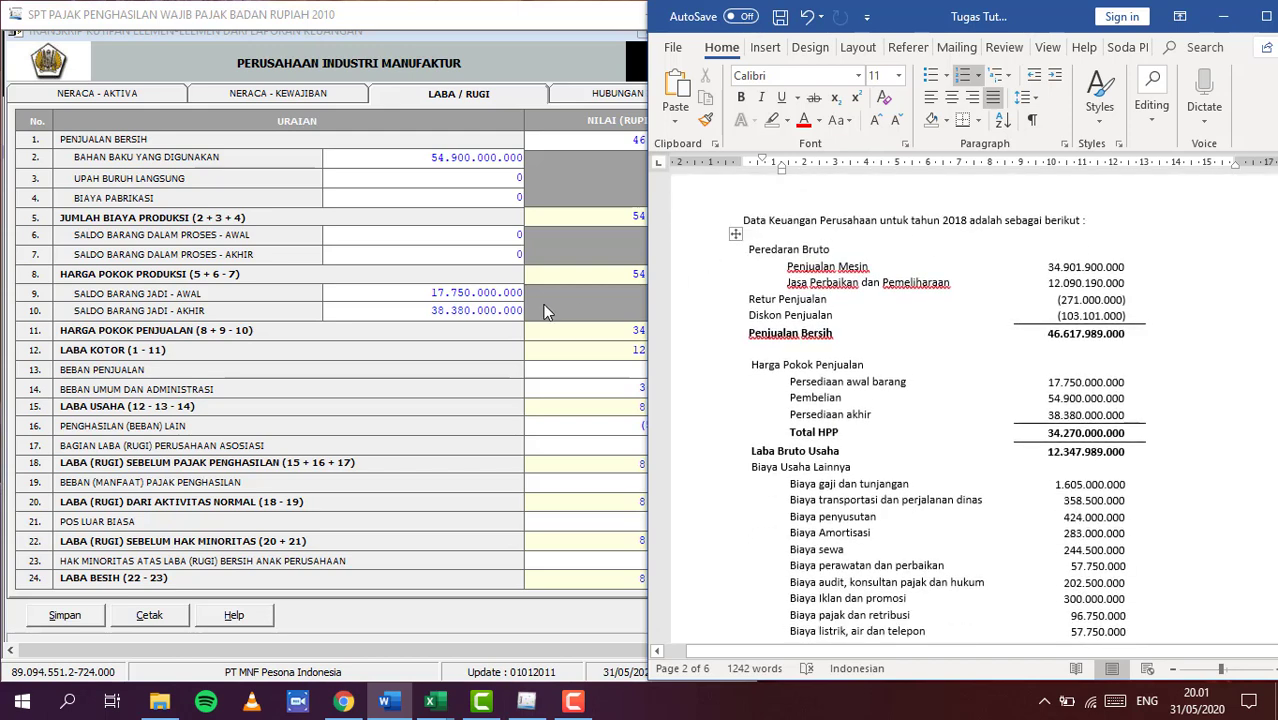
Scroll through the LK 8A-1 profit and loss page to verify 8.066.739.000 net profit
{"action": "left_click", "coordinate": [424, 364]}
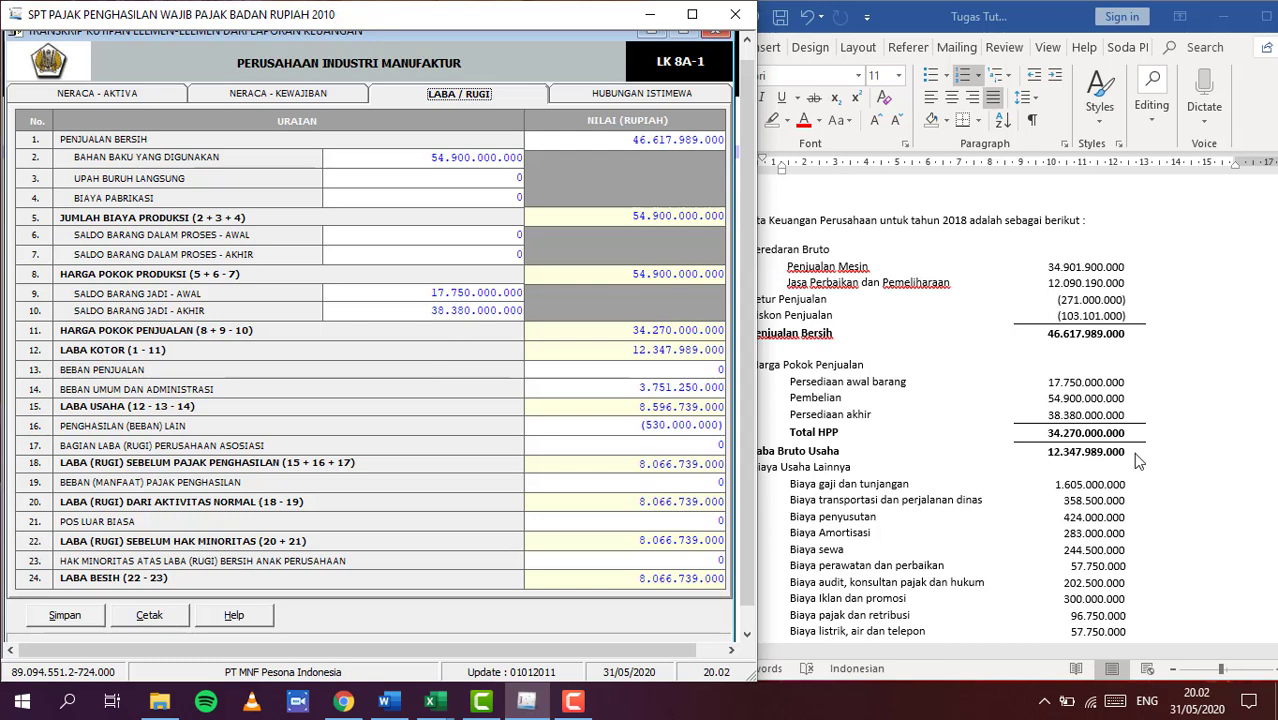
{"action": "scroll", "coordinate": [893, 493], "scroll_direction": "down", "scroll_amount": 1}
{"action": "scroll", "coordinate": [893, 493], "scroll_direction": "down", "scroll_amount": 1}
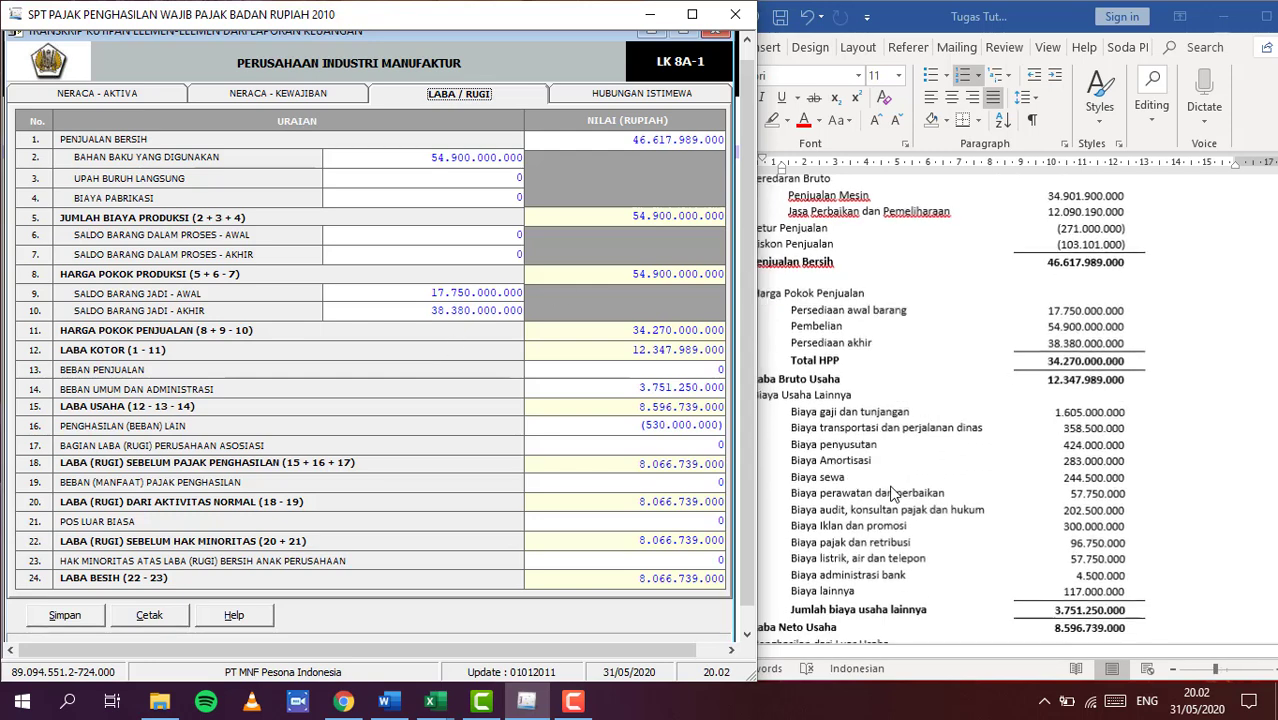
{"action": "scroll", "coordinate": [893, 493], "scroll_direction": "down", "scroll_amount": 1}
{"action": "scroll", "coordinate": [893, 493], "scroll_direction": "up", "scroll_amount": 1}
{"action": "scroll", "coordinate": [893, 493], "scroll_direction": "up", "scroll_amount": 1}
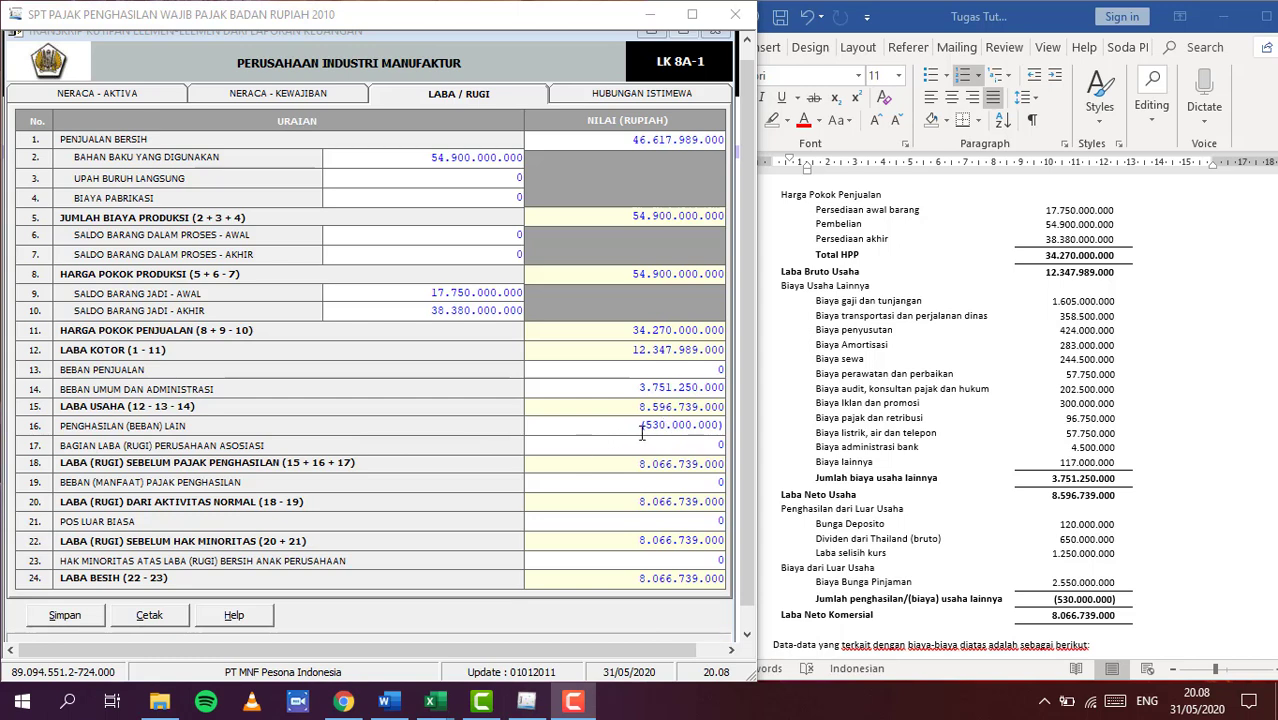
Save the LK 8A-1 transcript data, confirming the prompt and the success message
{"action": "left_click", "coordinate": [60, 617]}
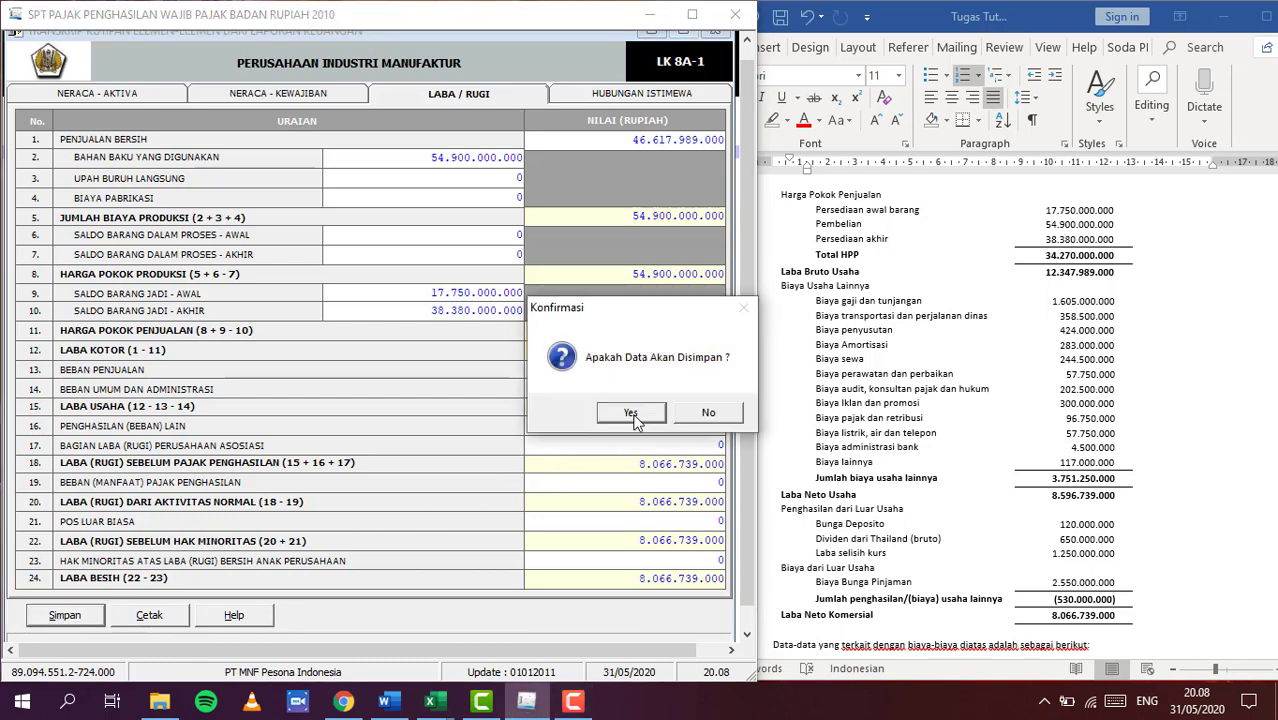
{"action": "left_click", "coordinate": [632, 414]}
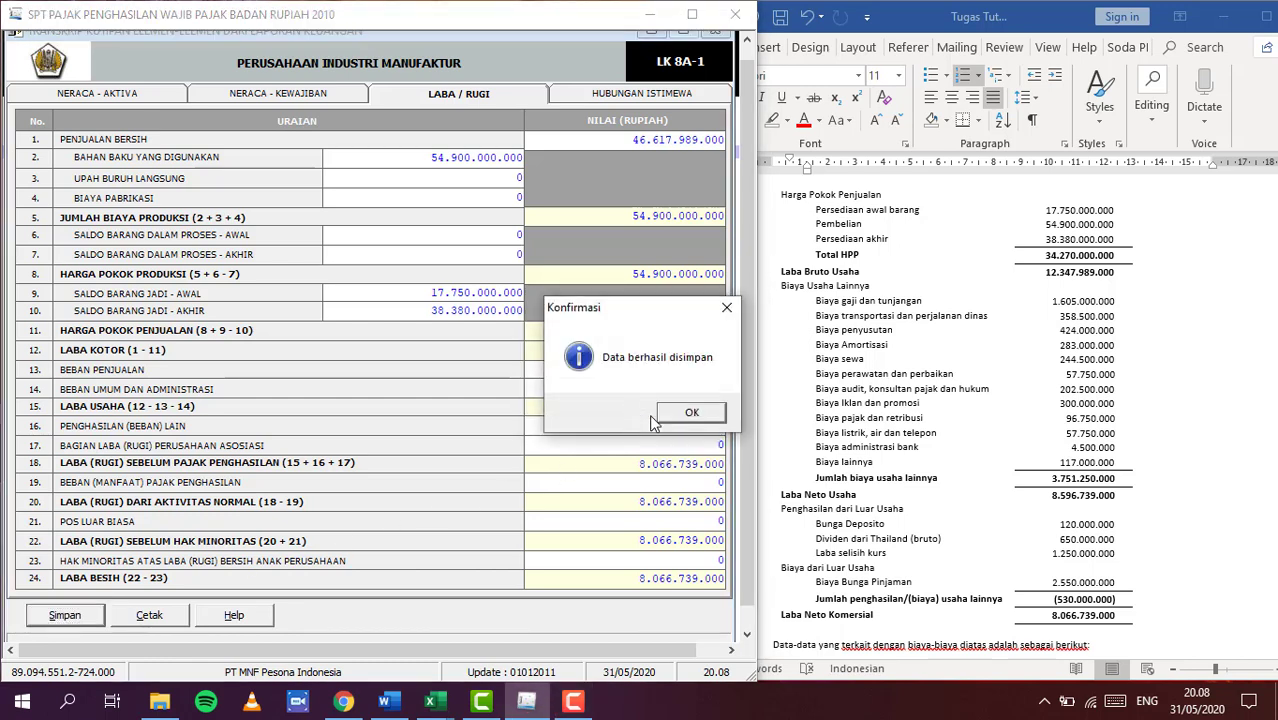
{"action": "left_click", "coordinate": [692, 413]}
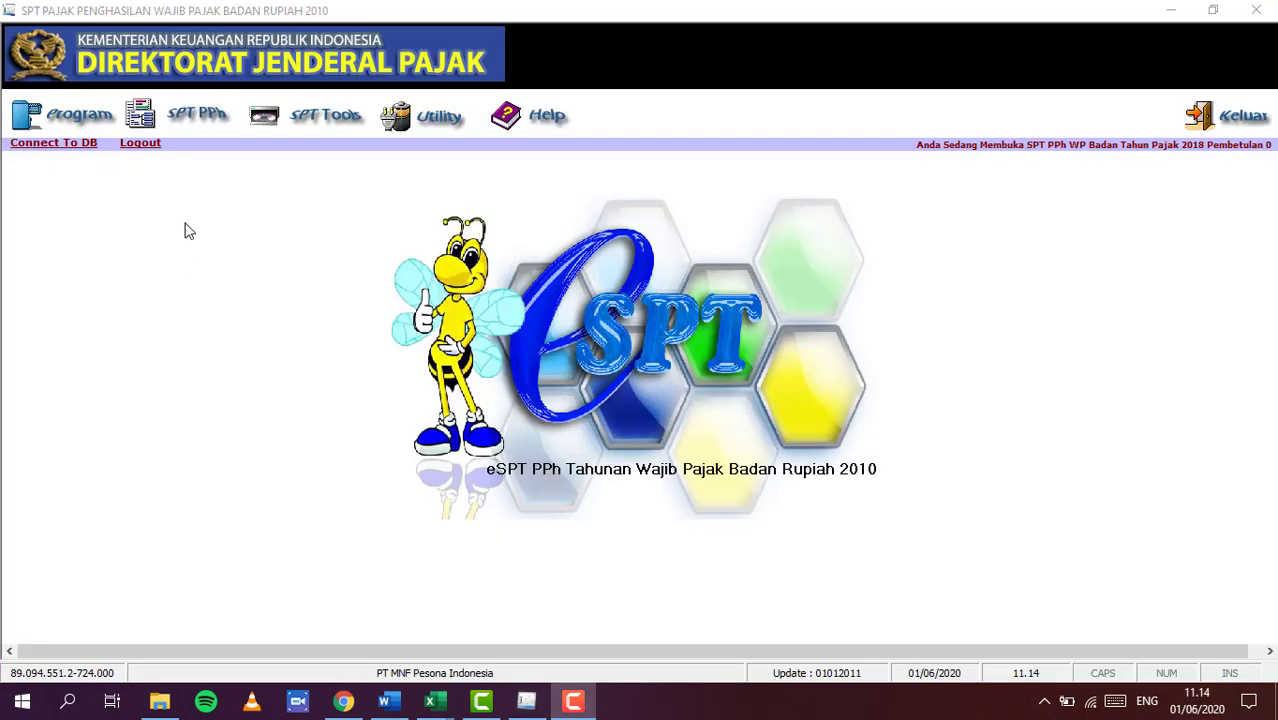
Open Daftar Cabang Utama Perusahaan from the SPT PPh Lampiran Khusus menu
{"action": "left_click", "coordinate": [196, 119]}
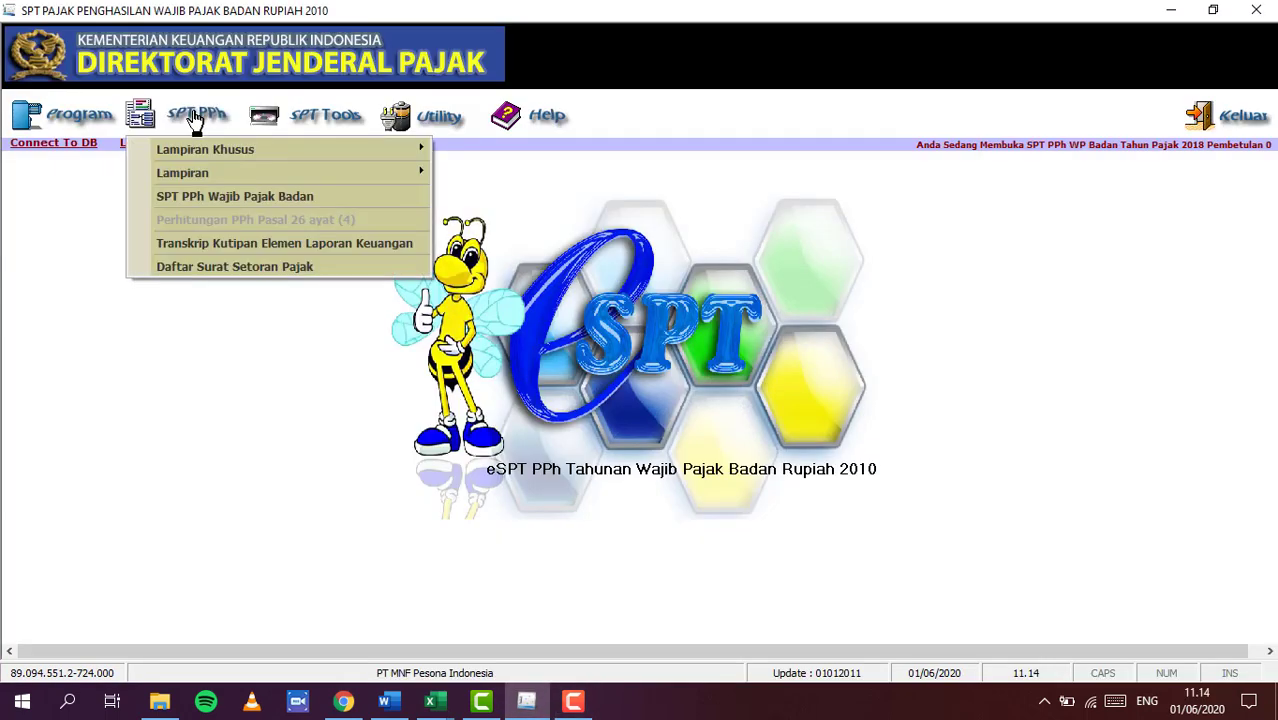
{"action": "mouse_move", "coordinate": [220, 151]}
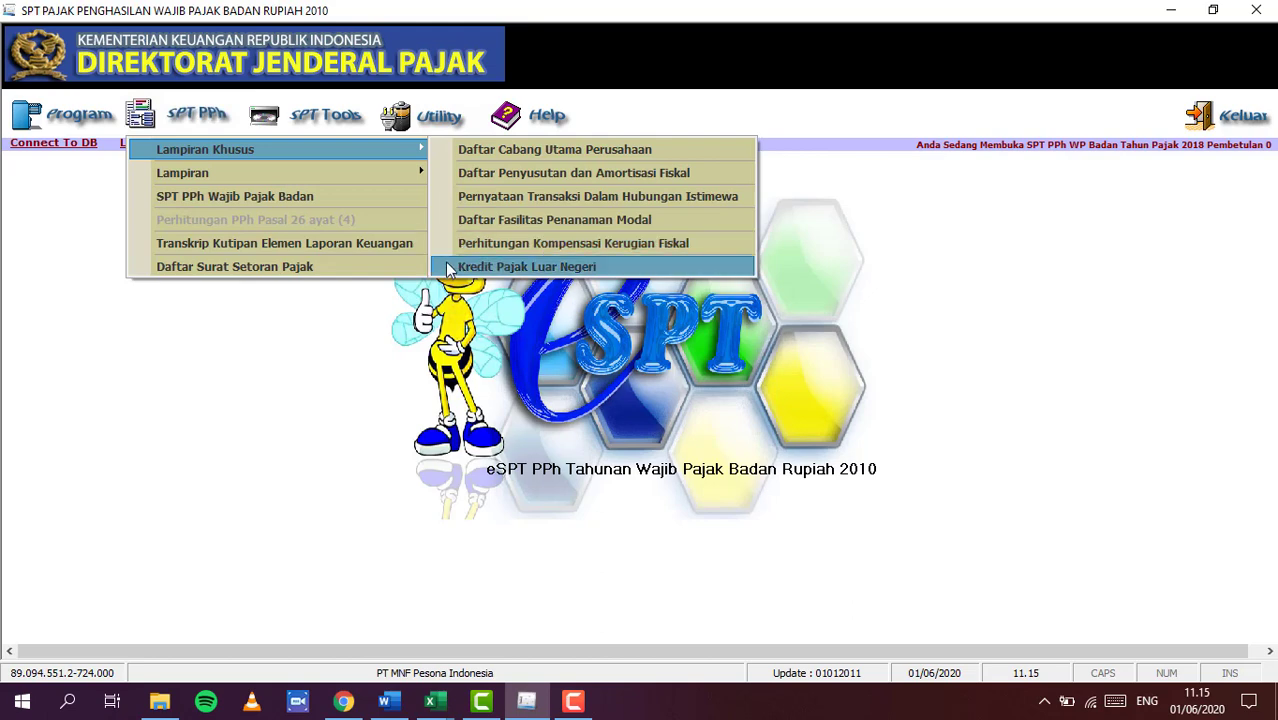
{"action": "left_click", "coordinate": [446, 152]}
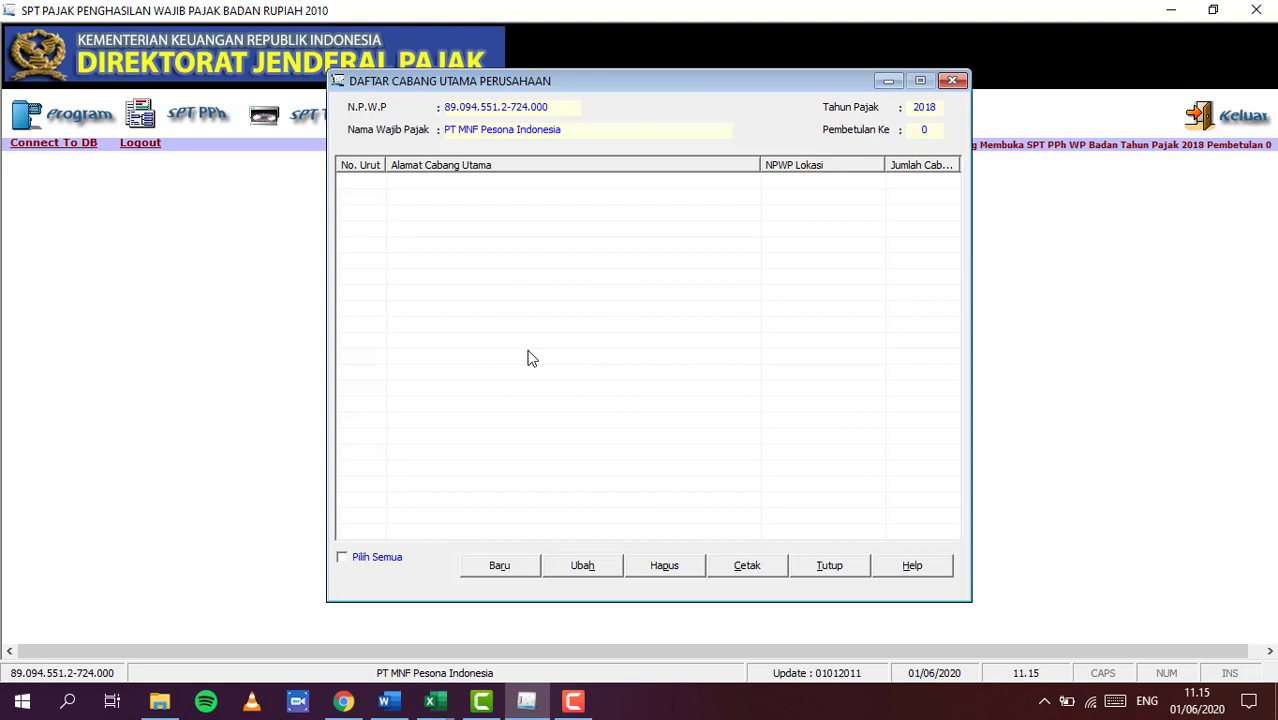
Start a new branch entry, cancel it, and close the empty branch list
{"action": "left_click", "coordinate": [490, 566]}
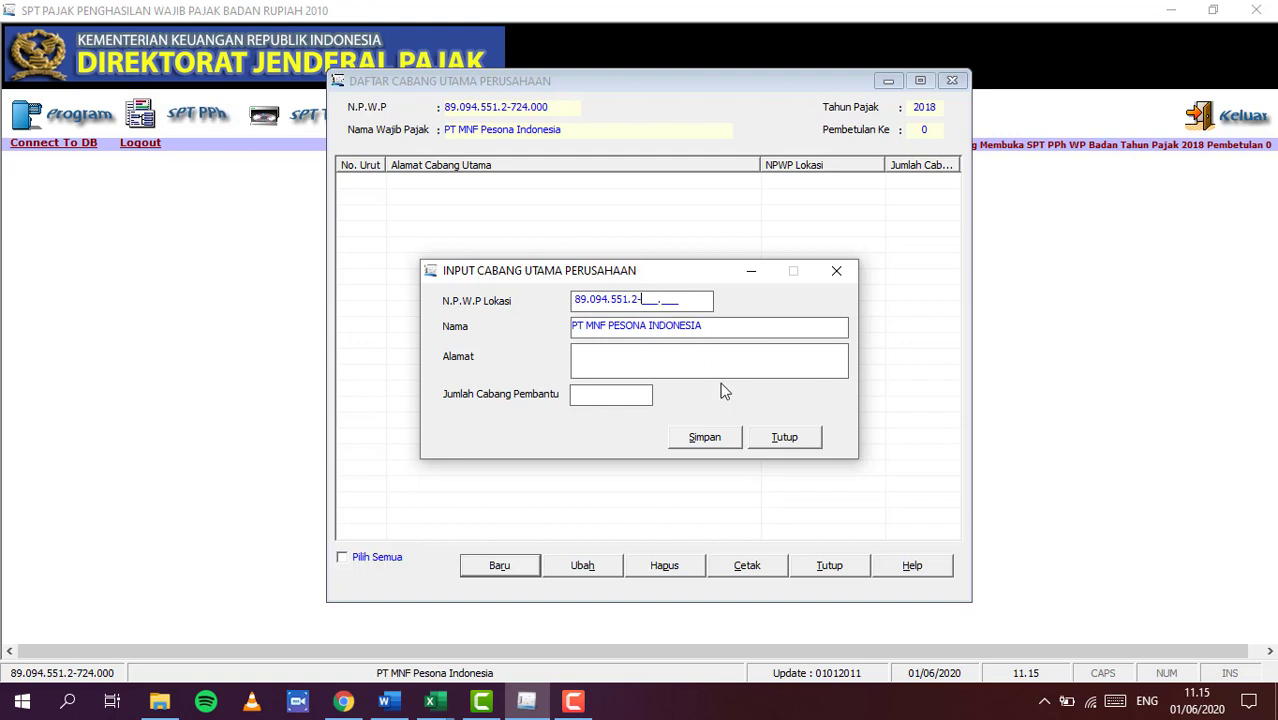
{"action": "left_click", "coordinate": [786, 438]}
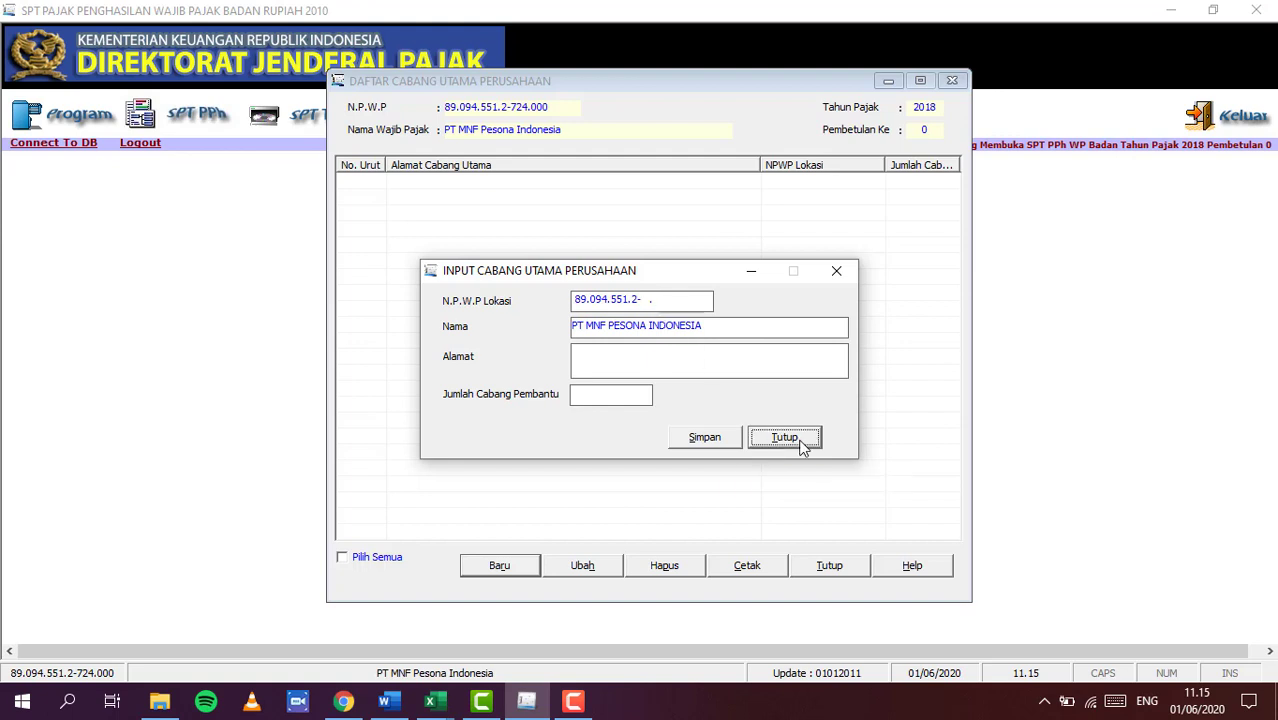
{"action": "left_click", "coordinate": [952, 80]}
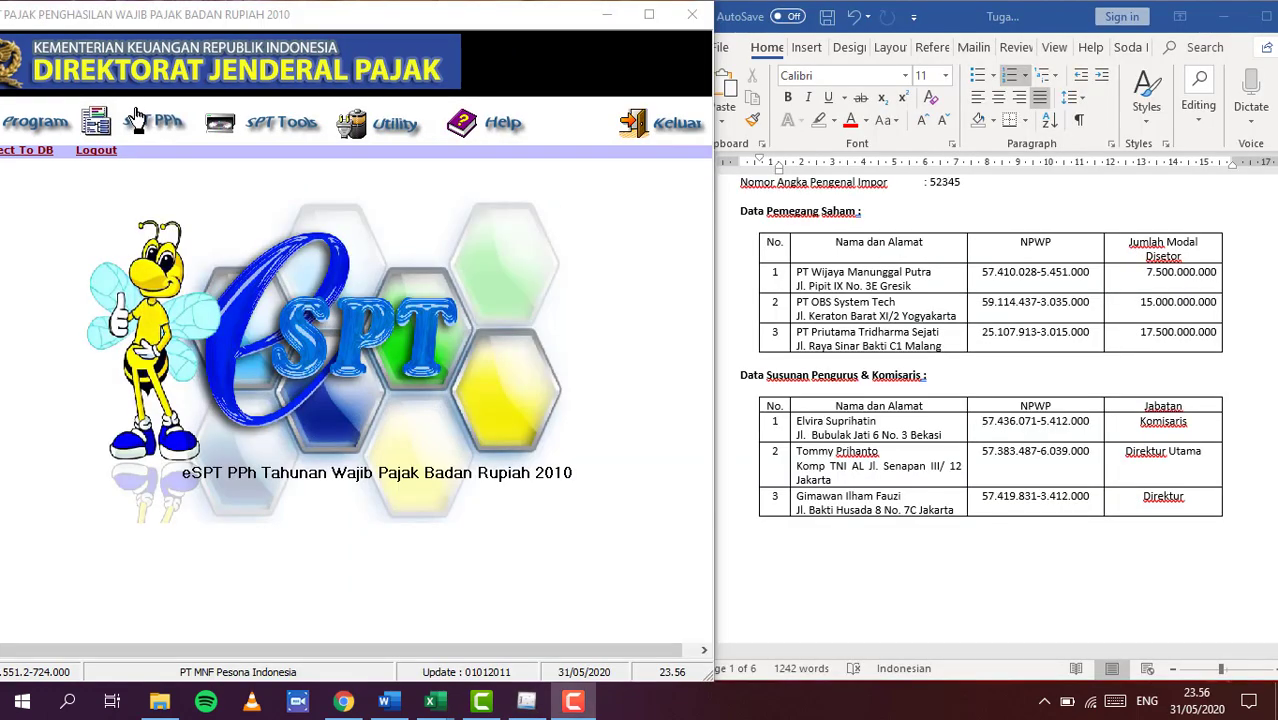
Open Formulir 1771-V from the Lampiran menu and start a new Bagian A shareholder entry
{"action": "left_click", "coordinate": [152, 124]}
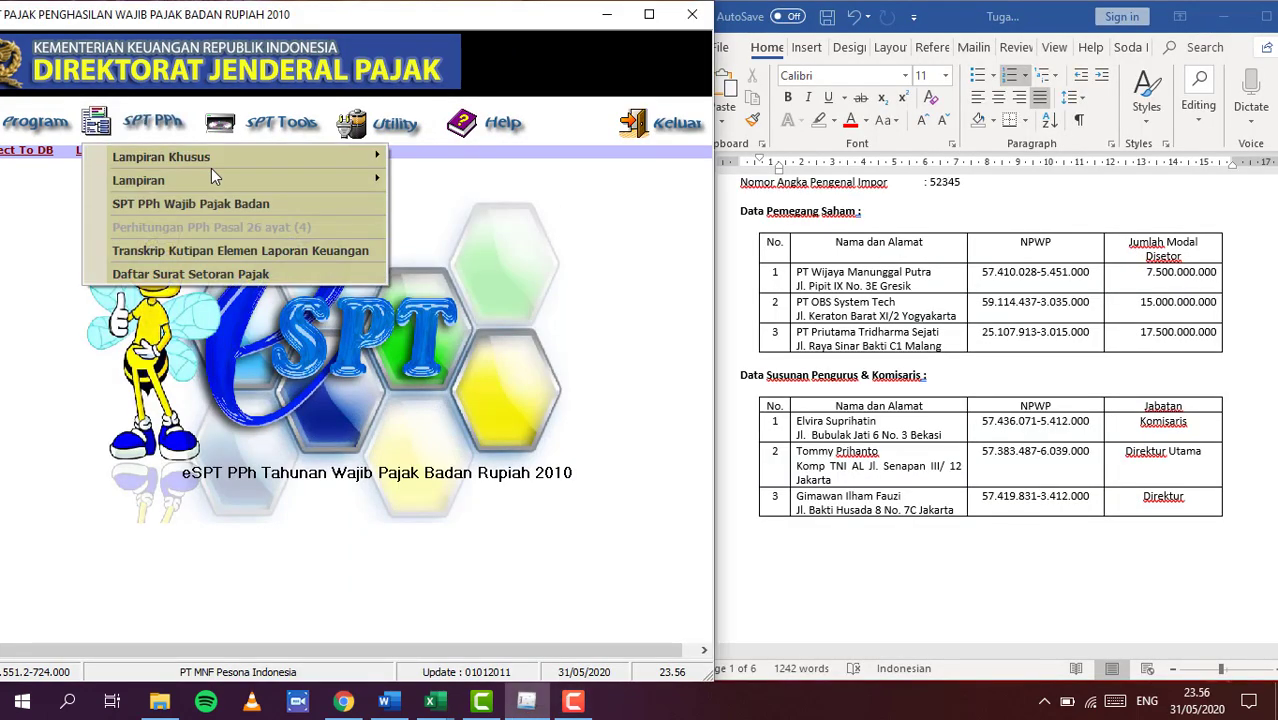
{"action": "mouse_move", "coordinate": [213, 180]}
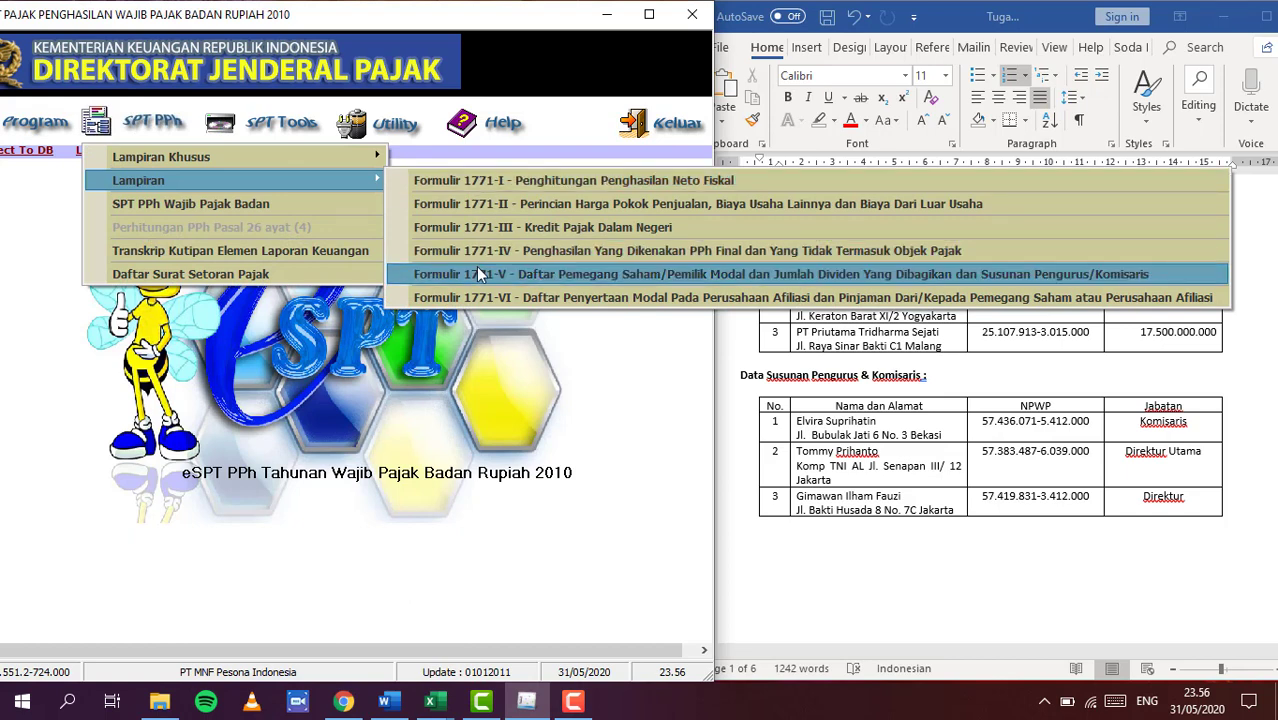
{"action": "left_click", "coordinate": [476, 274]}
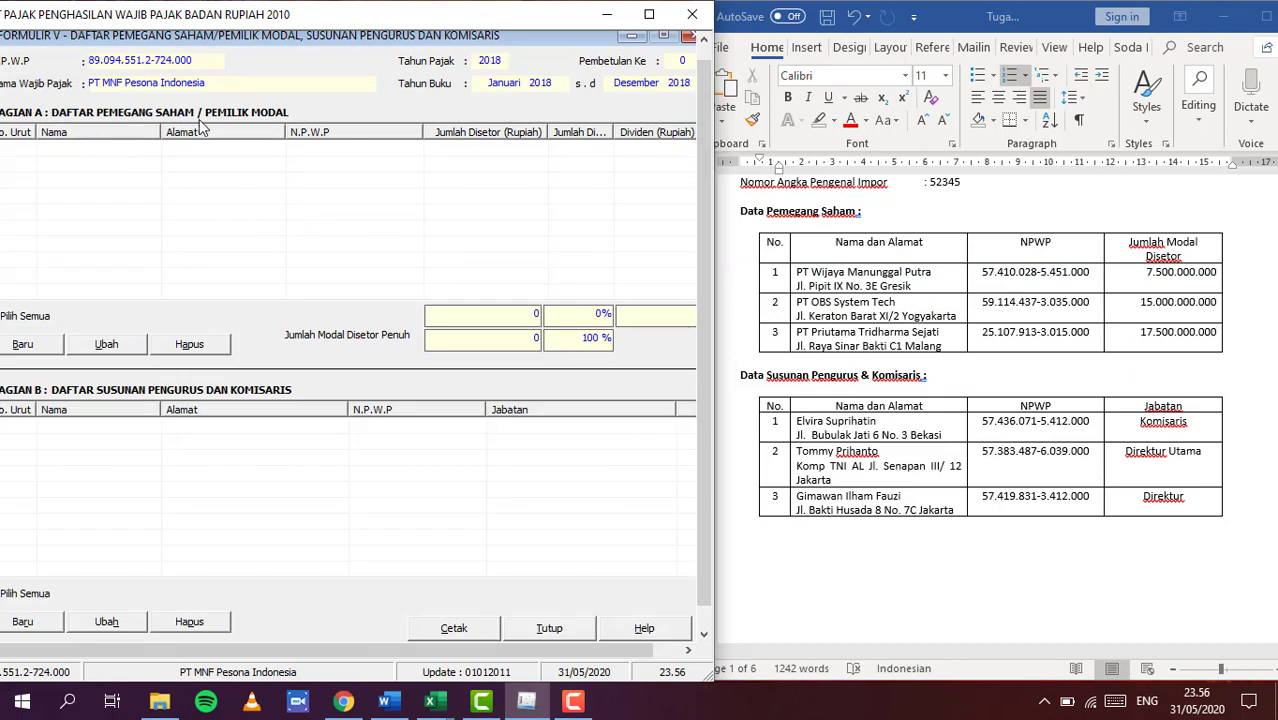
{"action": "left_click", "coordinate": [24, 344]}
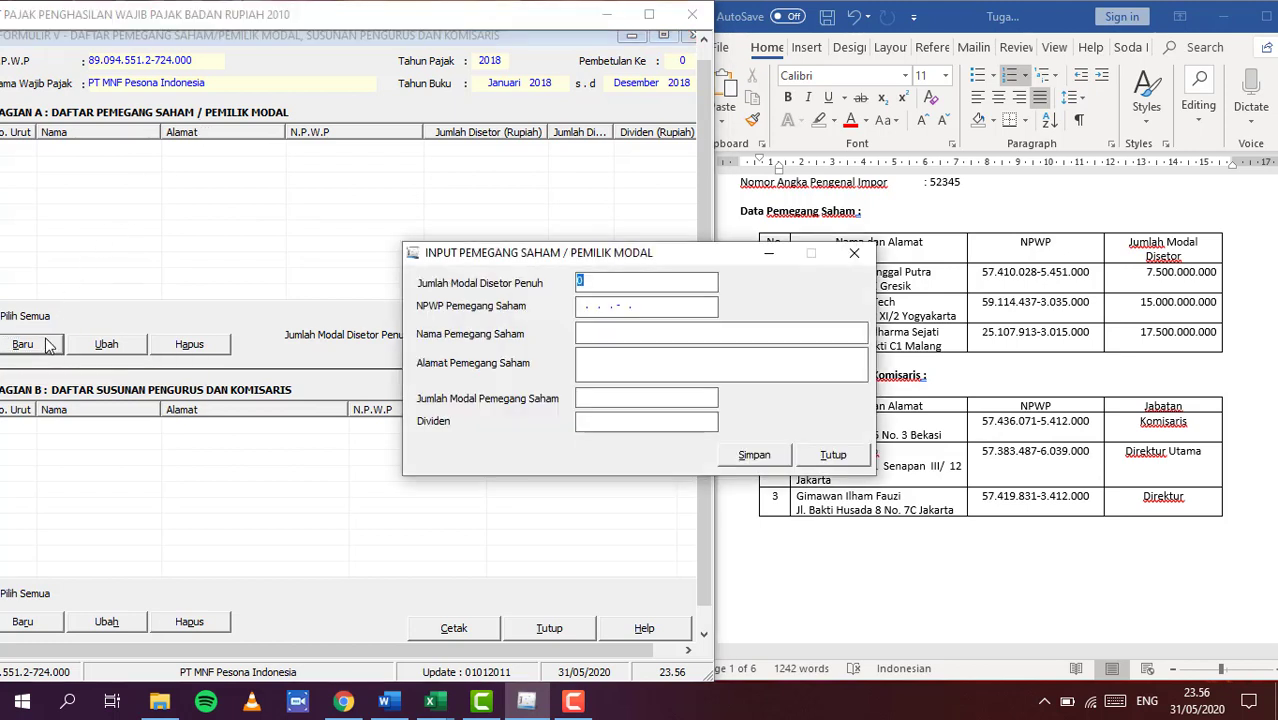
Set the fully paid-up capital to 40.000.000.000
{"action": "left_click", "coordinate": [591, 286]}
{"action": "key", "text": "BackSpace"}
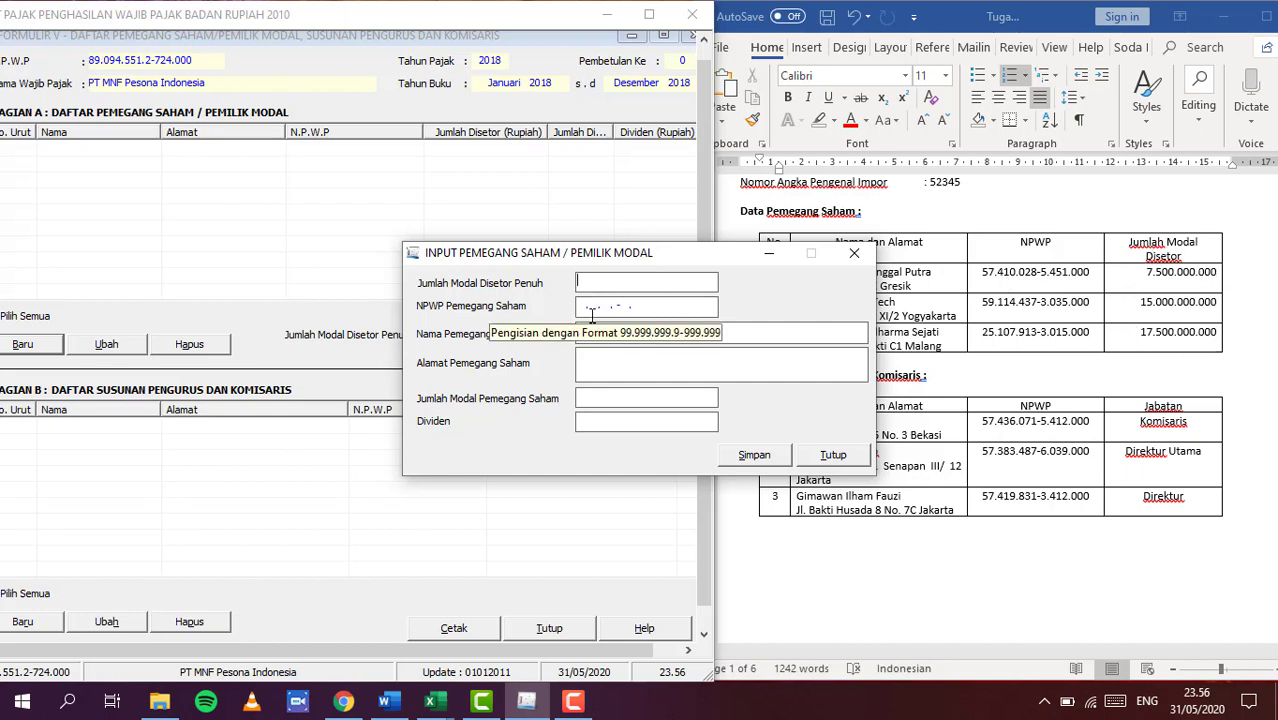
{"action": "type", "text": "40000"}
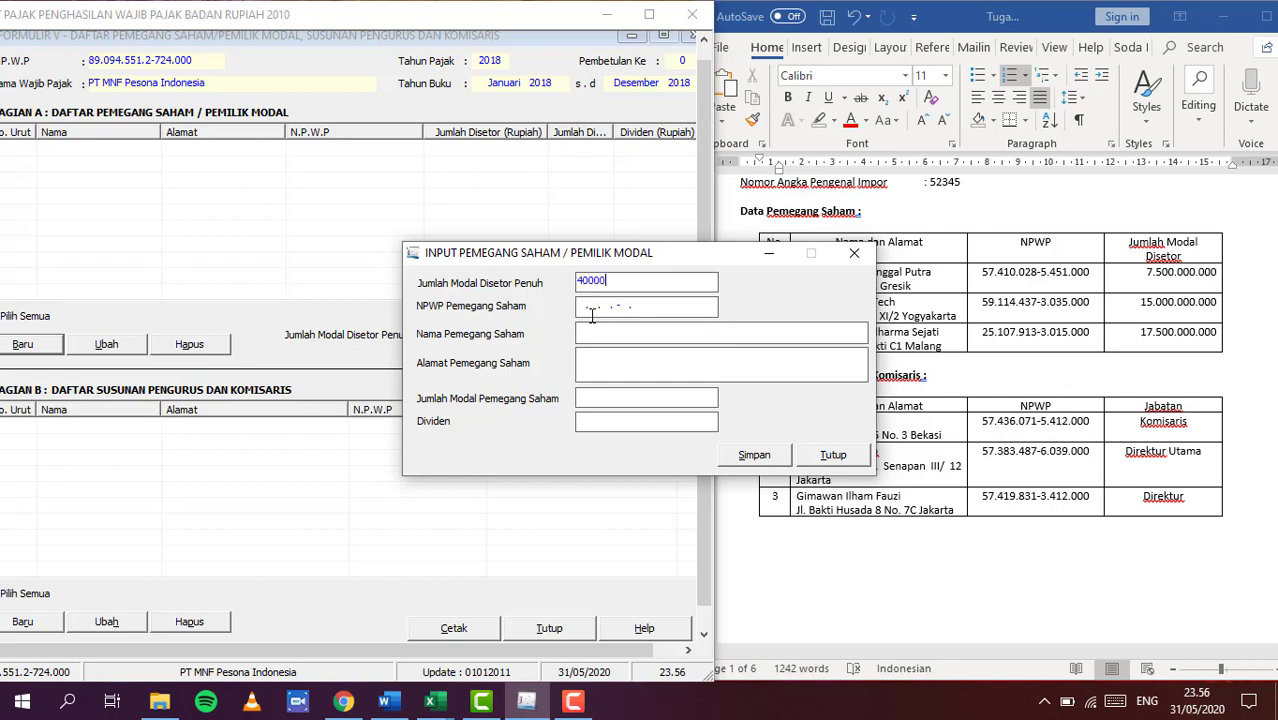
{"action": "type", "text": "000000"}
{"action": "left_click", "coordinate": [612, 303]}
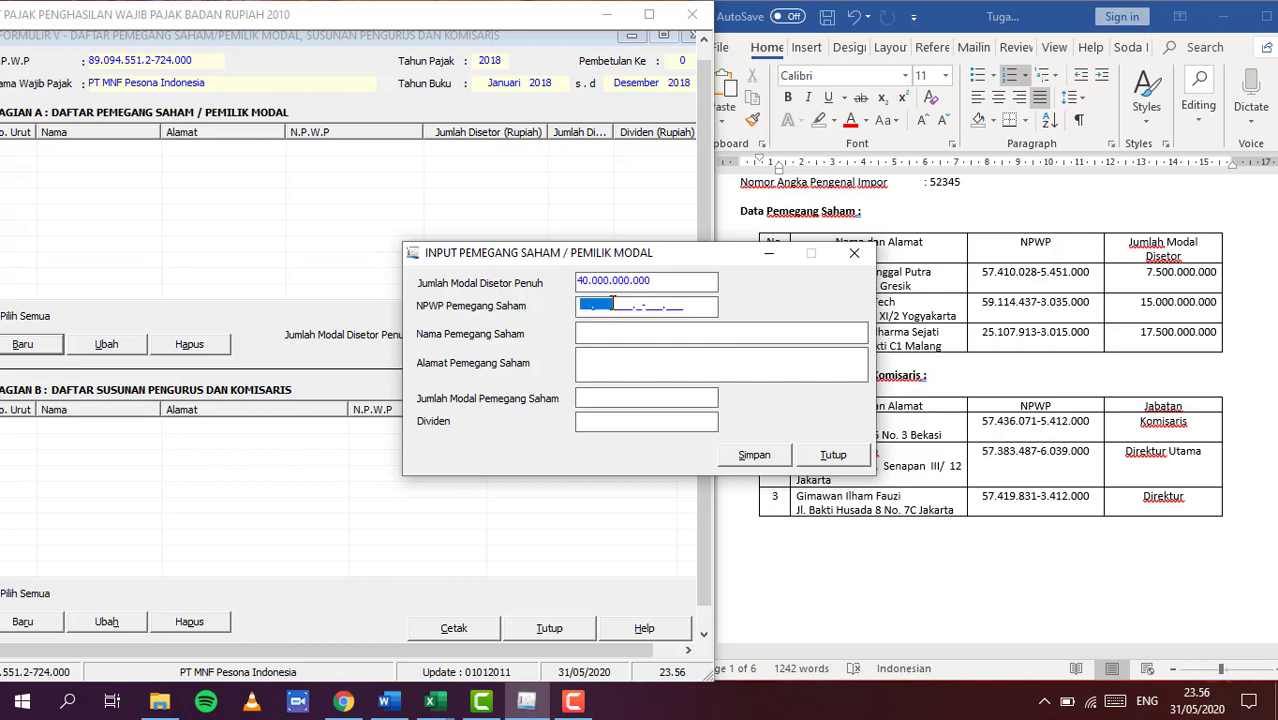
{"action": "left_click", "coordinate": [593, 338]}
{"action": "left_click", "coordinate": [581, 306]}
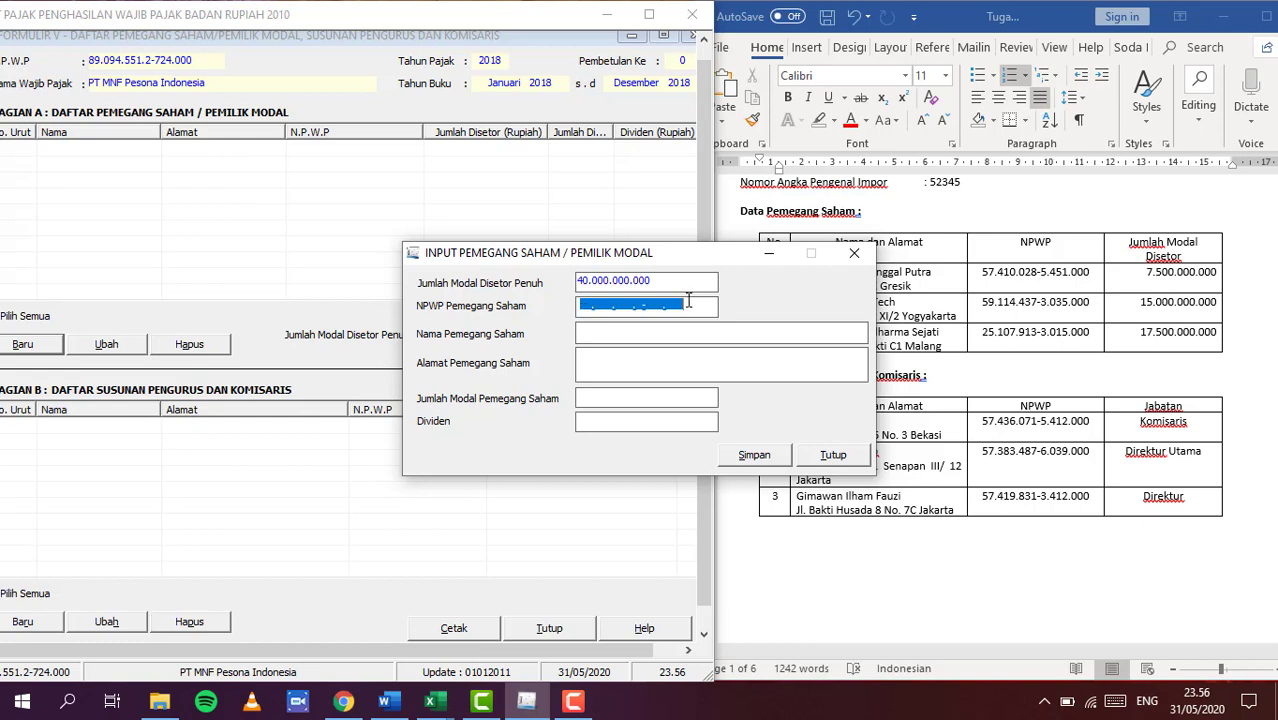
Copy the first shareholder's NPWP from the Word table into the NPWP field
{"action": "left_click", "coordinate": [986, 278]}
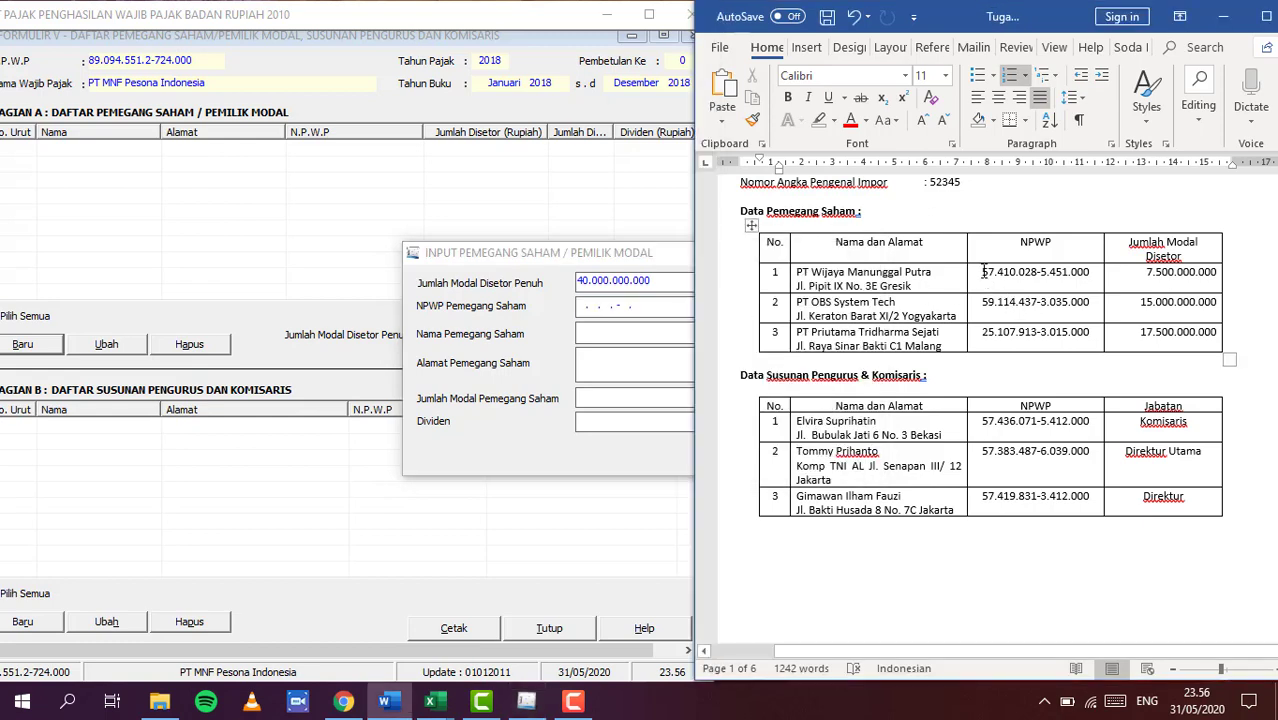
{"action": "left_click_drag", "start_coordinate": [980, 272], "coordinate": [1088, 272]}
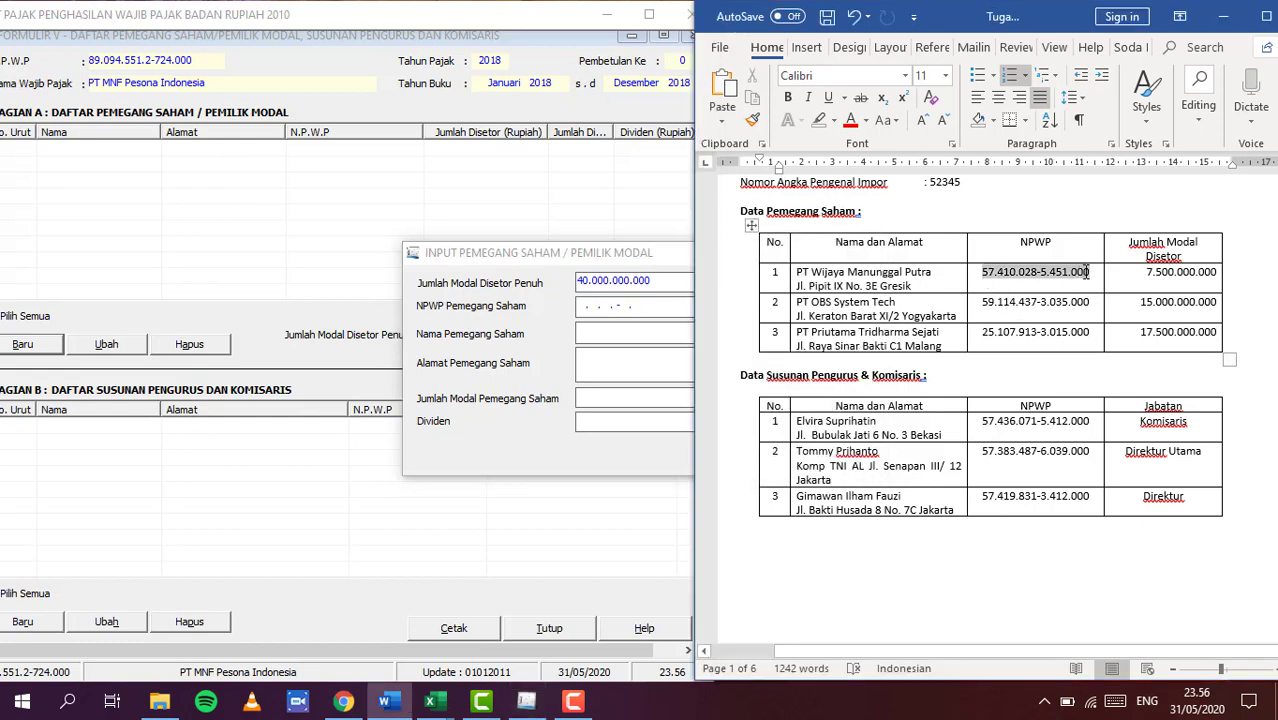
{"action": "left_click", "coordinate": [584, 308]}
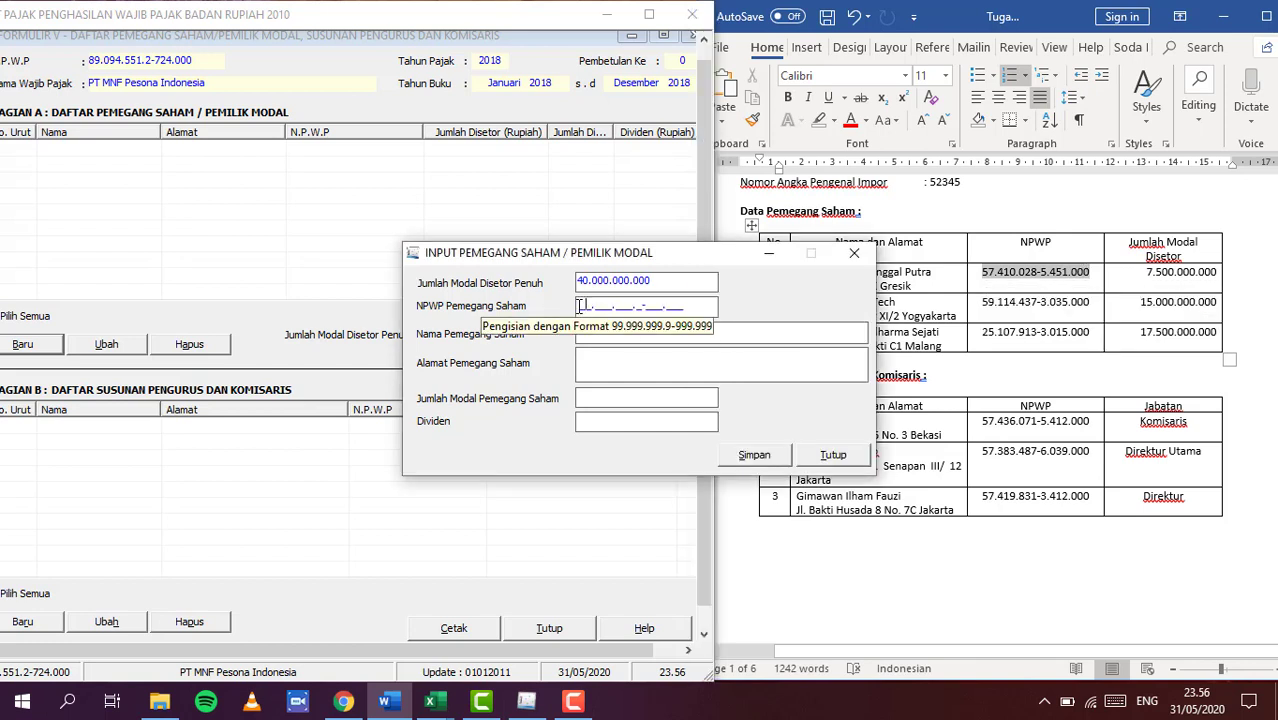
{"action": "left_click", "coordinate": [579, 307]}
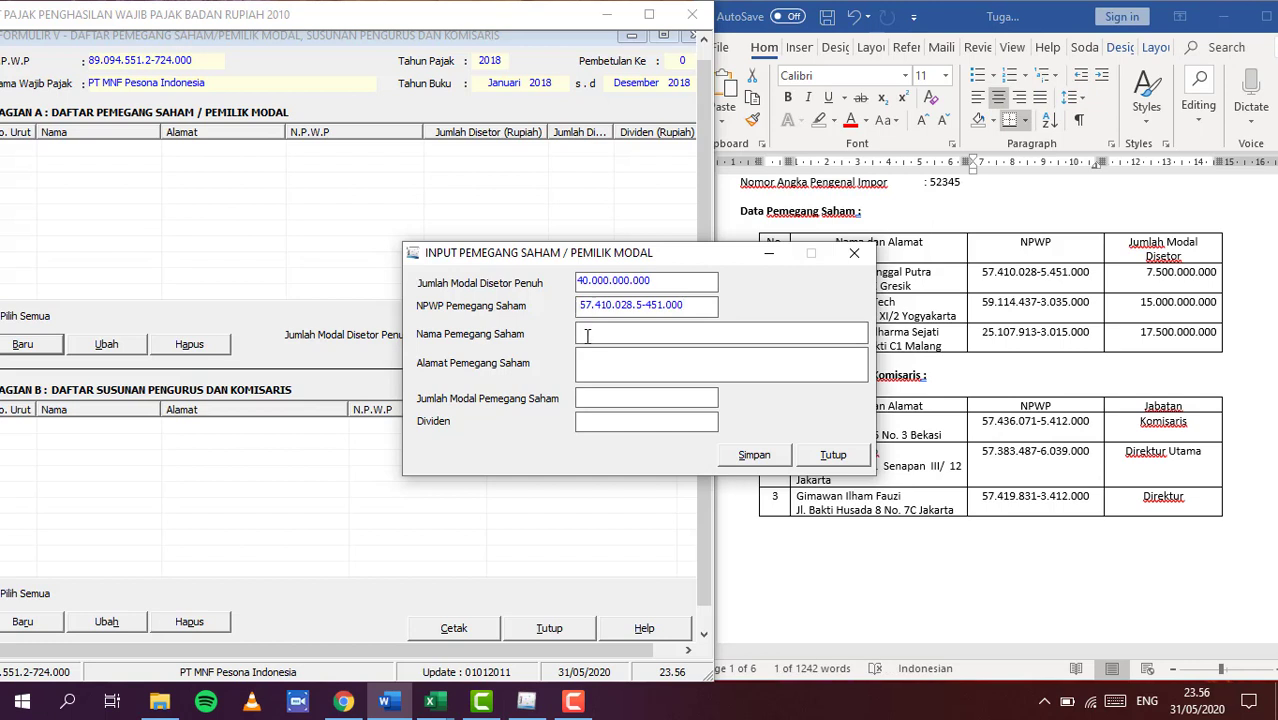
Paste the name PT Wijaya Manunggal Putra and the shareholder's address from Word
{"action": "left_click", "coordinate": [898, 291]}
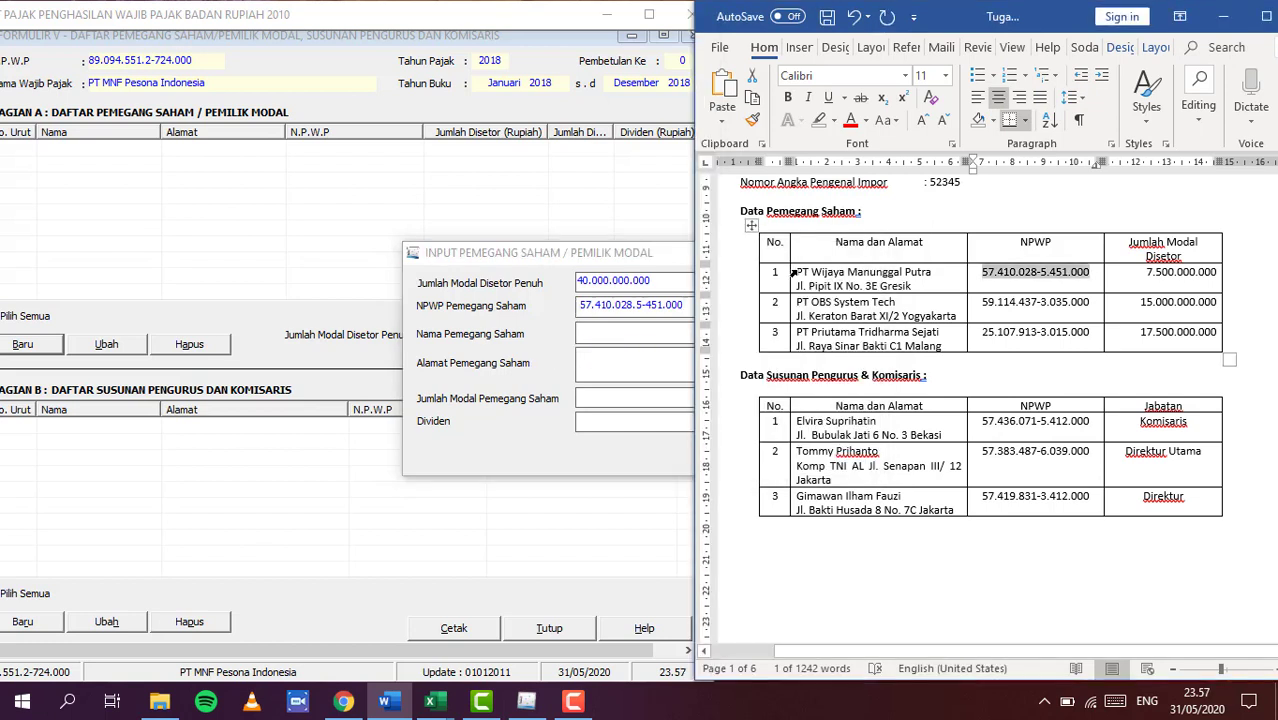
{"action": "left_click_drag", "start_coordinate": [796, 272], "coordinate": [922, 278]}
{"action": "key", "text": "ctrl+c"}
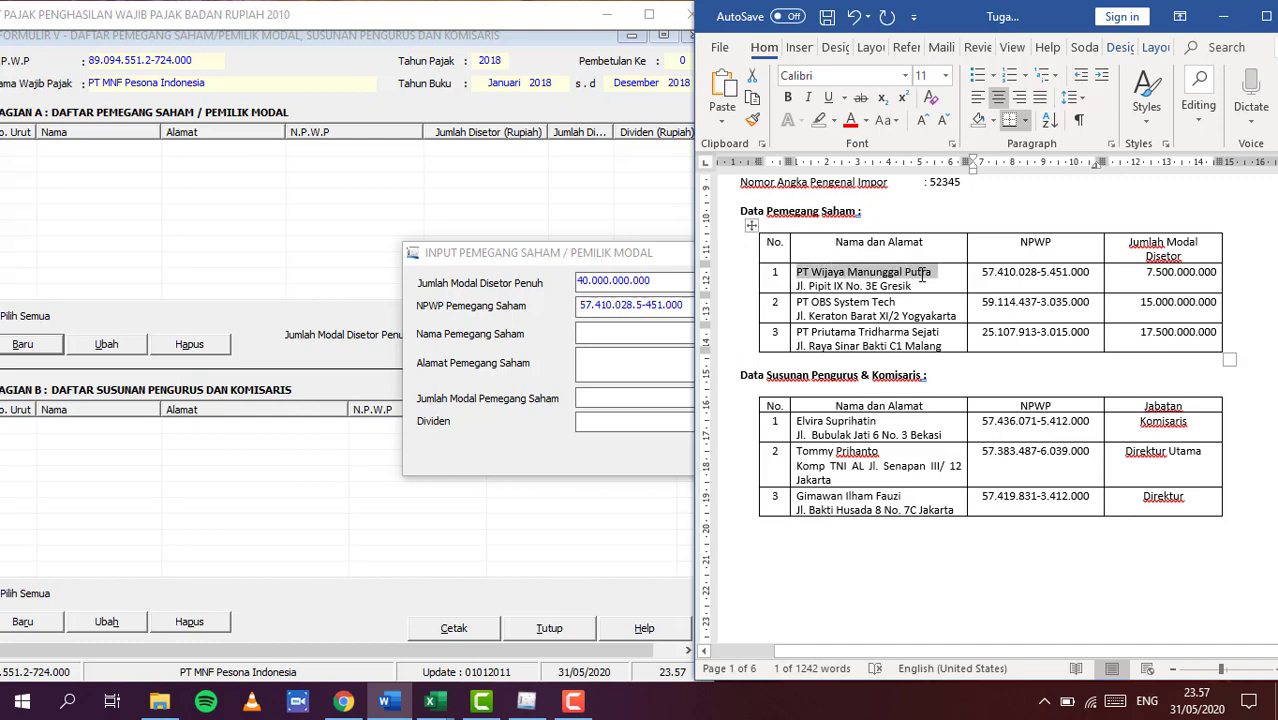
{"action": "left_click", "coordinate": [592, 325]}
{"action": "key", "text": "ctrl+v"}
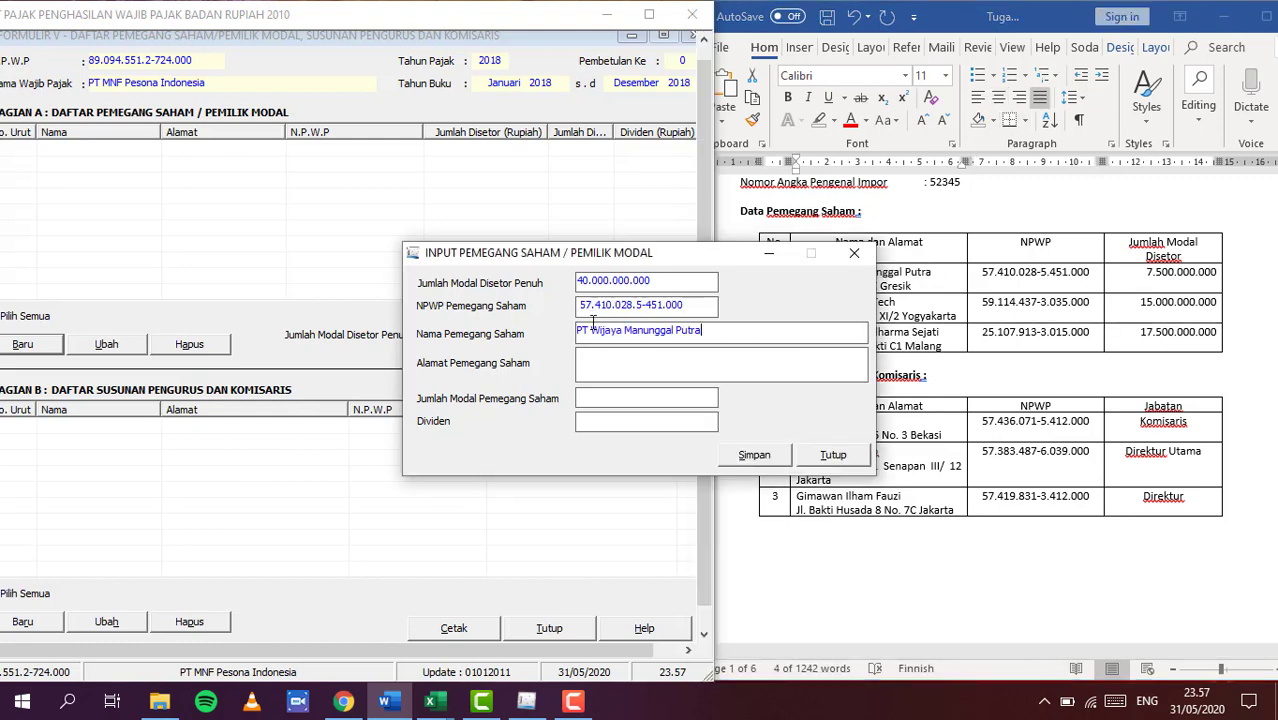
{"action": "left_click", "coordinate": [931, 277]}
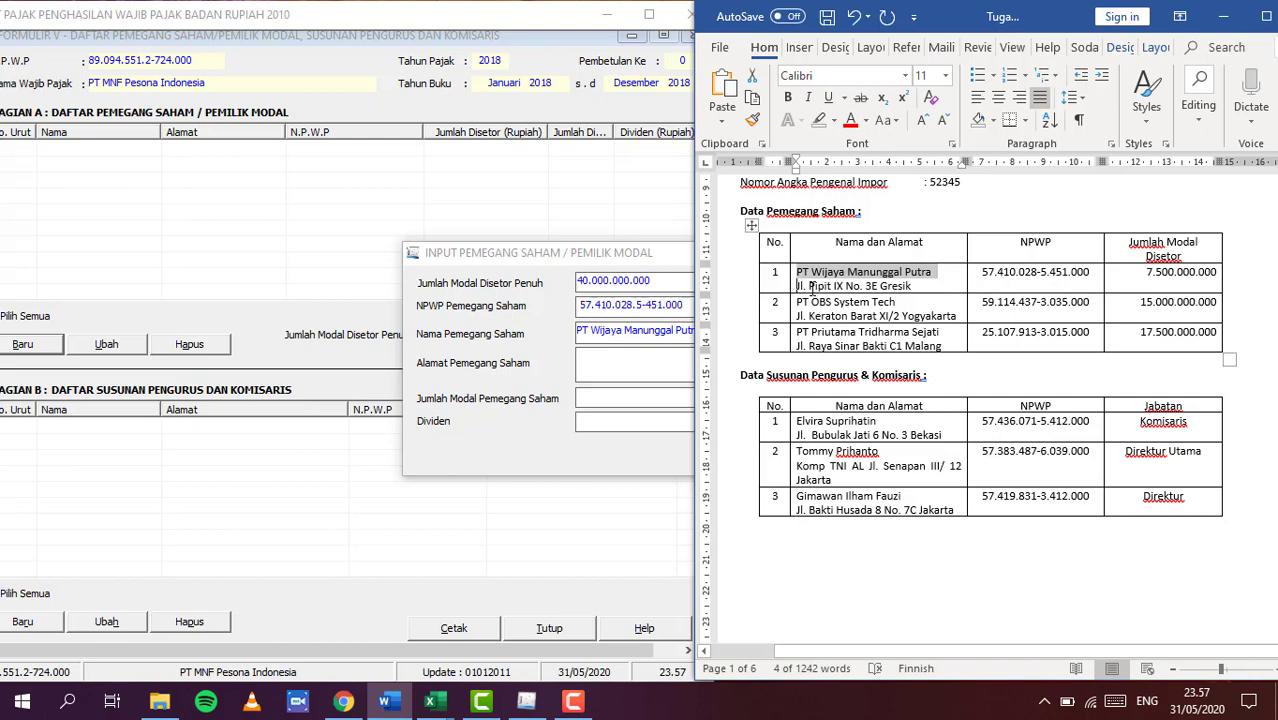
{"action": "left_click_drag", "start_coordinate": [796, 287], "coordinate": [909, 286]}
{"action": "key", "text": "ctrl+c"}
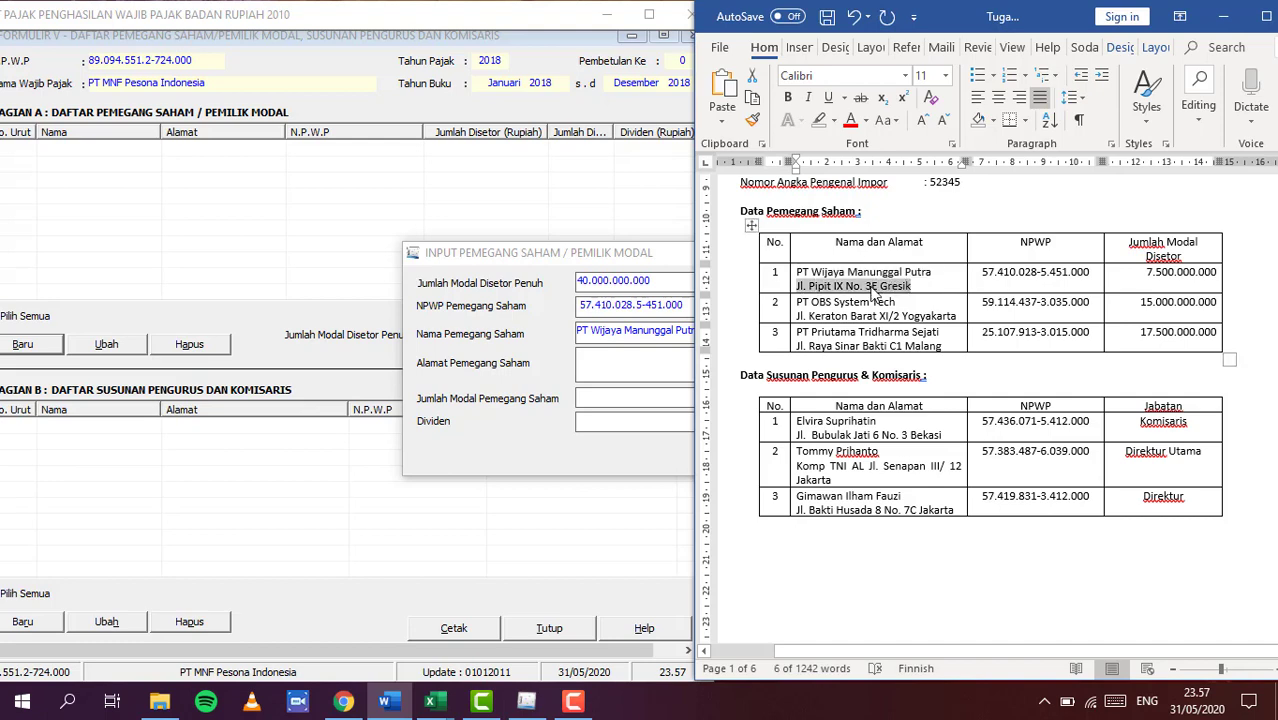
{"action": "left_click", "coordinate": [630, 363]}
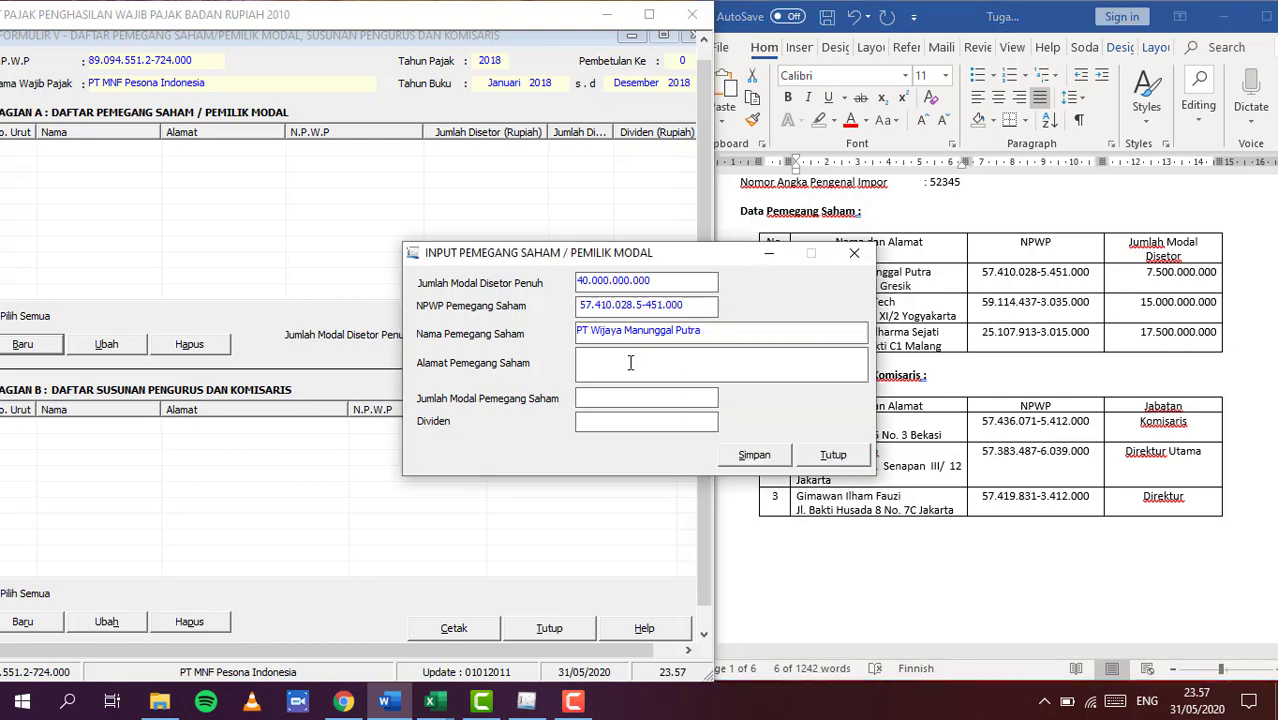
{"action": "key", "text": "ctrl+v"}
Enter 7.500.000.000 as the shareholder's capital and save, starting a new record
{"action": "type", "text": "7500000000"}
{"action": "left_click", "coordinate": [678, 421]}
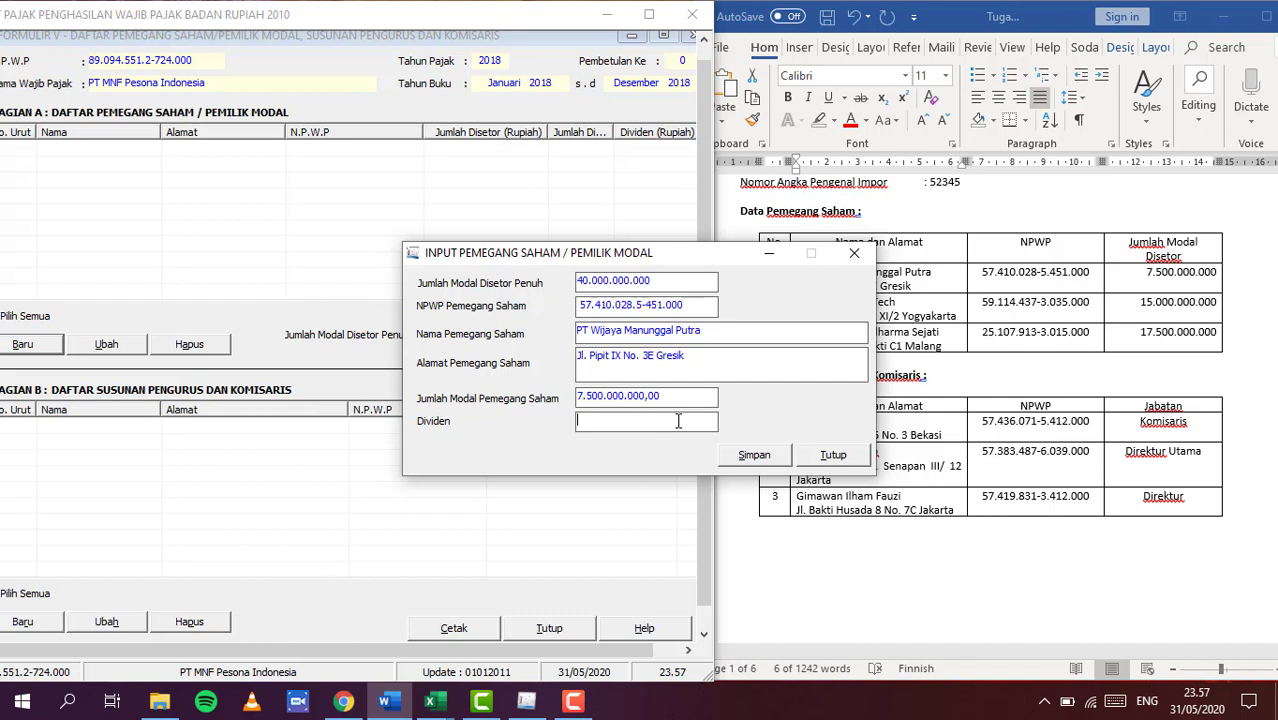
{"action": "left_click", "coordinate": [757, 457]}
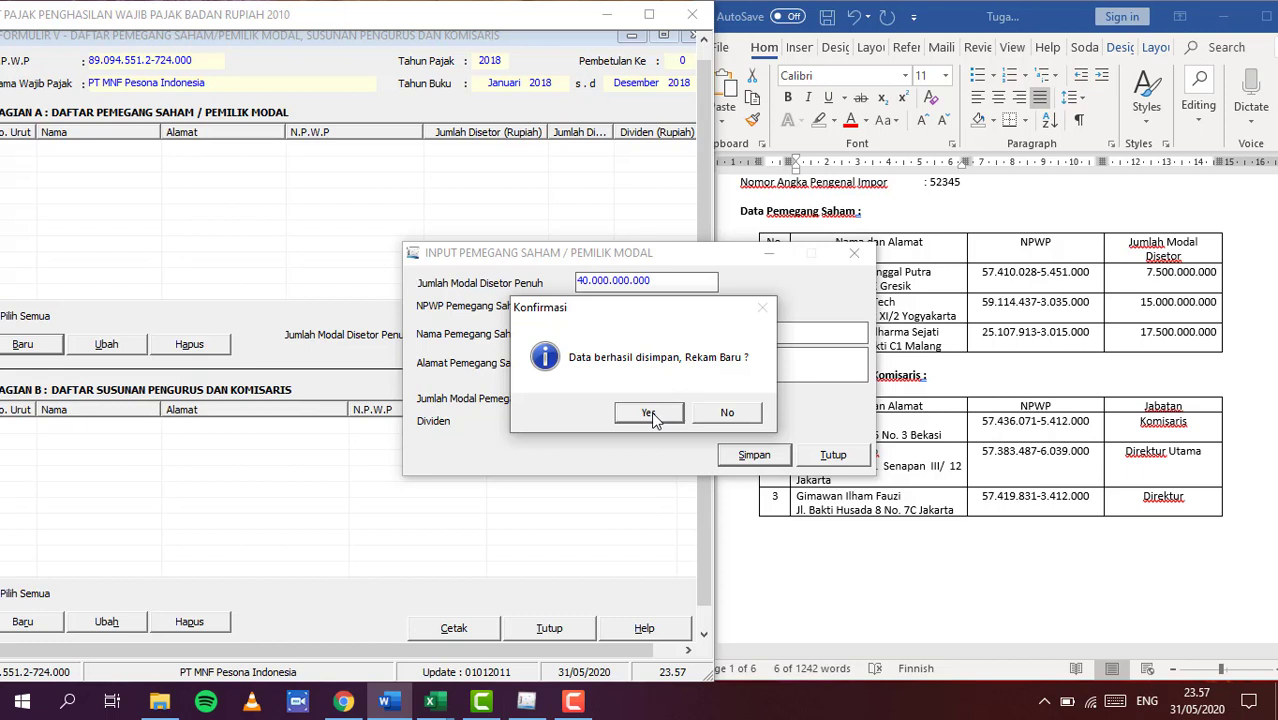
{"action": "left_click", "coordinate": [650, 414]}
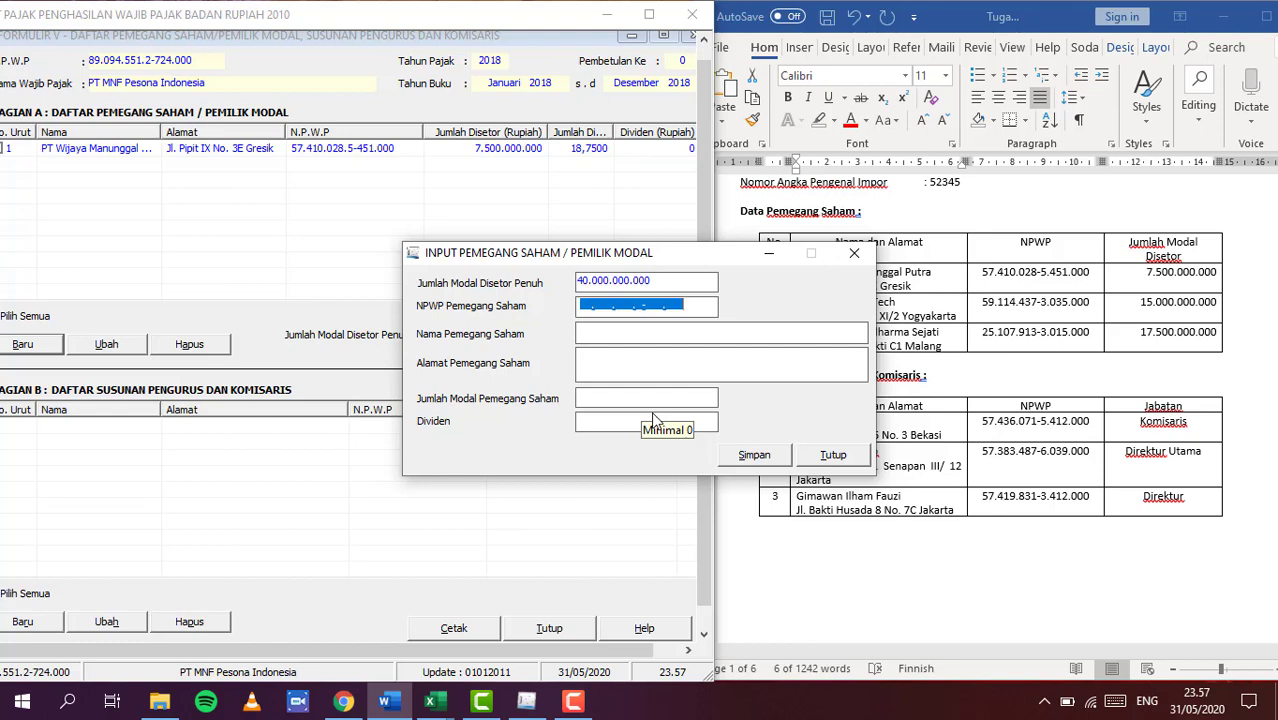
{"action": "left_click_drag", "start_coordinate": [716, 254], "coordinate": [543, 237]}
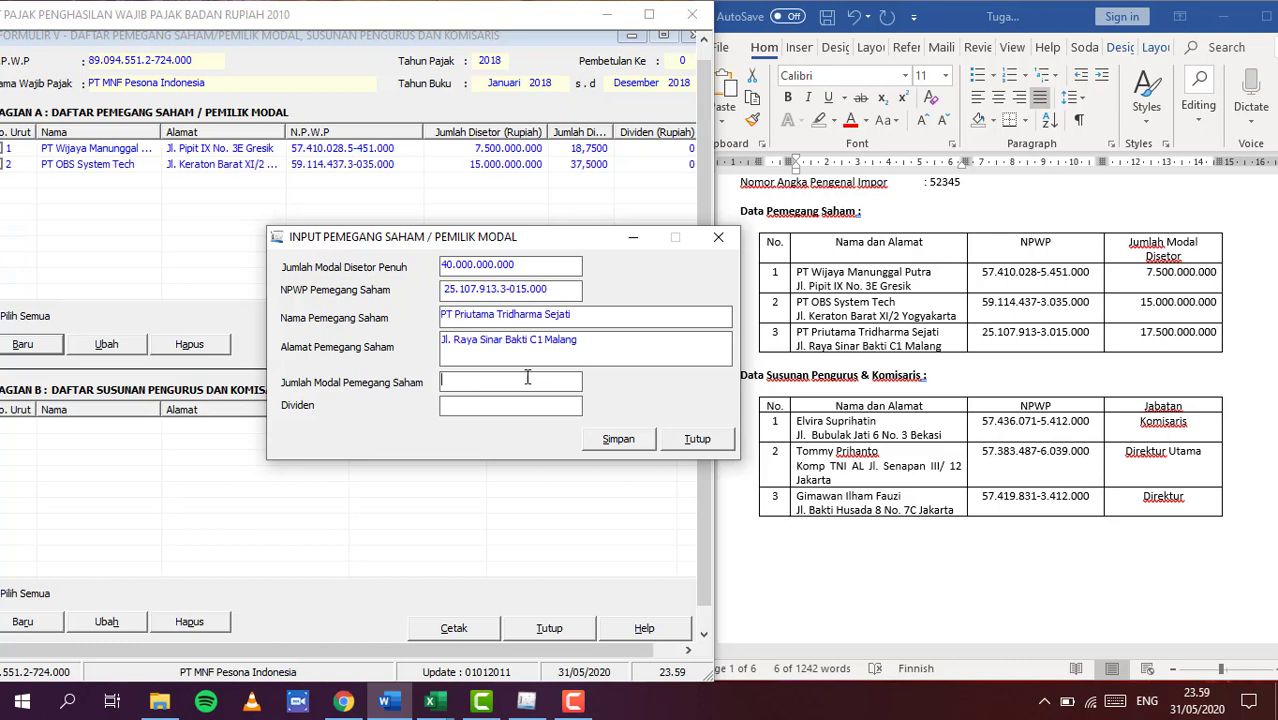
{"action": "type", "text": "17500000000"}
{"action": "left_click", "coordinate": [620, 443]}
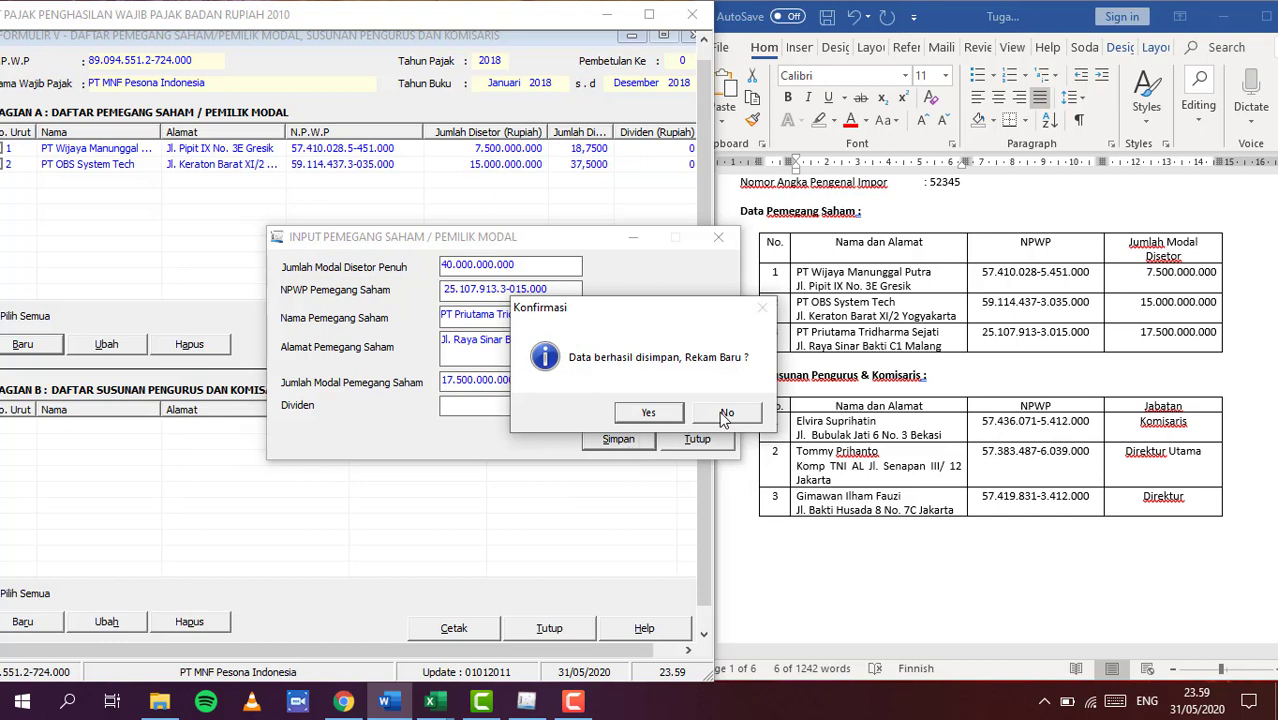
{"action": "left_click", "coordinate": [720, 412]}
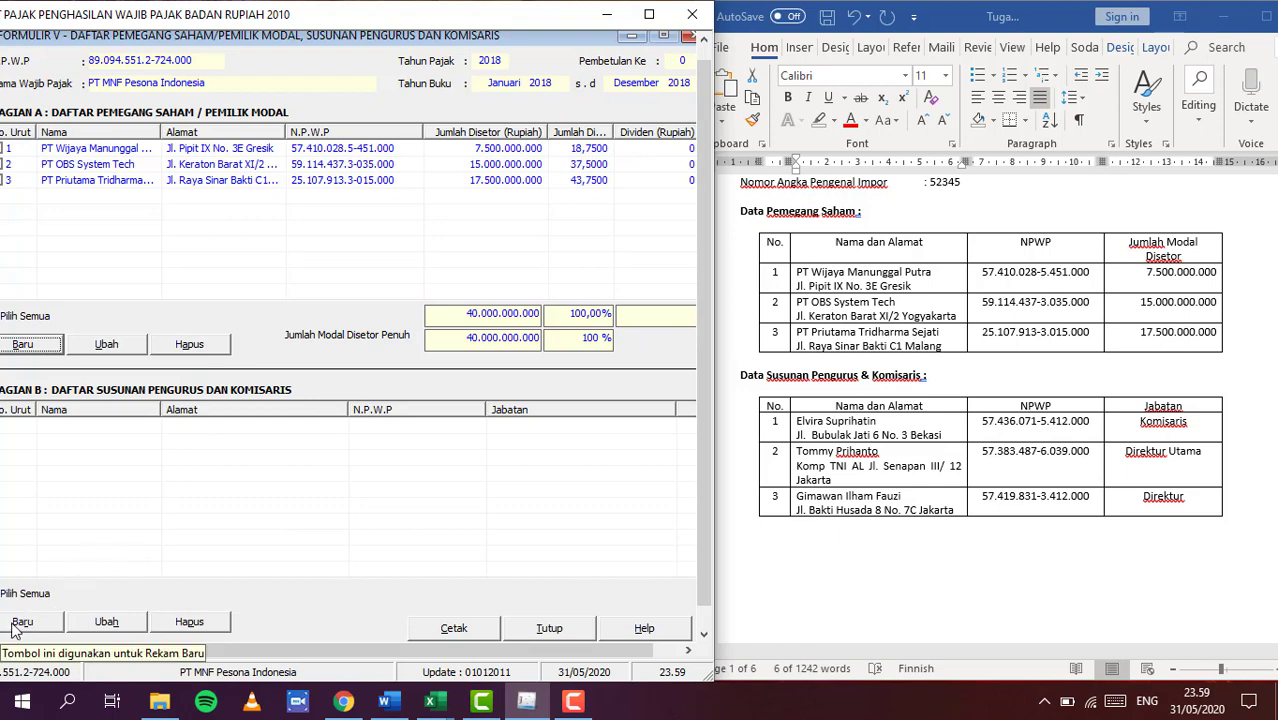
Start a new board member entry and paste the first member's NPWP and name from Word
{"action": "left_click", "coordinate": [18, 624]}
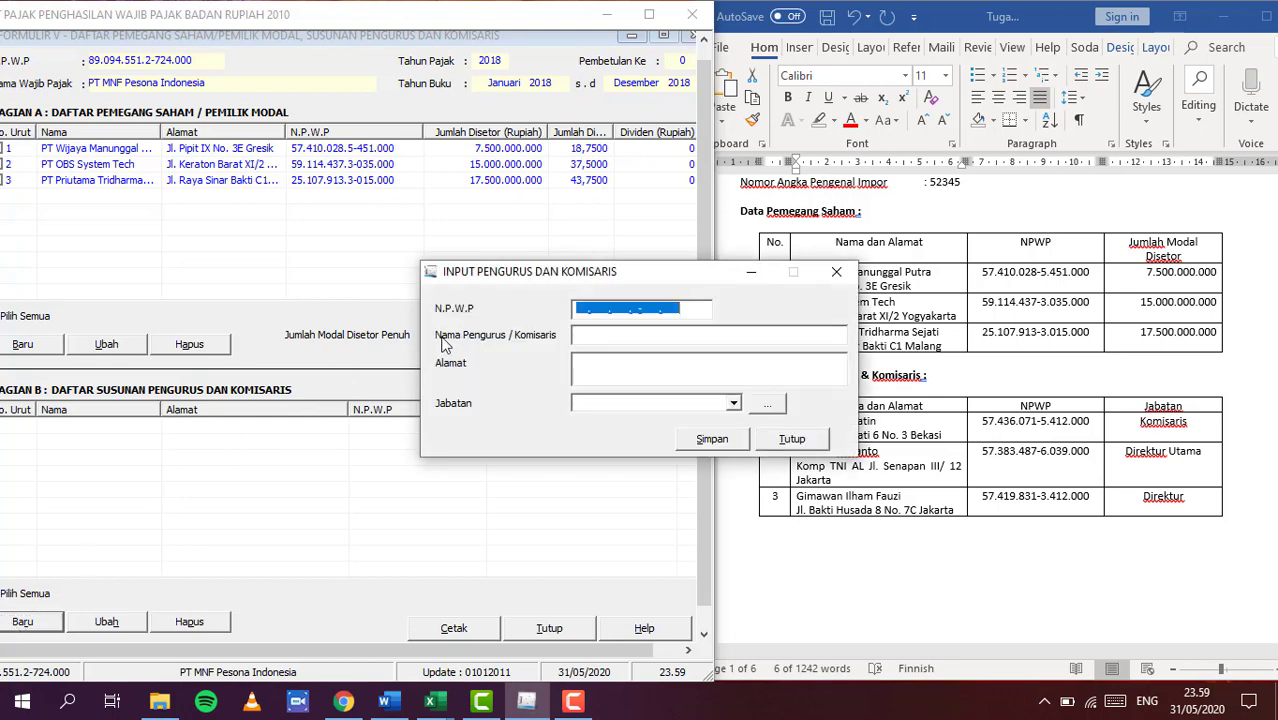
{"action": "left_click_drag", "start_coordinate": [668, 282], "coordinate": [536, 279]}
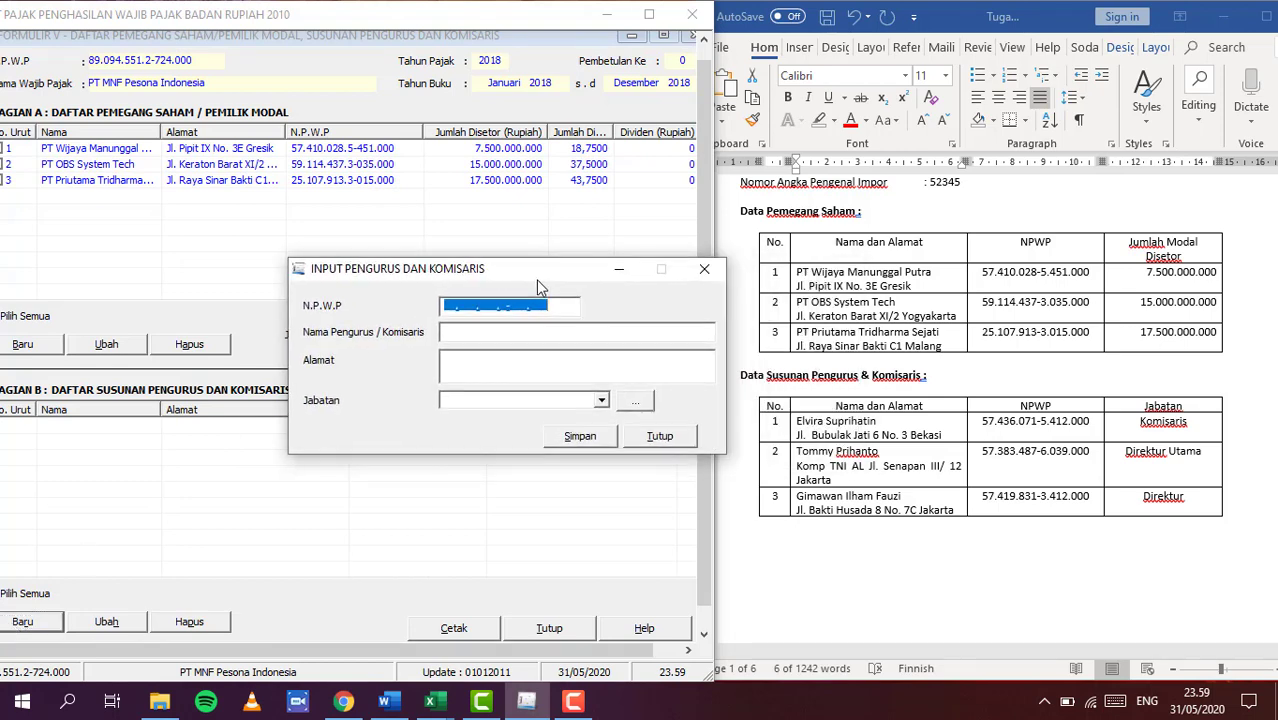
{"action": "left_click", "coordinate": [990, 428]}
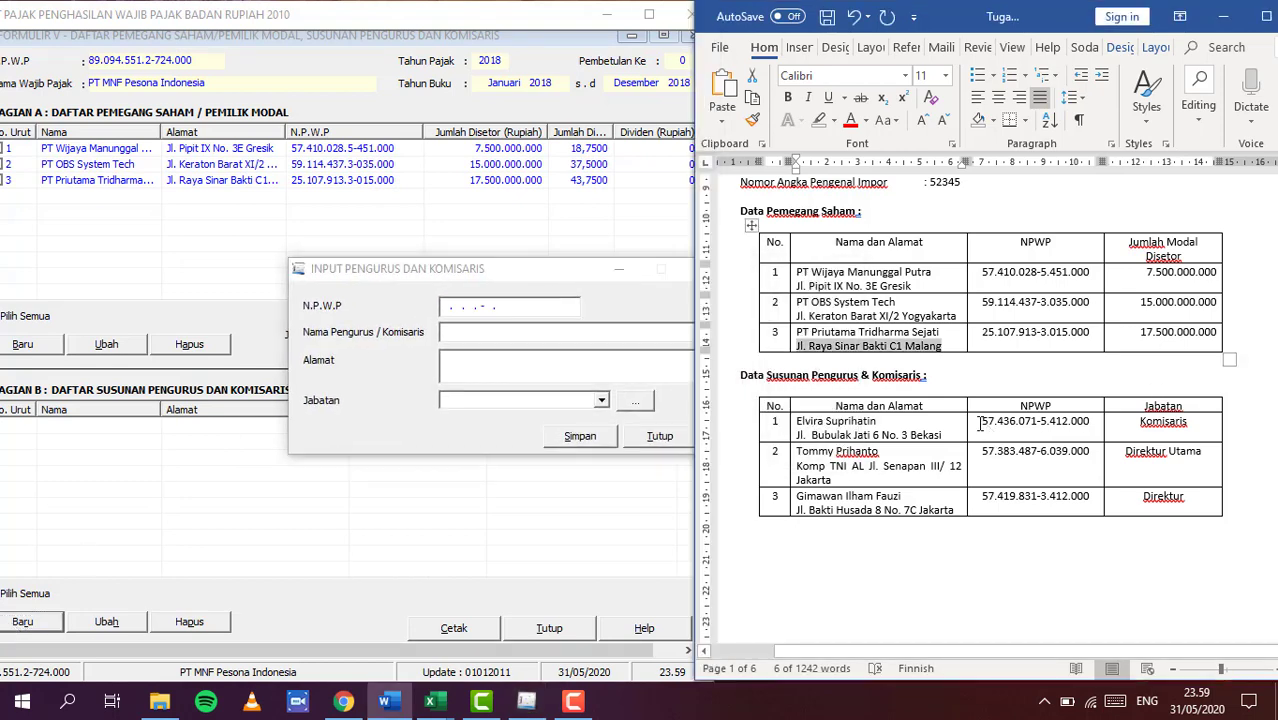
{"action": "left_click_drag", "start_coordinate": [983, 422], "coordinate": [1080, 417]}
{"action": "key", "text": "ctrl+c"}
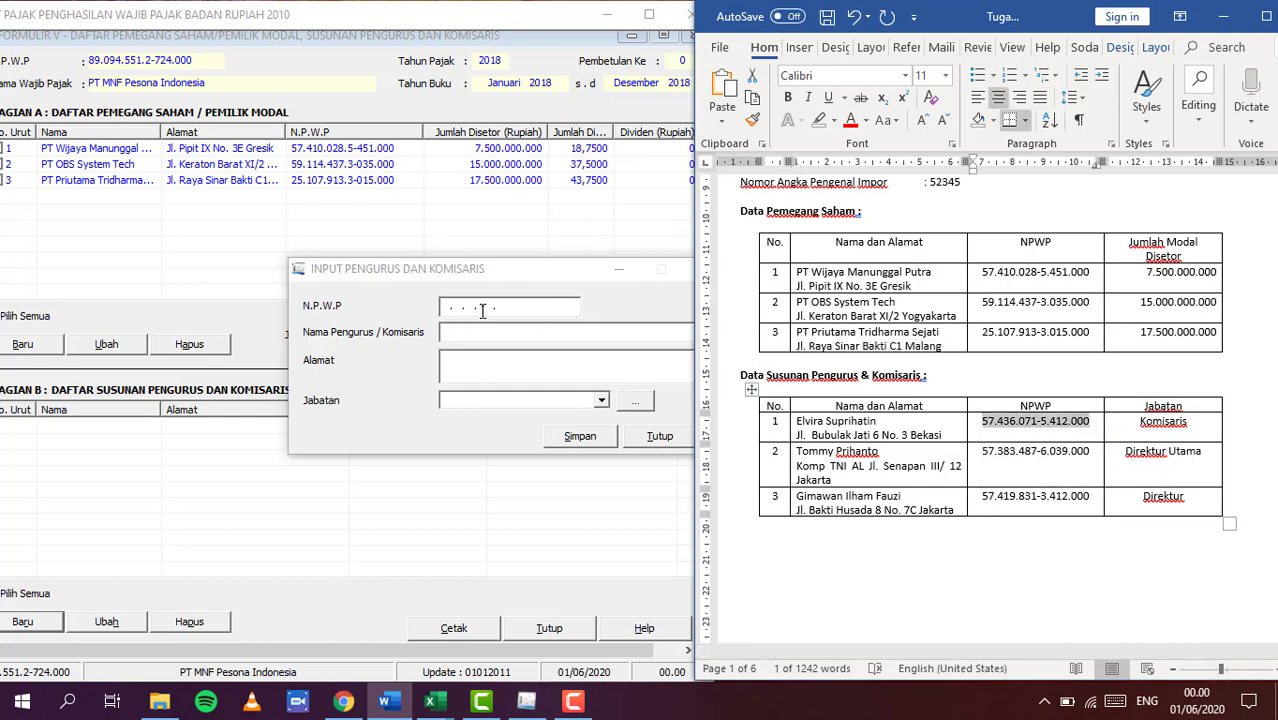
{"action": "left_click", "coordinate": [447, 307]}
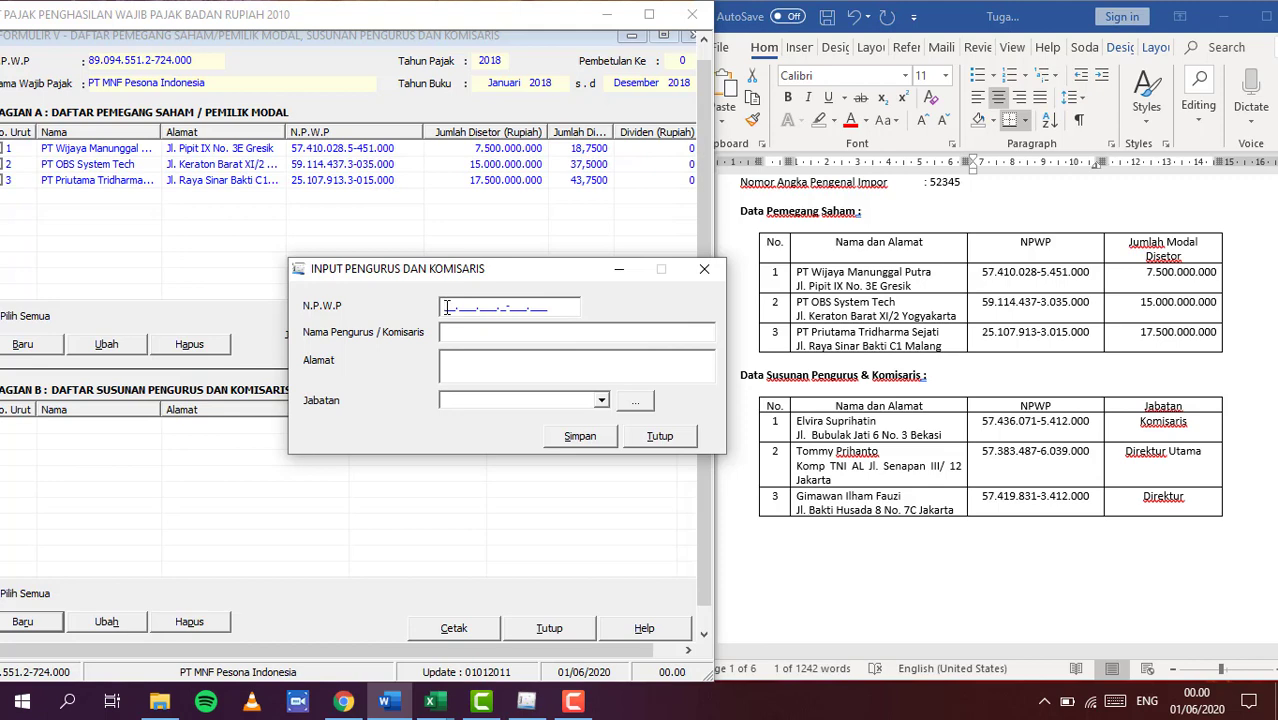
{"action": "key", "text": "ctrl+v"}
{"action": "left_click", "coordinate": [826, 425]}
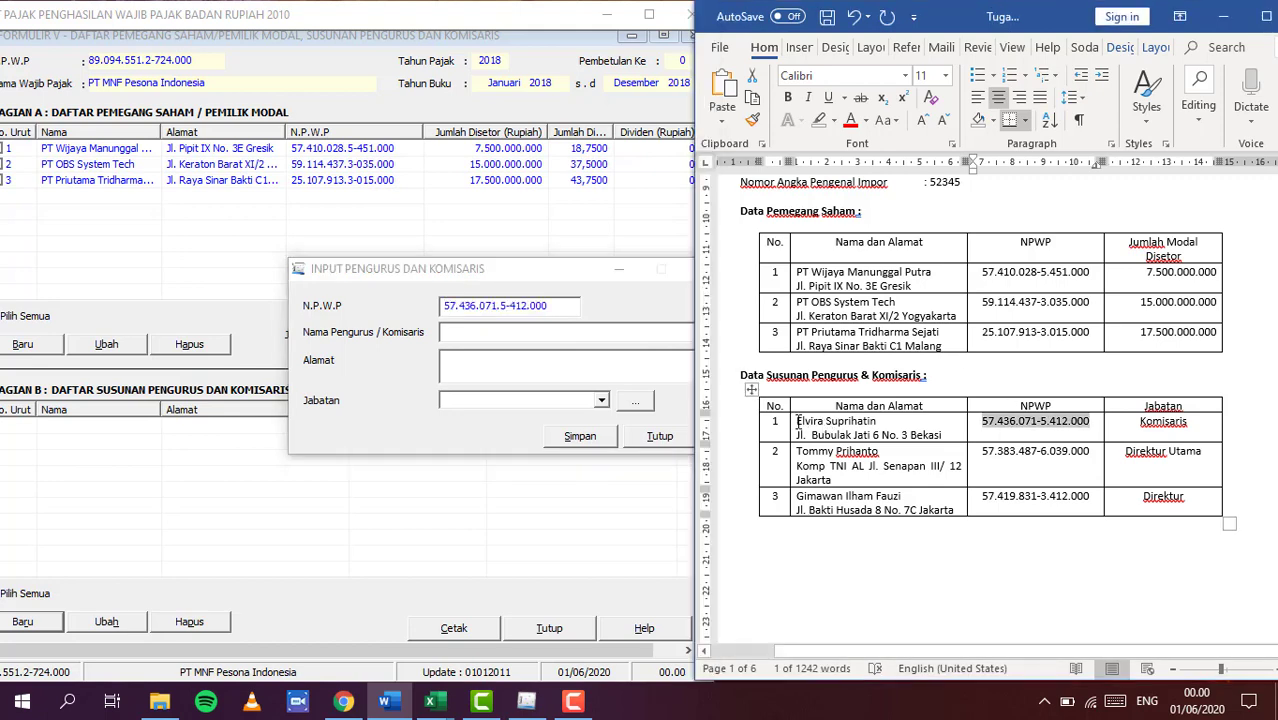
{"action": "left_click_drag", "start_coordinate": [797, 421], "coordinate": [862, 418]}
{"action": "key", "text": "ctrl+c"}
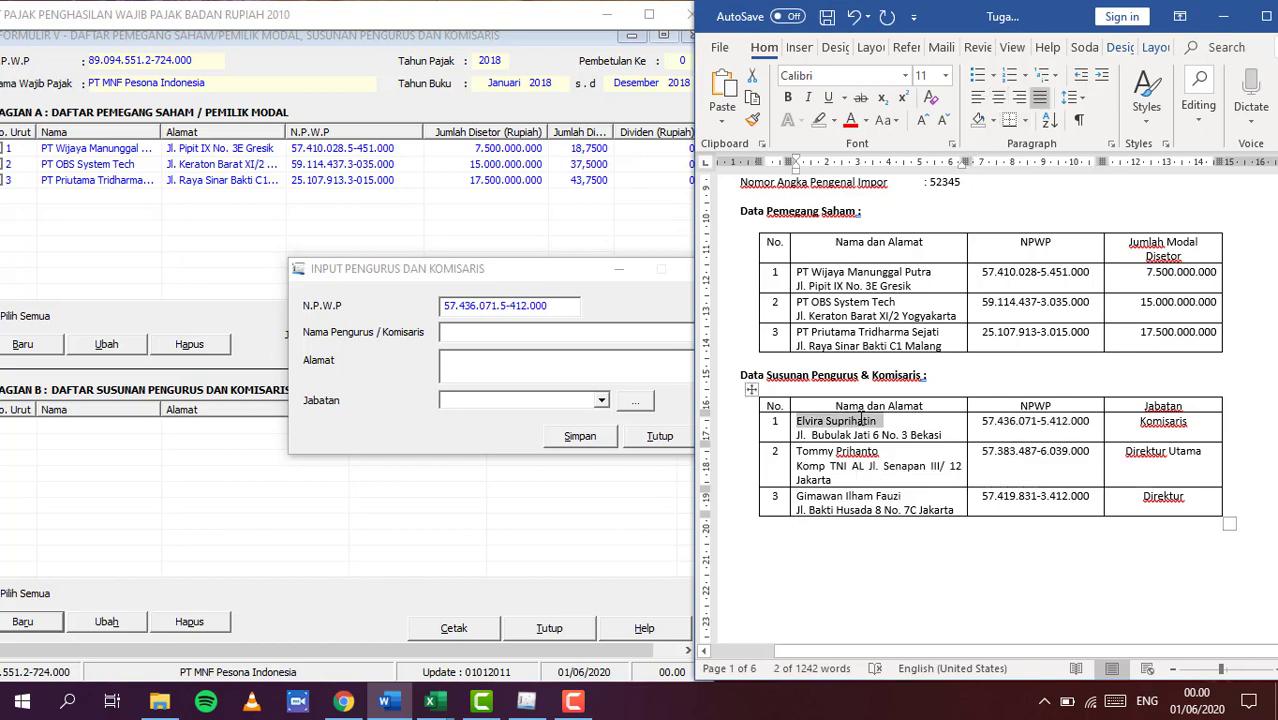
{"action": "left_click", "coordinate": [456, 331]}
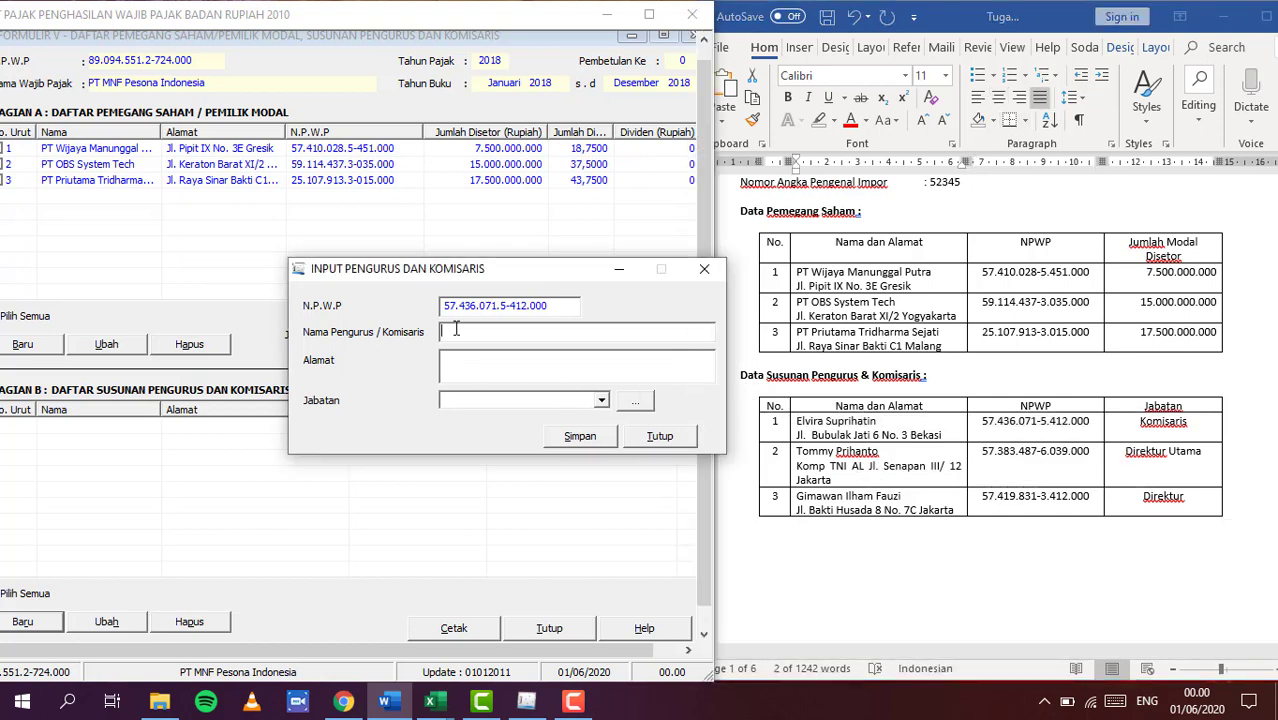
{"action": "key", "text": "ctrl+v"}
Paste the member's address, set Jabatan to Komisaris, and save the entry
{"action": "left_click", "coordinate": [454, 370]}
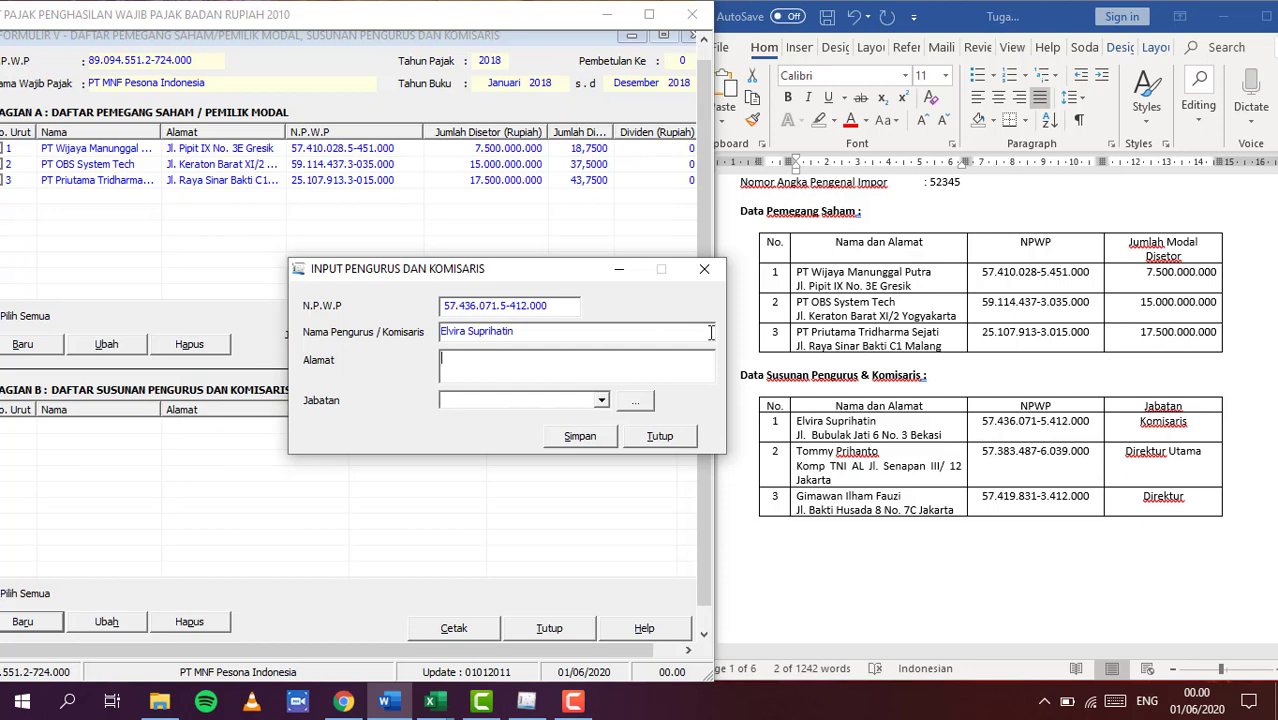
{"action": "left_click", "coordinate": [800, 447]}
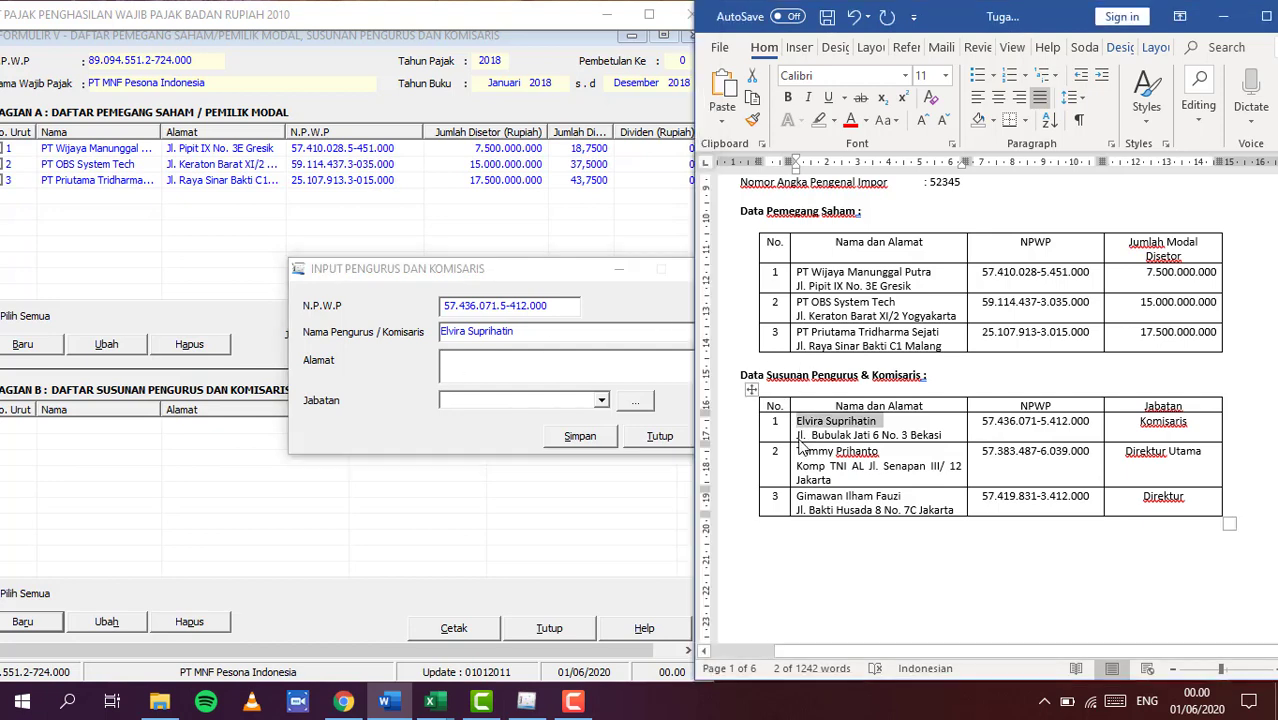
{"action": "left_click", "coordinate": [799, 440]}
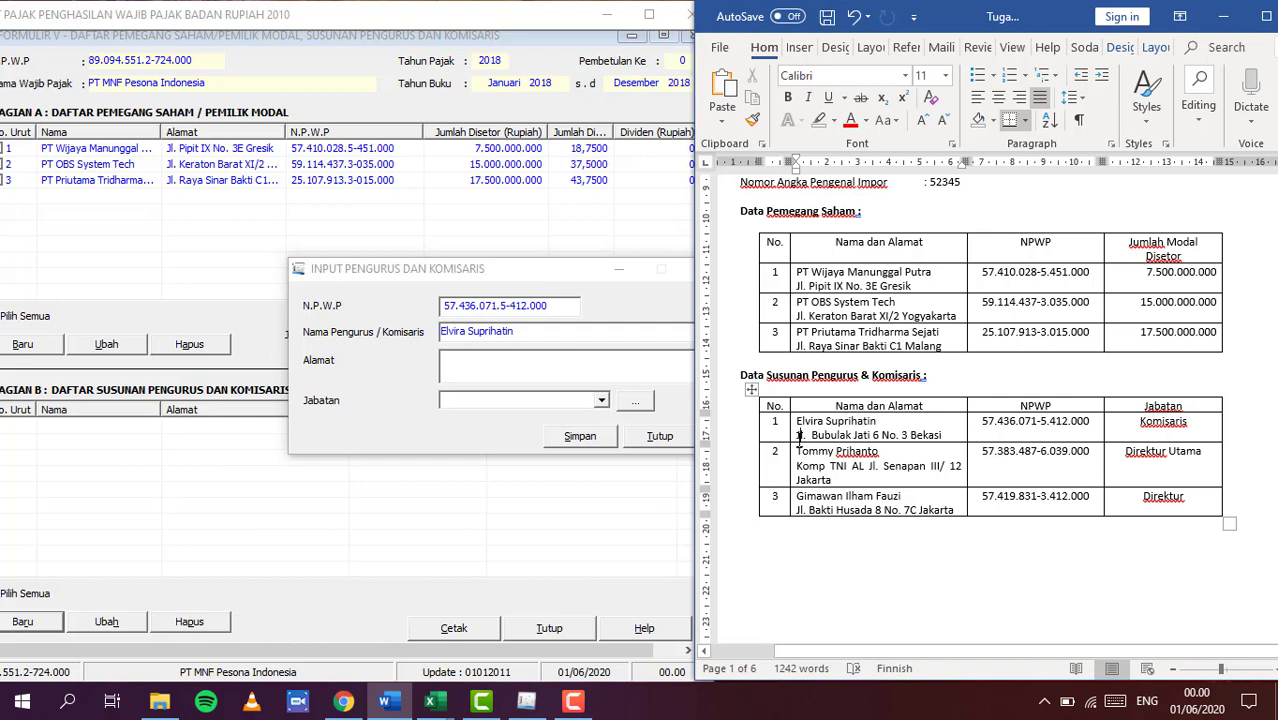
{"action": "left_click_drag", "start_coordinate": [798, 437], "coordinate": [926, 432]}
{"action": "key", "text": "ctrl+c"}
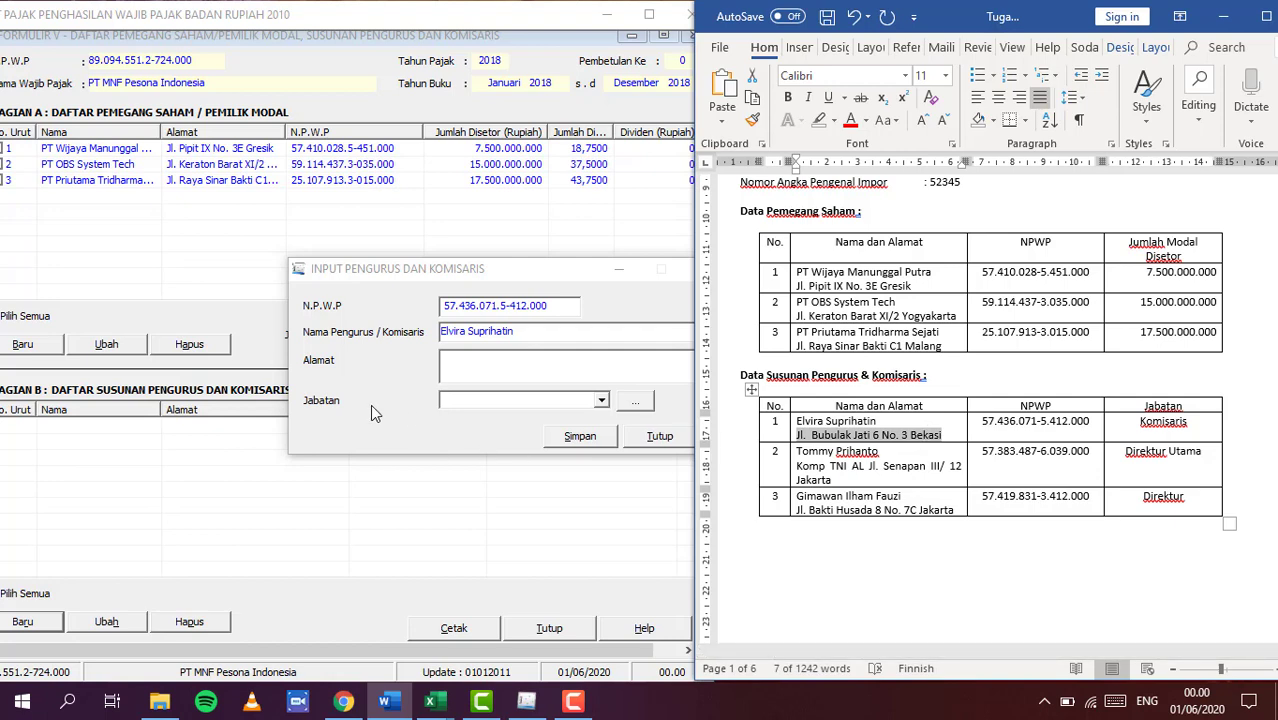
{"action": "left_click", "coordinate": [482, 362]}
{"action": "key", "text": "ctrl+v"}
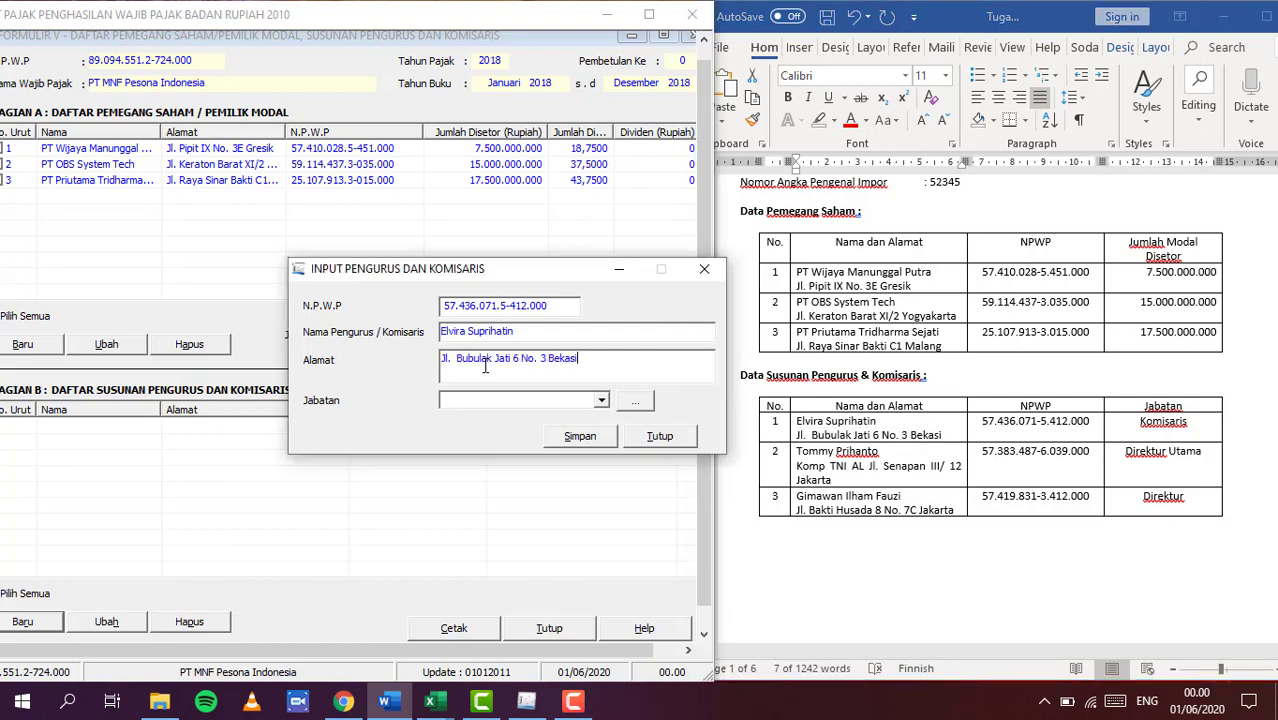
{"action": "left_click", "coordinate": [601, 401]}
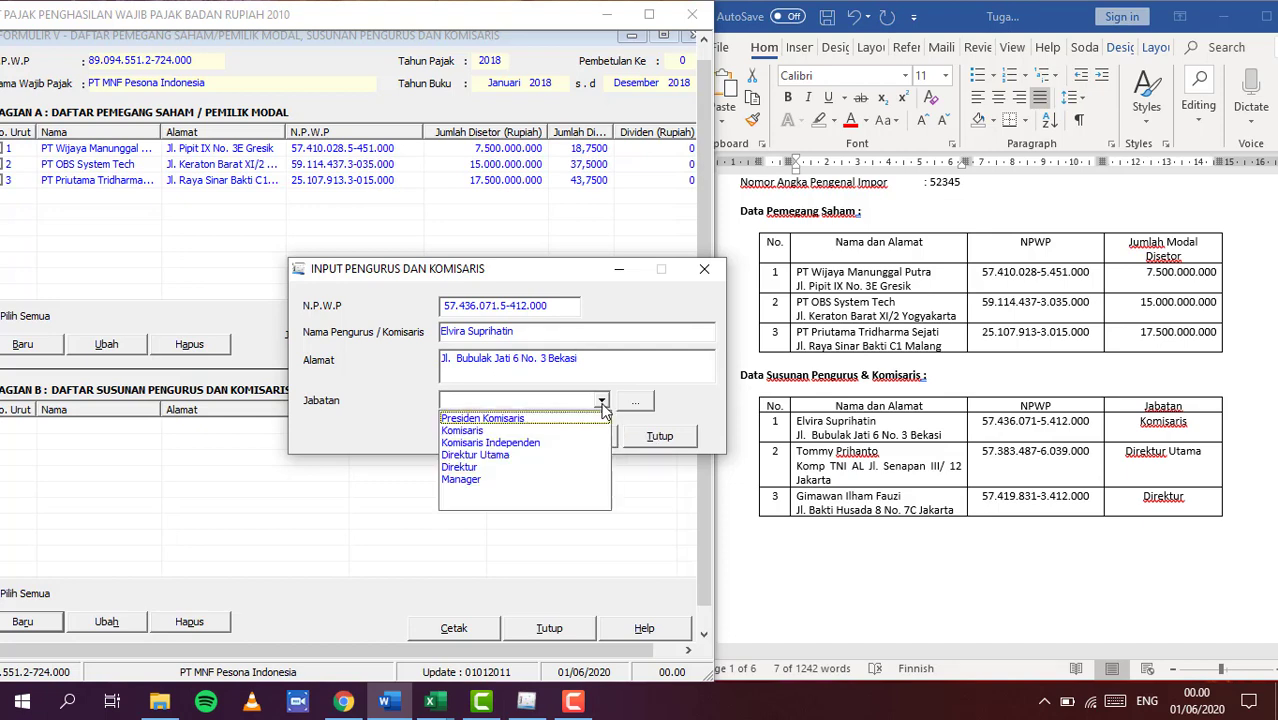
{"action": "left_click", "coordinate": [497, 432]}
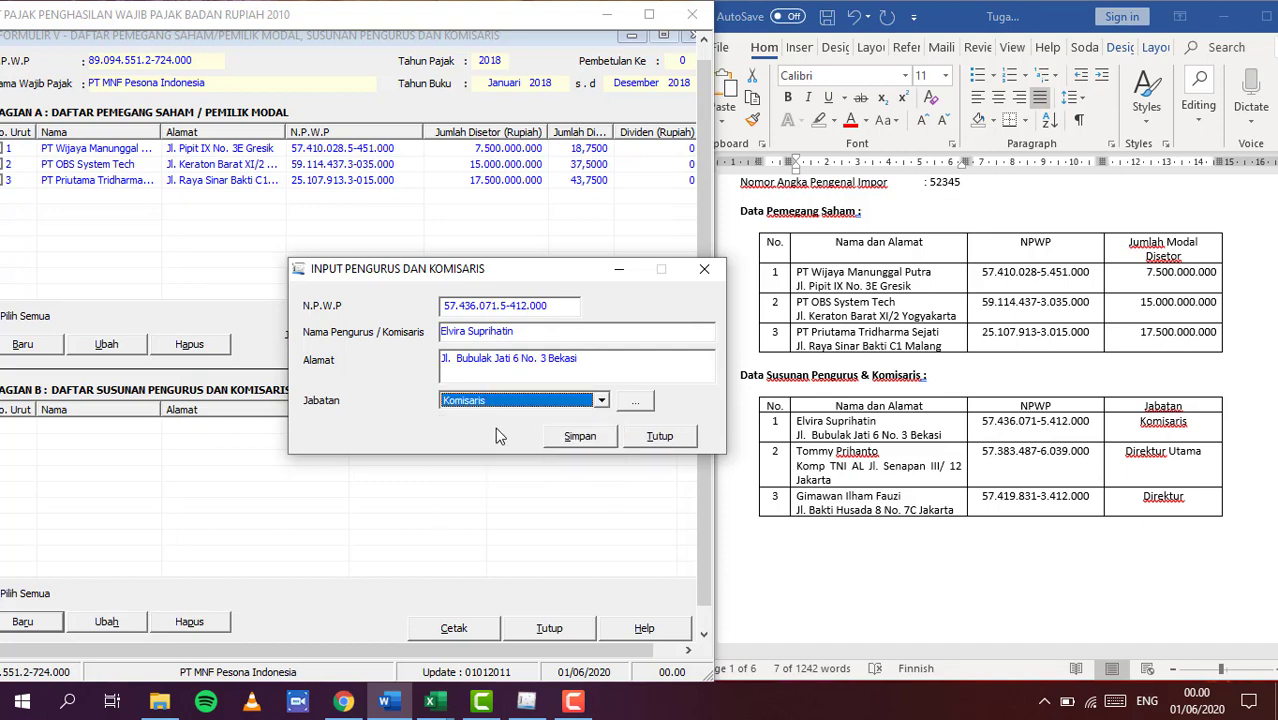
{"action": "left_click", "coordinate": [580, 439]}
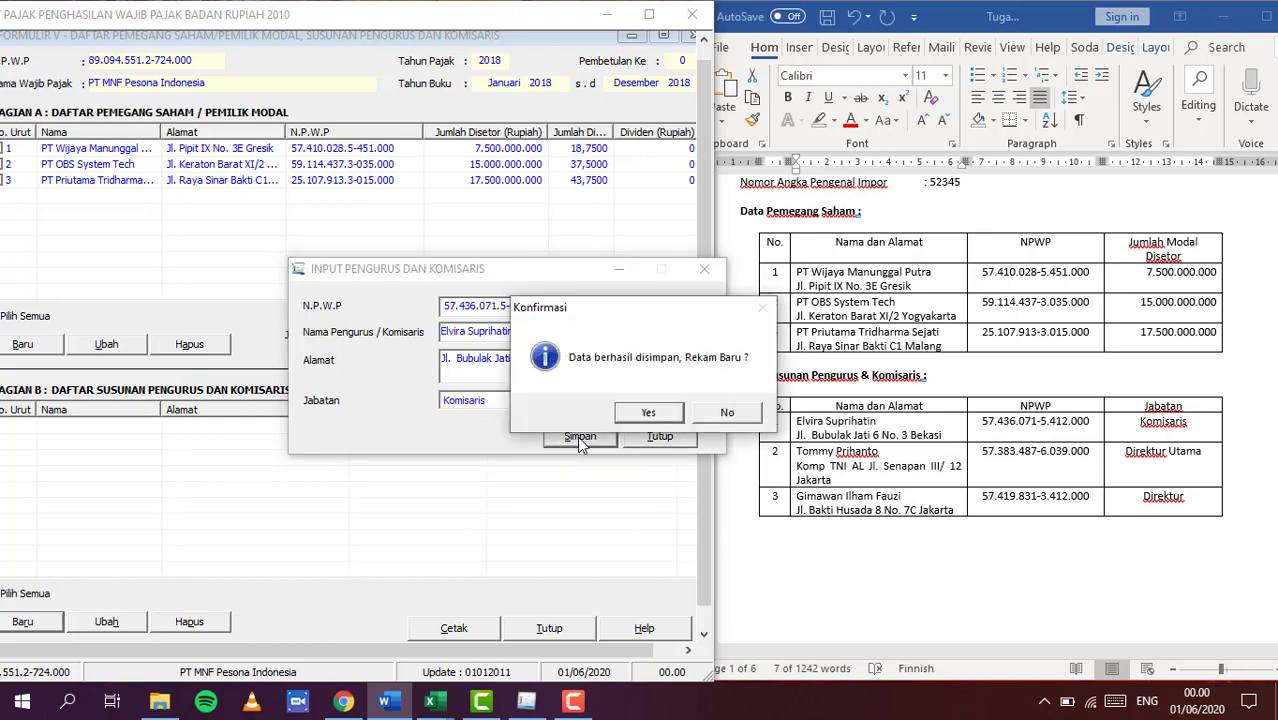
{"action": "left_click", "coordinate": [650, 413]}
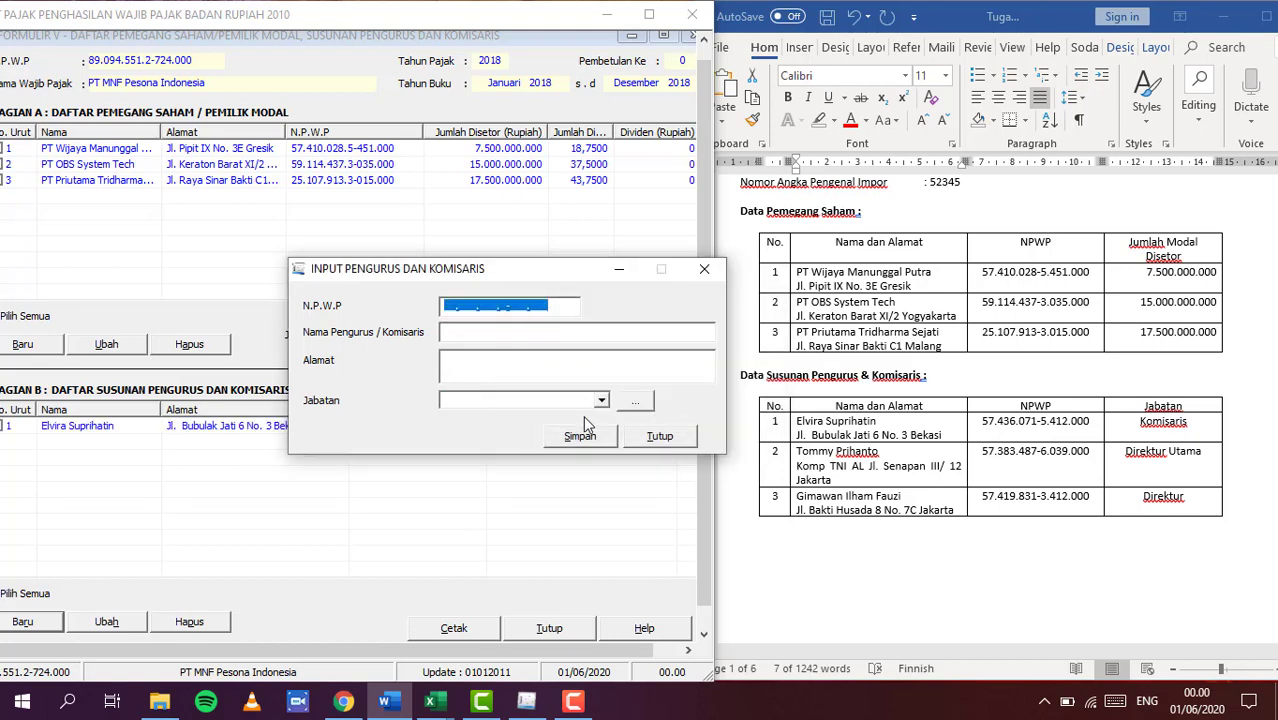
Save the remaining board member as Direktur, stop adding records, and maximize the SPT window
{"action": "left_click", "coordinate": [450, 307]}
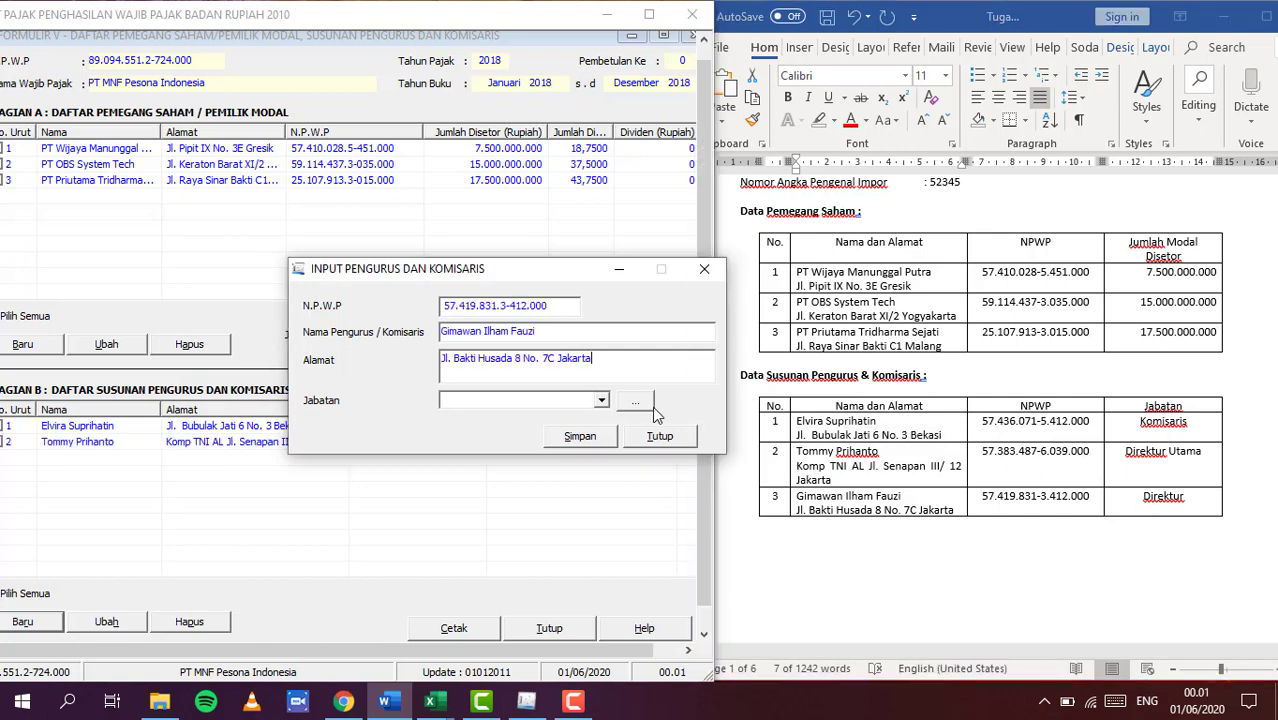
{"action": "left_click", "coordinate": [601, 400]}
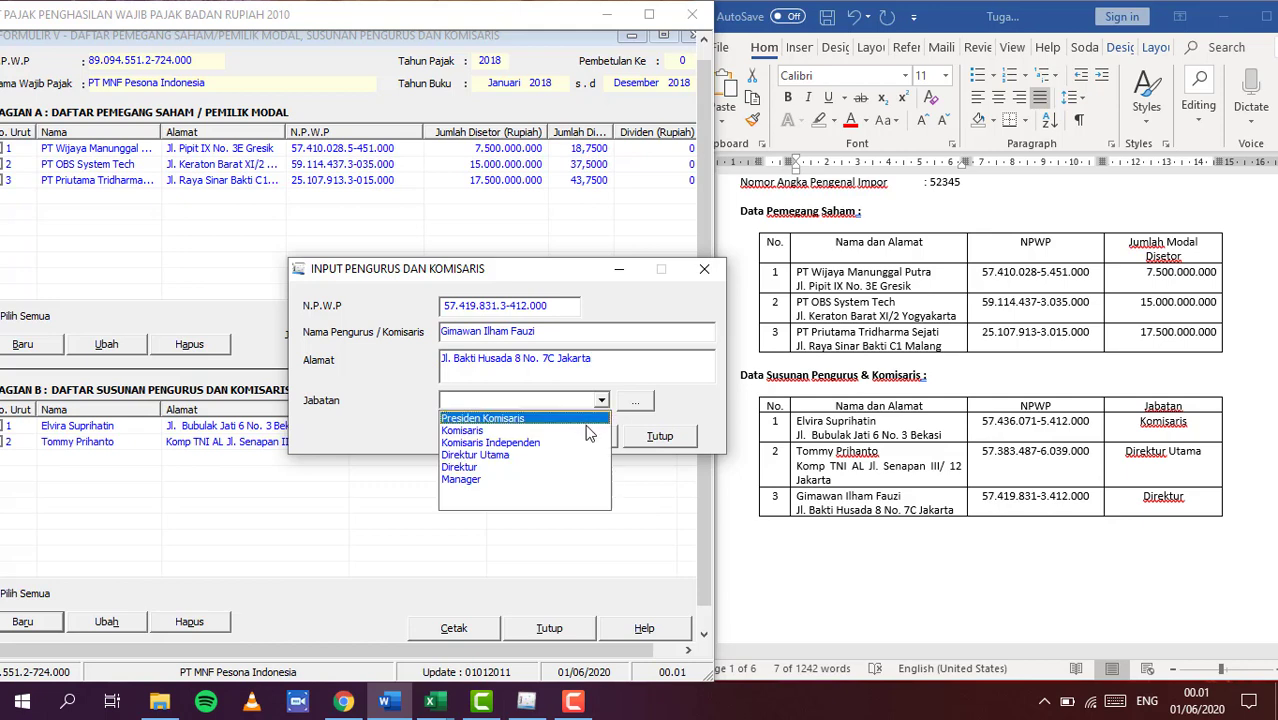
{"action": "left_click", "coordinate": [568, 469]}
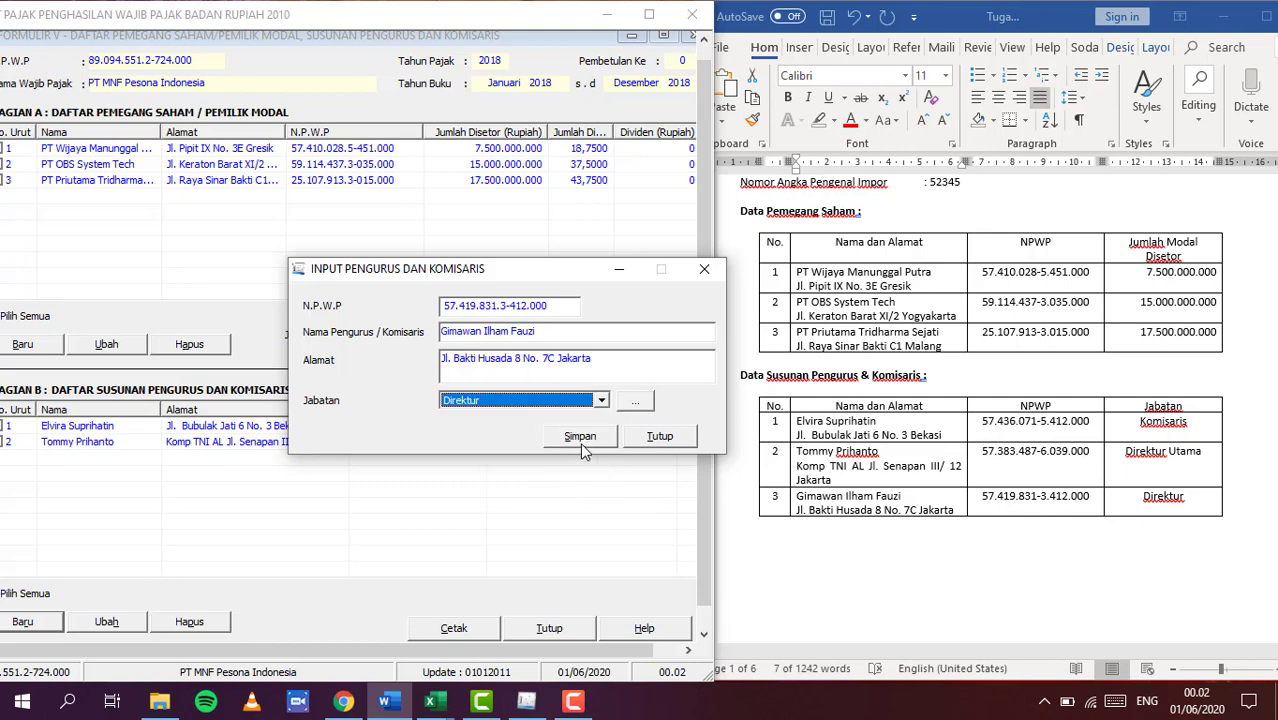
{"action": "left_click", "coordinate": [581, 437]}
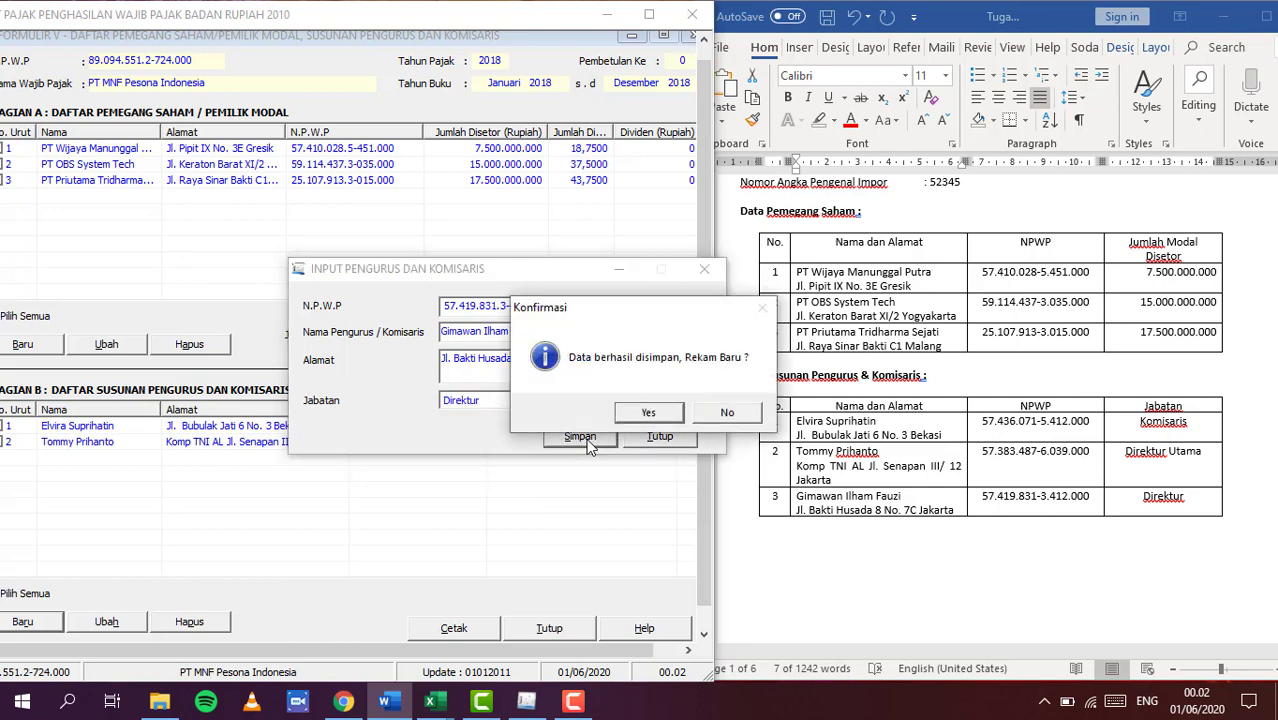
{"action": "left_click", "coordinate": [729, 411]}
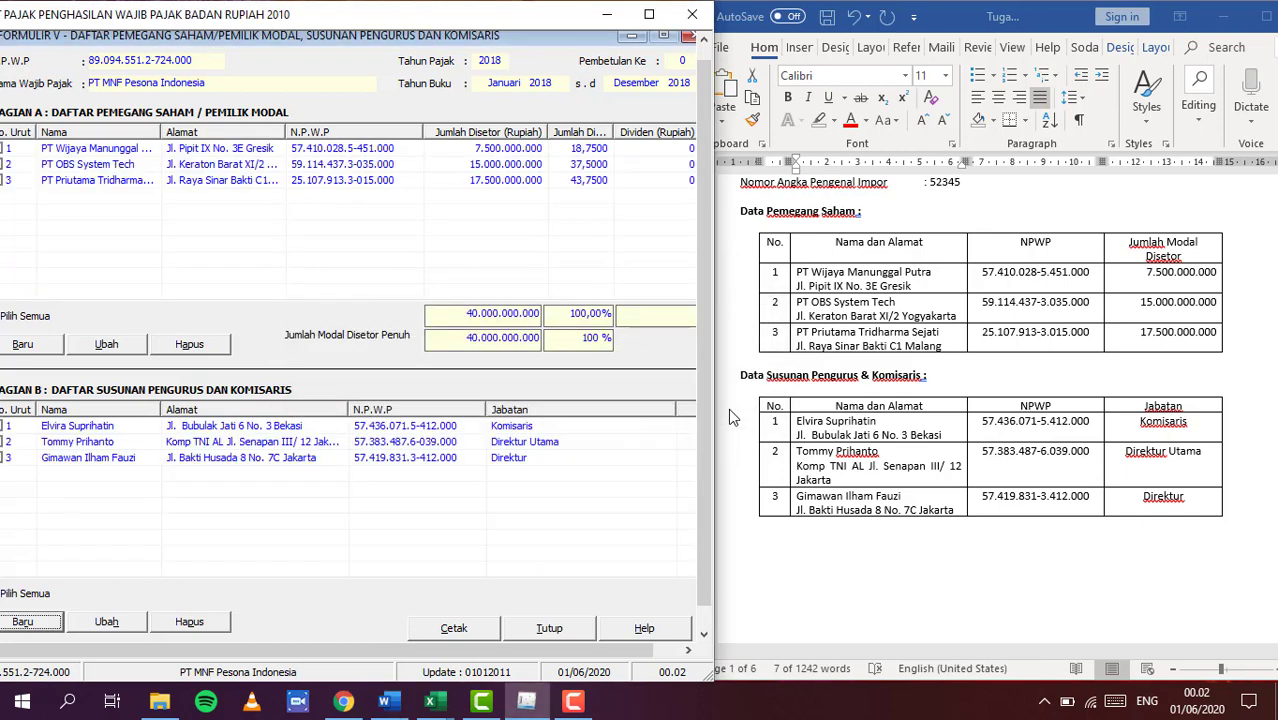
{"action": "left_click", "coordinate": [645, 15]}
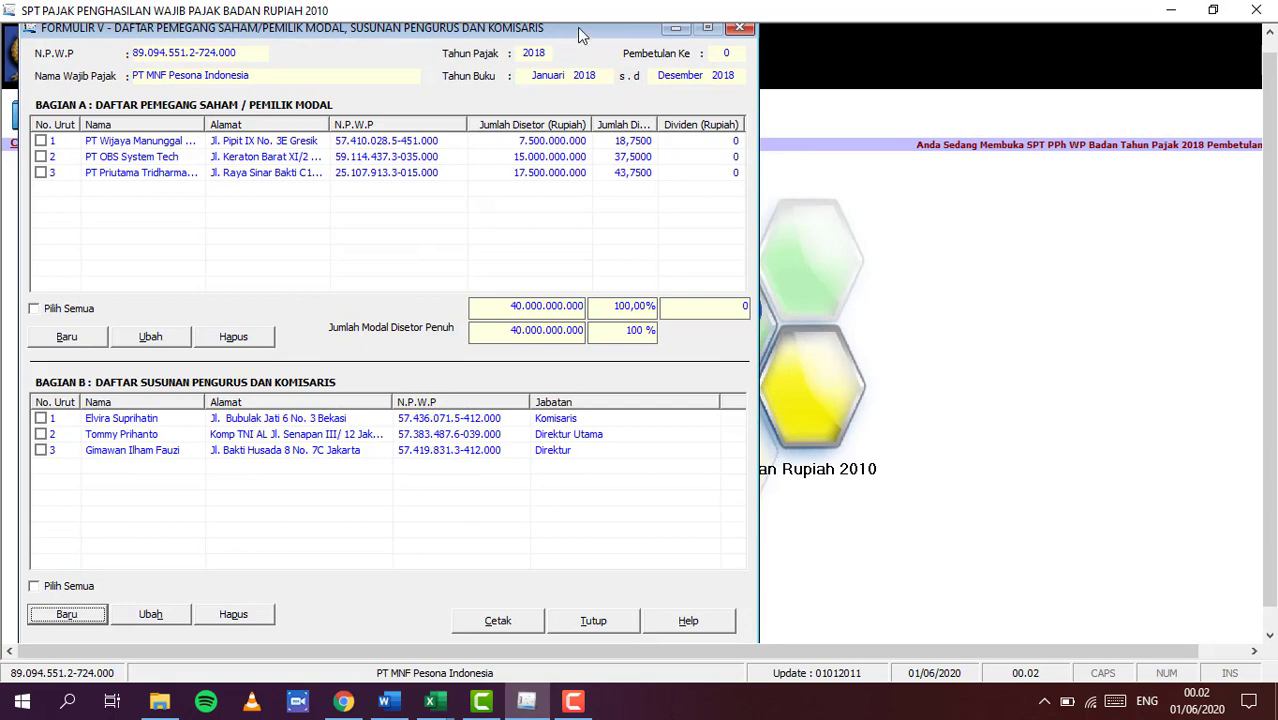
Leave Formulir V and open Formulir 1771-VI from the SPT PPh Lampiran list
{"action": "left_click_drag", "start_coordinate": [580, 36], "coordinate": [622, 51]}
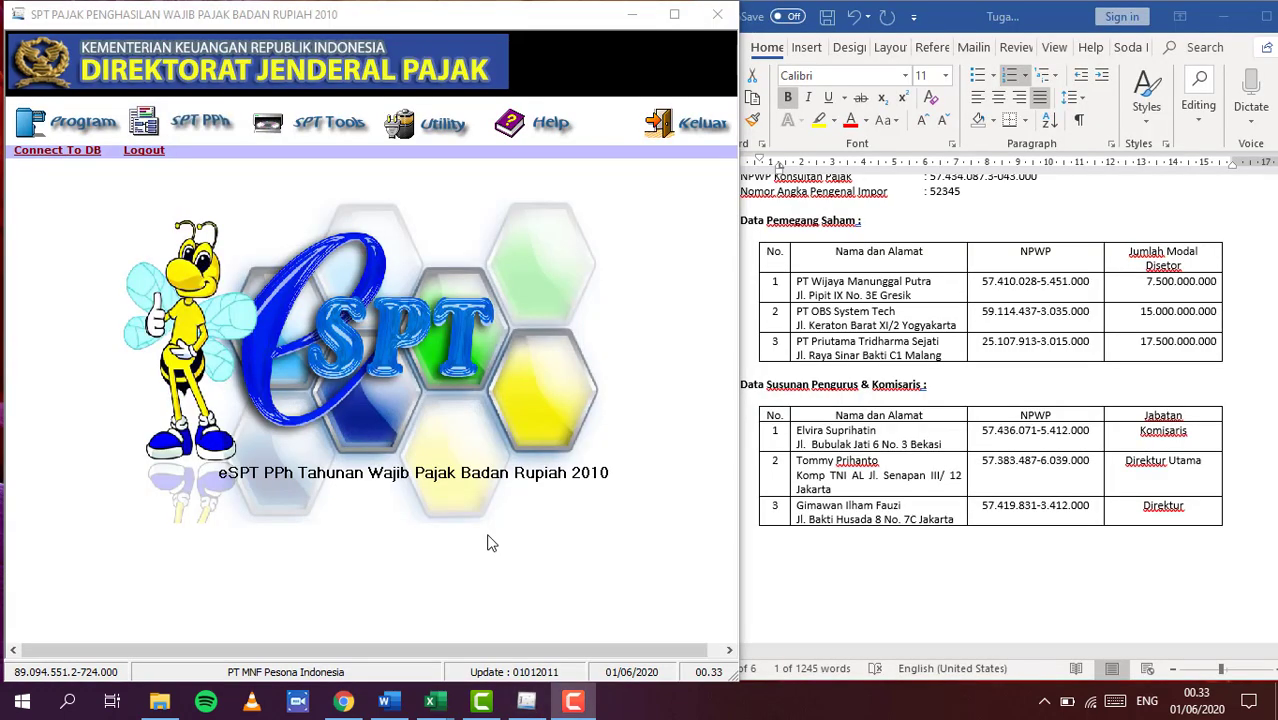
{"action": "left_click", "coordinate": [195, 124]}
{"action": "mouse_move", "coordinate": [300, 178]}
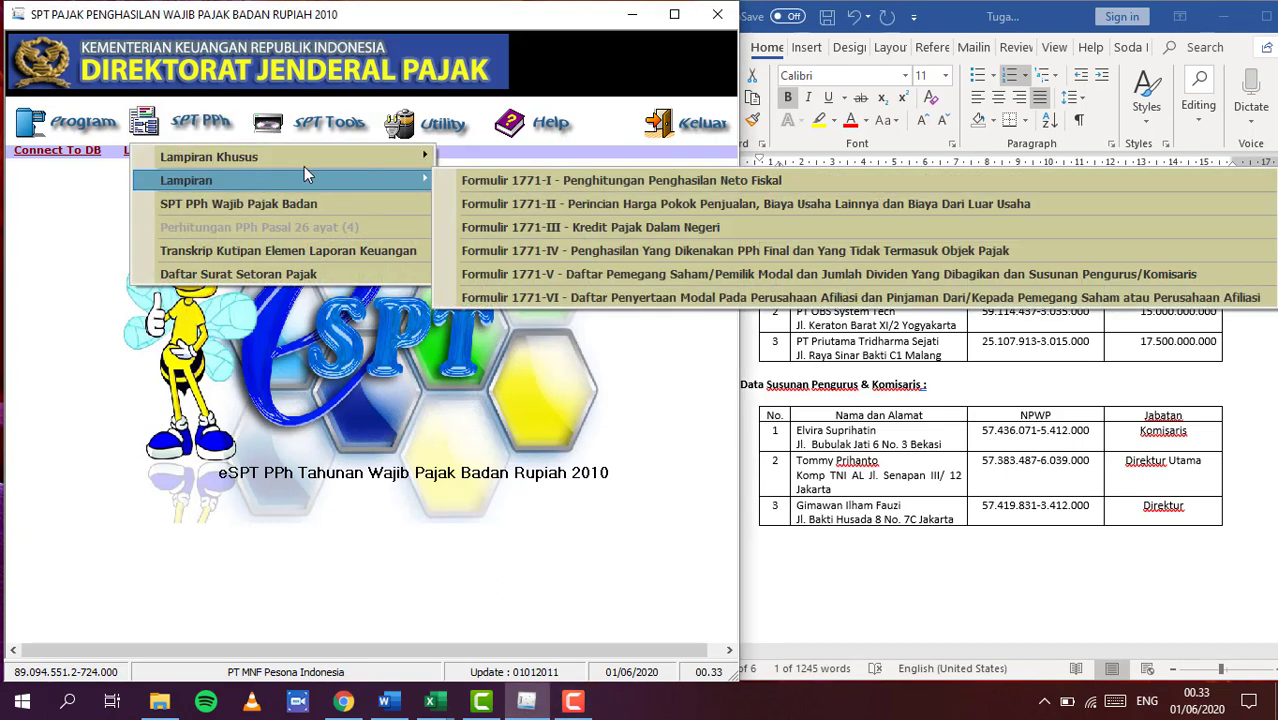
{"action": "left_click", "coordinate": [641, 297]}
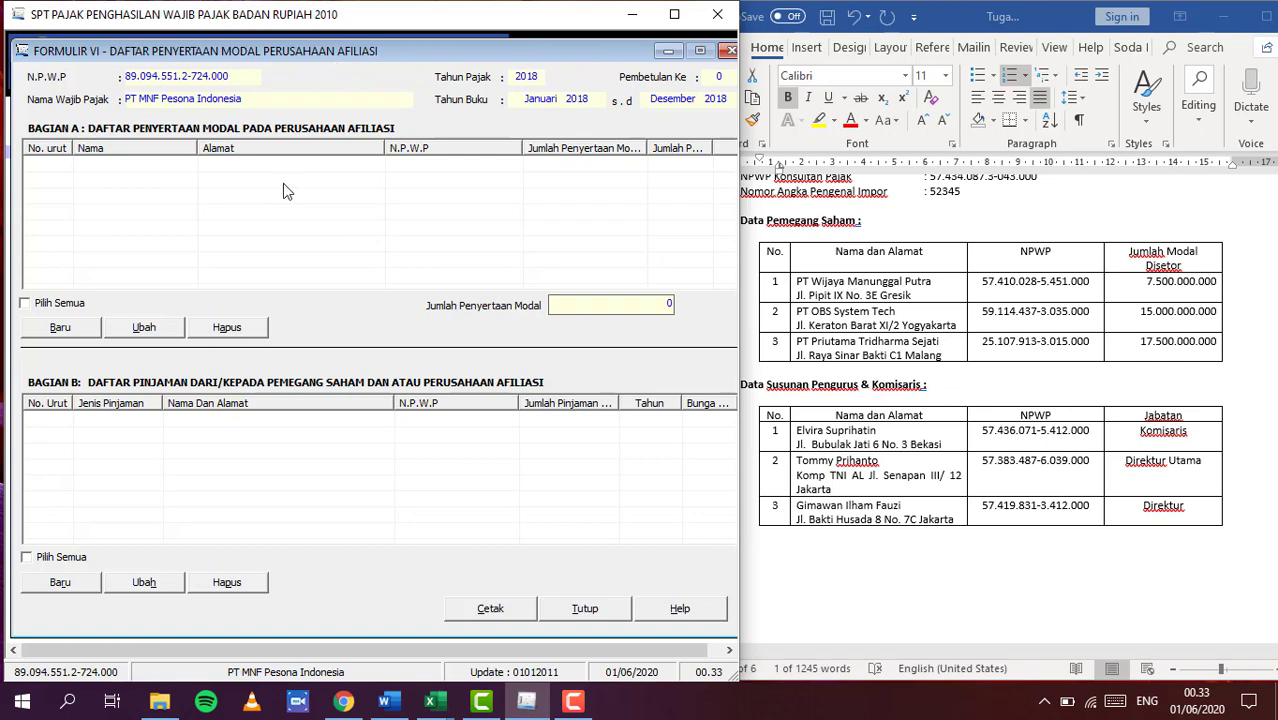
Start a new affiliate capital participation entry in Bagian A
{"action": "scroll", "coordinate": [829, 292], "scroll_direction": "down", "scroll_amount": 20}
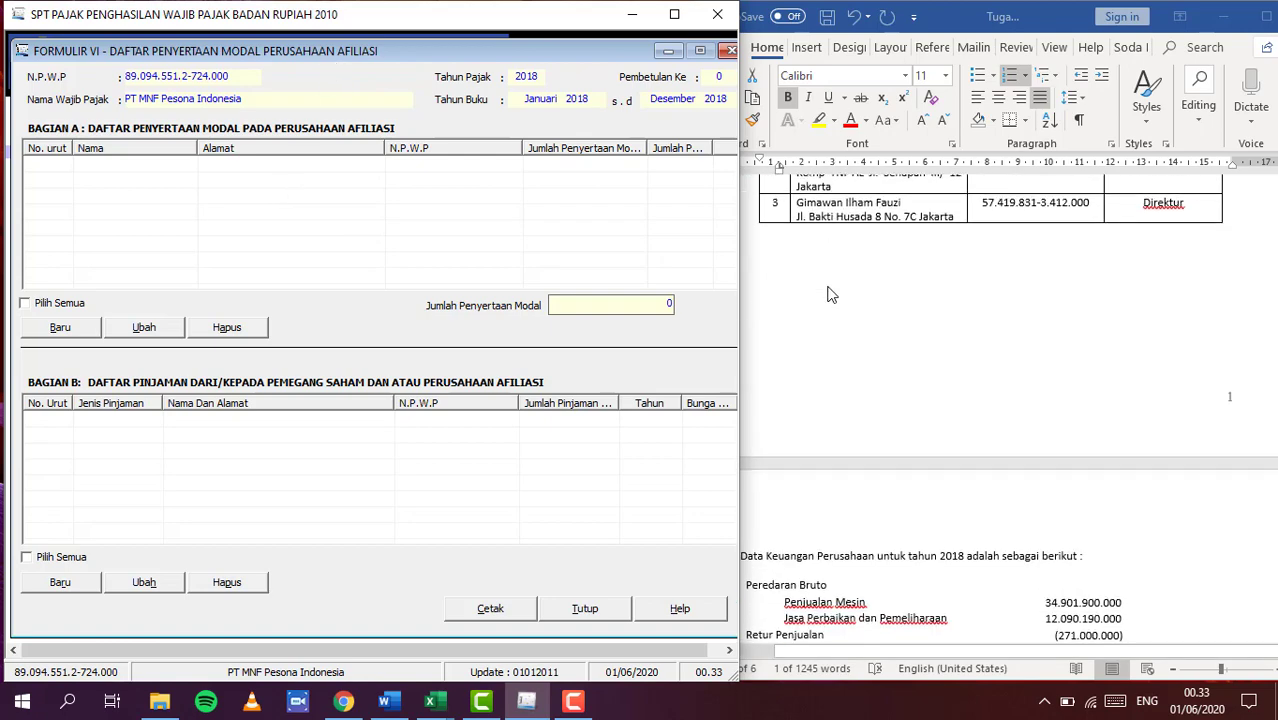
{"action": "scroll", "coordinate": [829, 292], "scroll_direction": "down", "scroll_amount": 20}
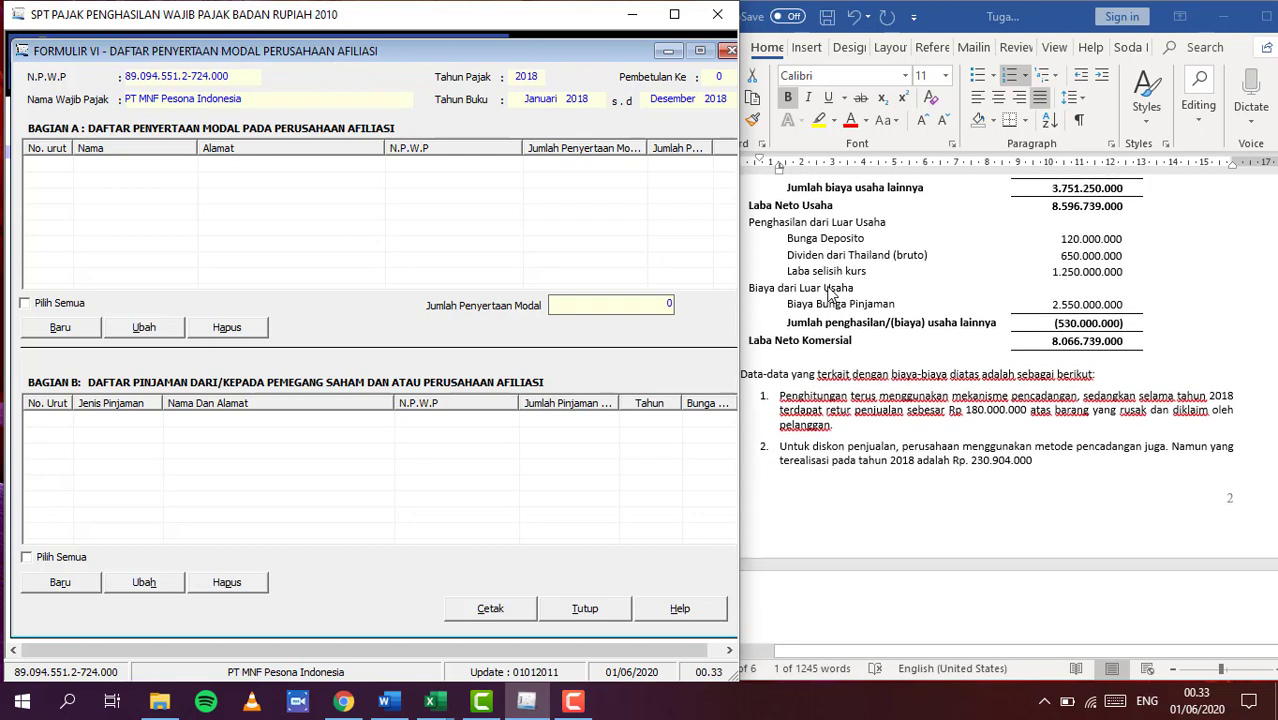
{"action": "scroll", "coordinate": [829, 292], "scroll_direction": "down", "scroll_amount": 8}
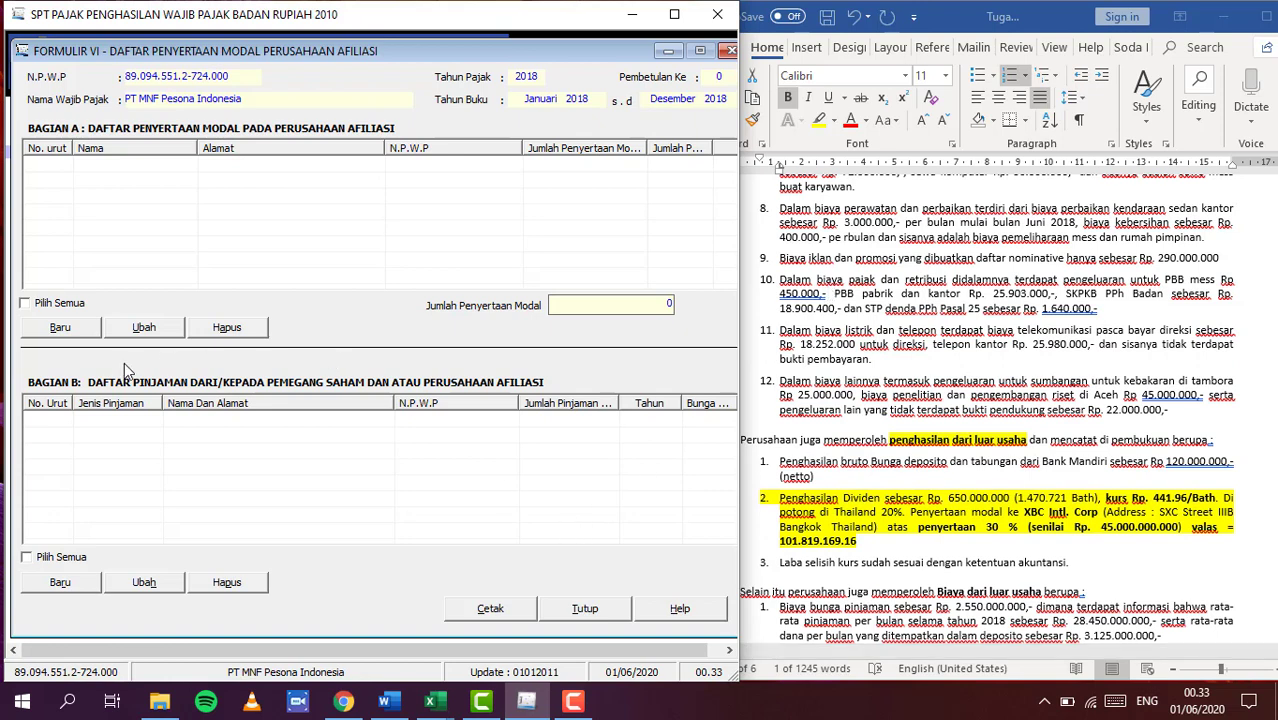
{"action": "left_click", "coordinate": [73, 335]}
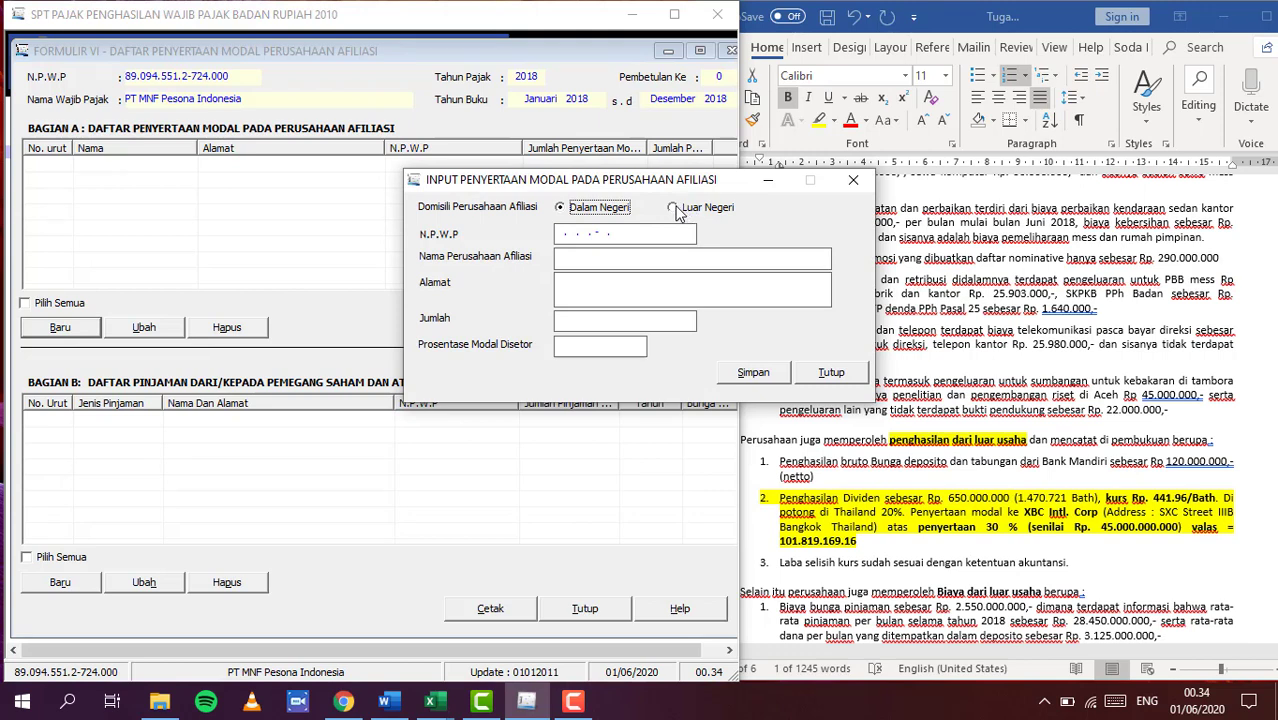
Mark the affiliate as Luar Negeri and paste XBC Intl. Corp and its Bangkok address
{"action": "left_click", "coordinate": [673, 208]}
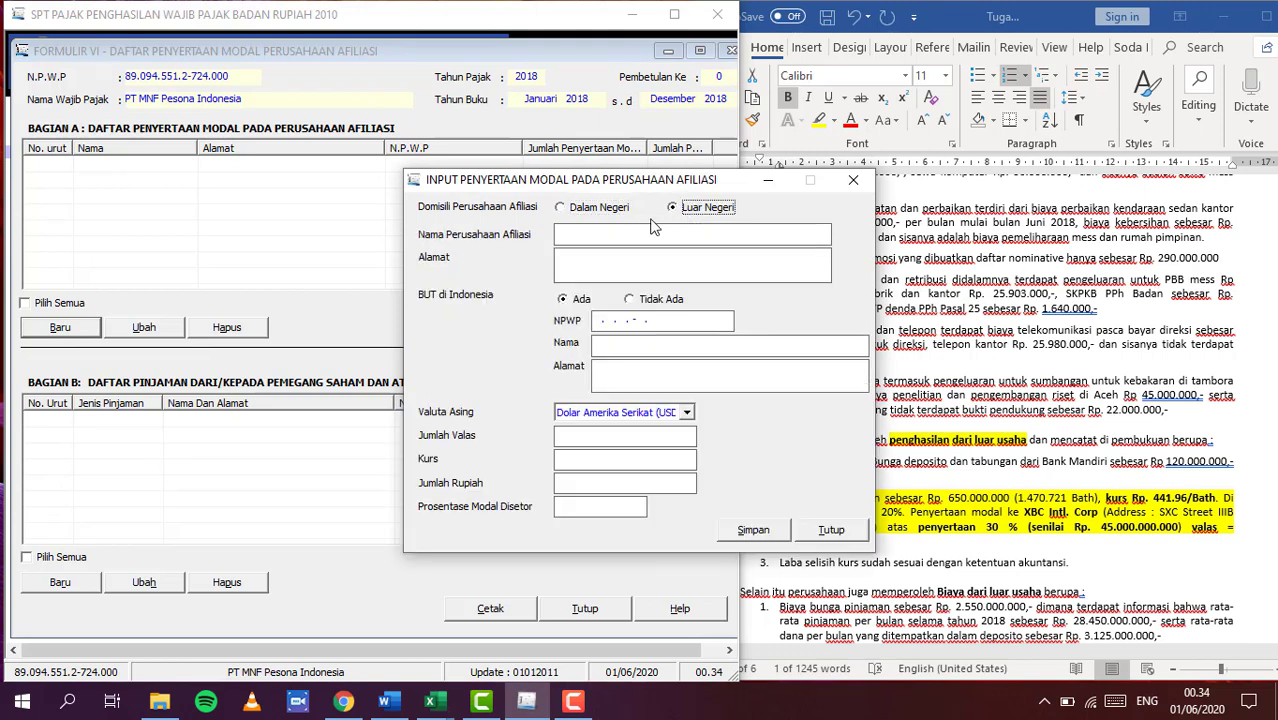
{"action": "left_click", "coordinate": [974, 506]}
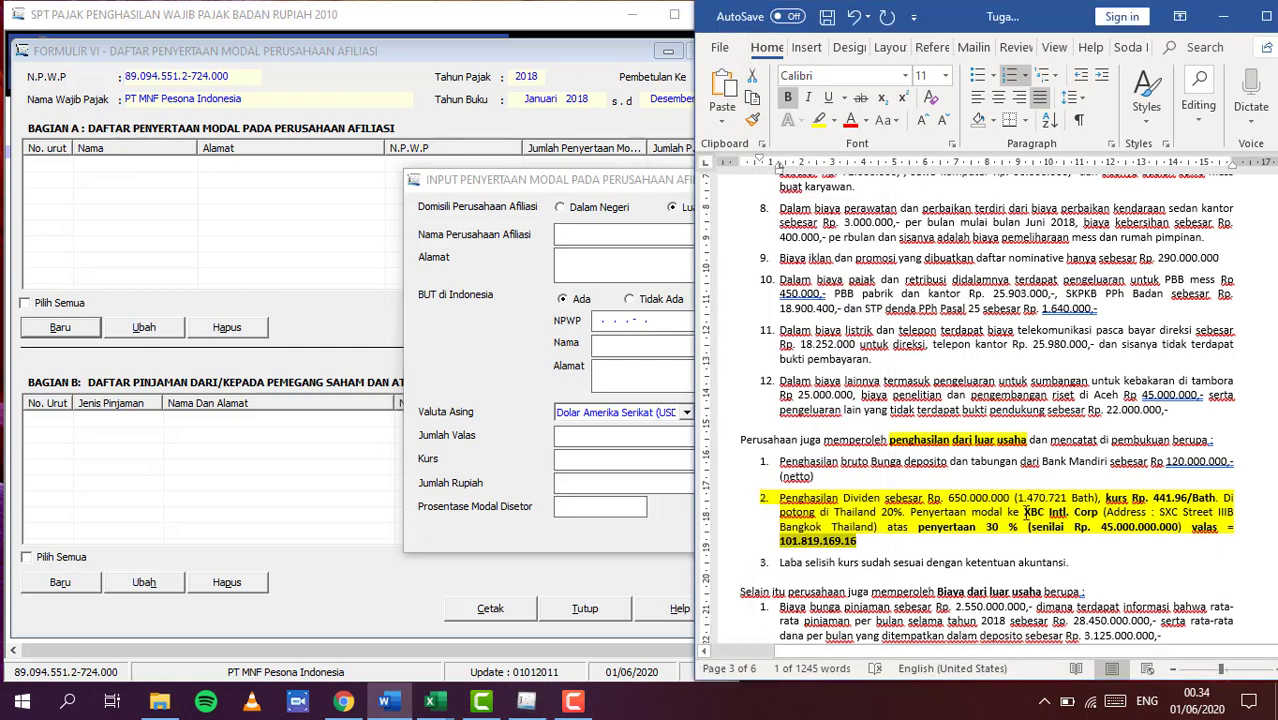
{"action": "left_click_drag", "start_coordinate": [1030, 512], "coordinate": [1092, 513]}
{"action": "key", "text": "ctrl+c"}
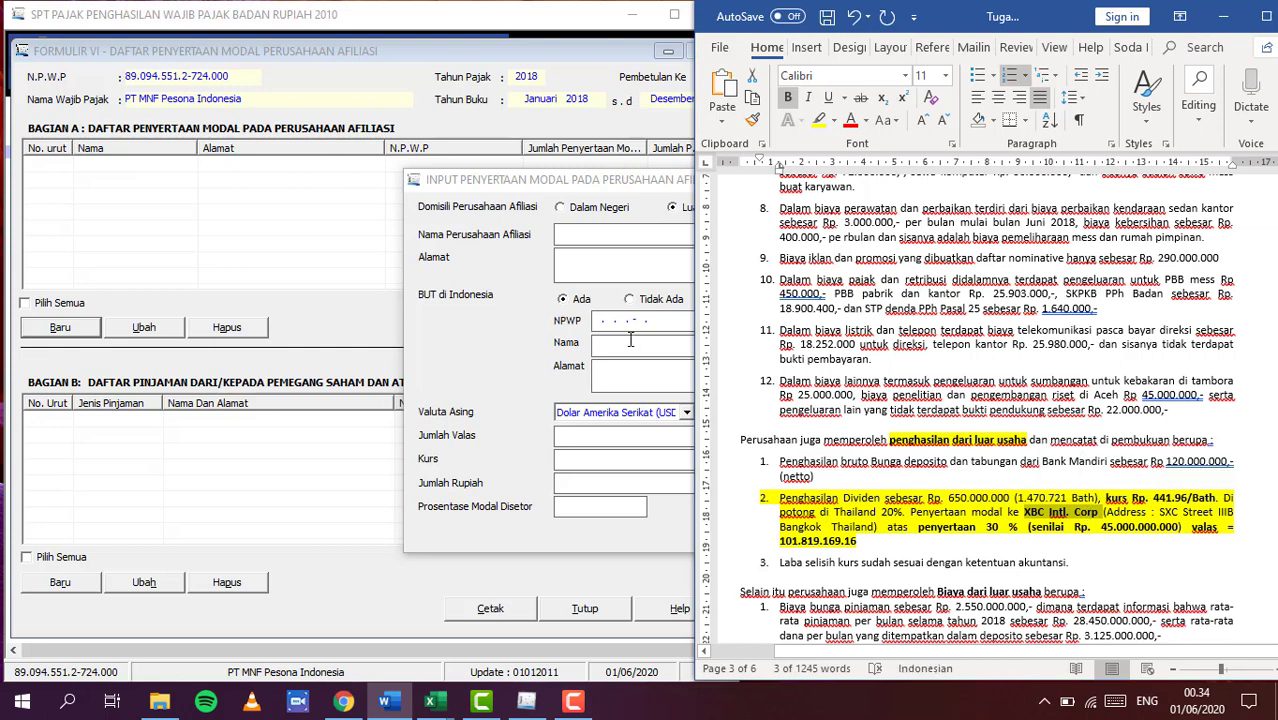
{"action": "left_click", "coordinate": [610, 236]}
{"action": "key", "text": "ctrl+v"}
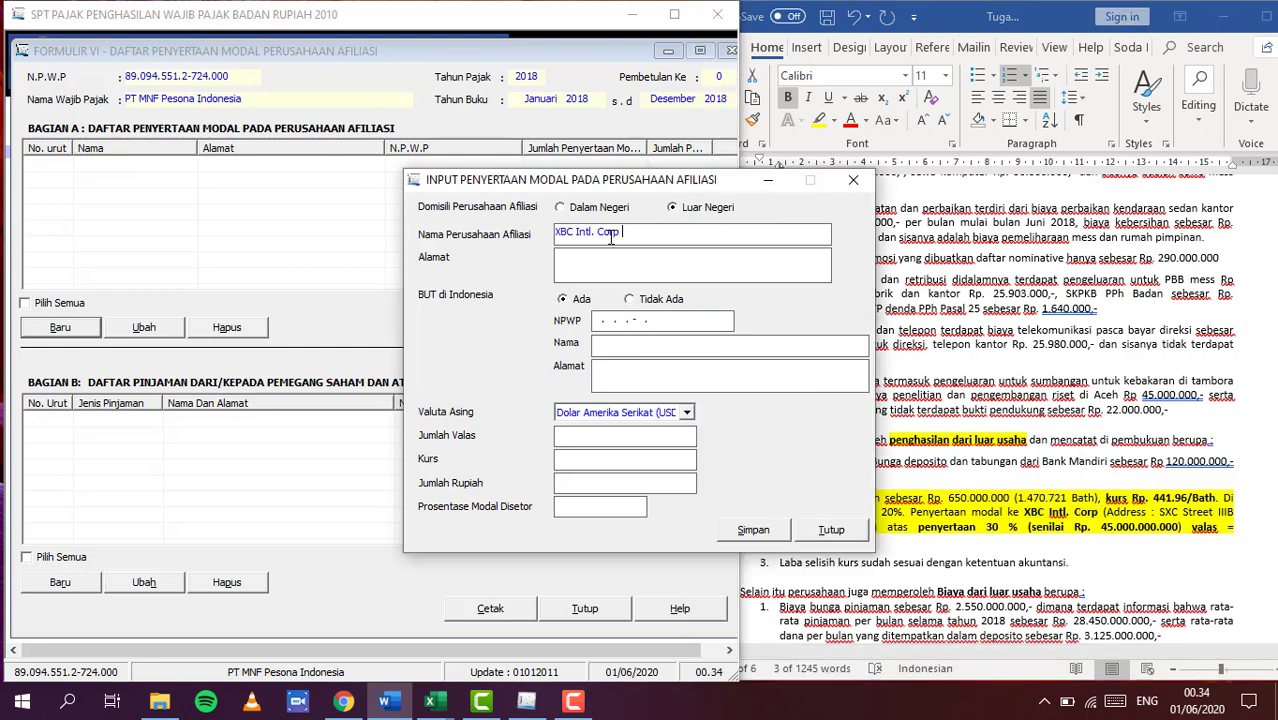
{"action": "left_click", "coordinate": [1190, 527]}
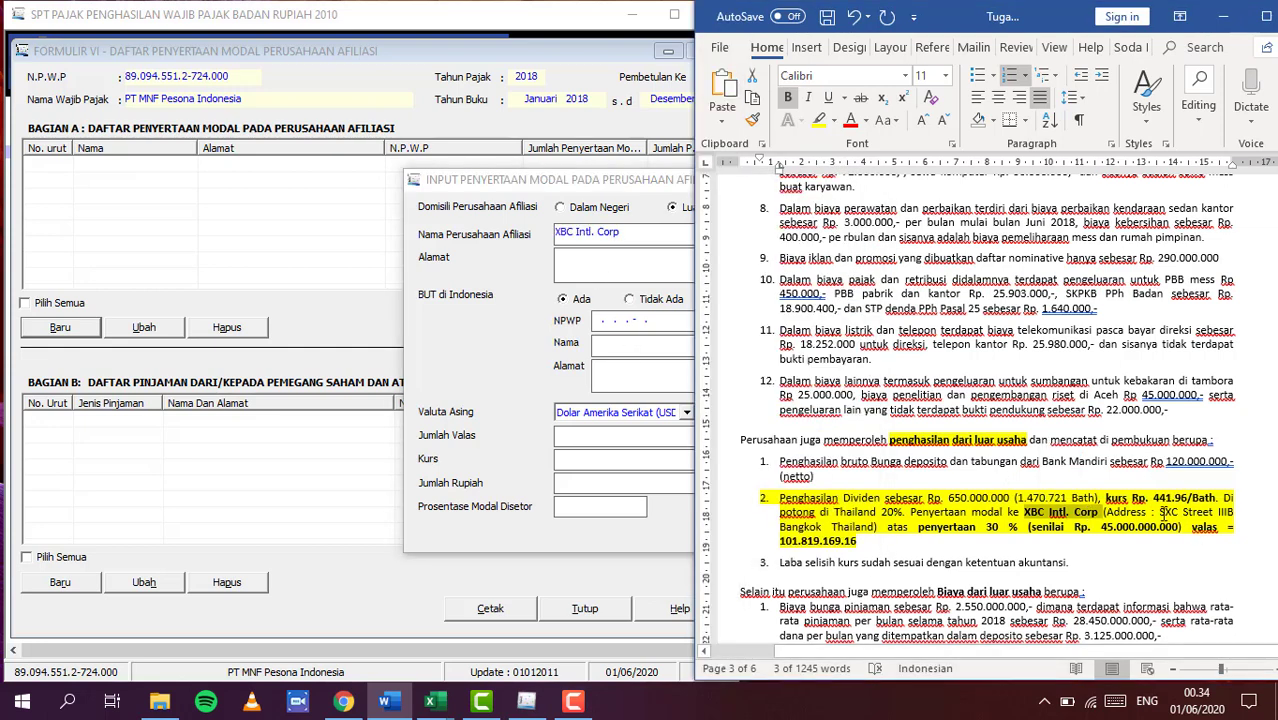
{"action": "left_click_drag", "start_coordinate": [1161, 512], "coordinate": [875, 524]}
{"action": "key", "text": "ctrl+c"}
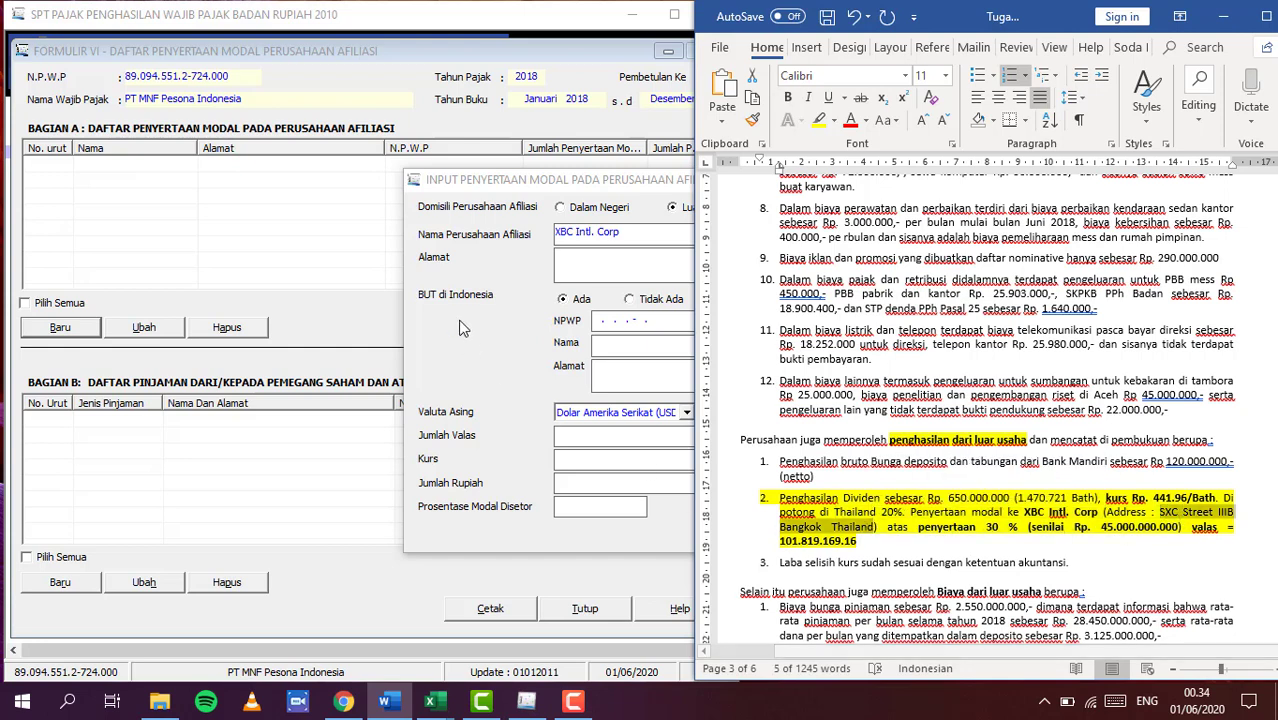
{"action": "left_click", "coordinate": [587, 272]}
{"action": "key", "text": "ctrl+v"}
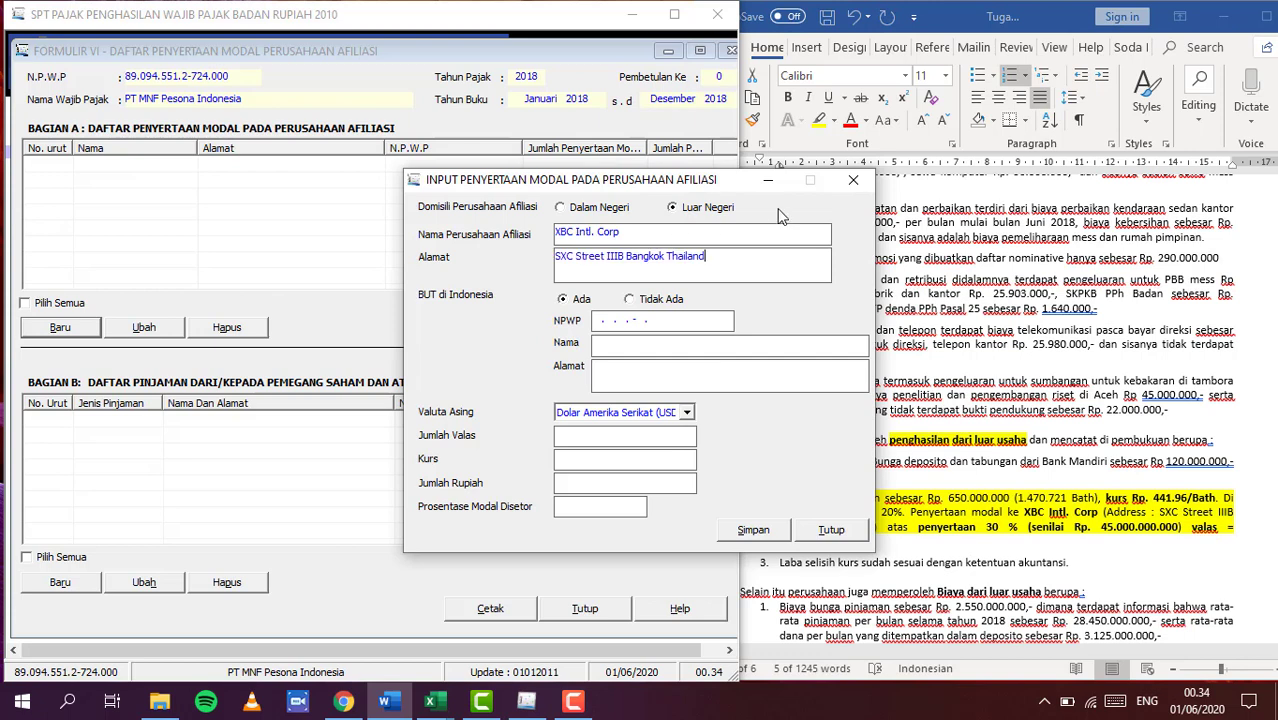
Set BUT to Tidak Ada and the currency to Thai Baht
{"action": "left_click_drag", "start_coordinate": [742, 187], "coordinate": [584, 163]}
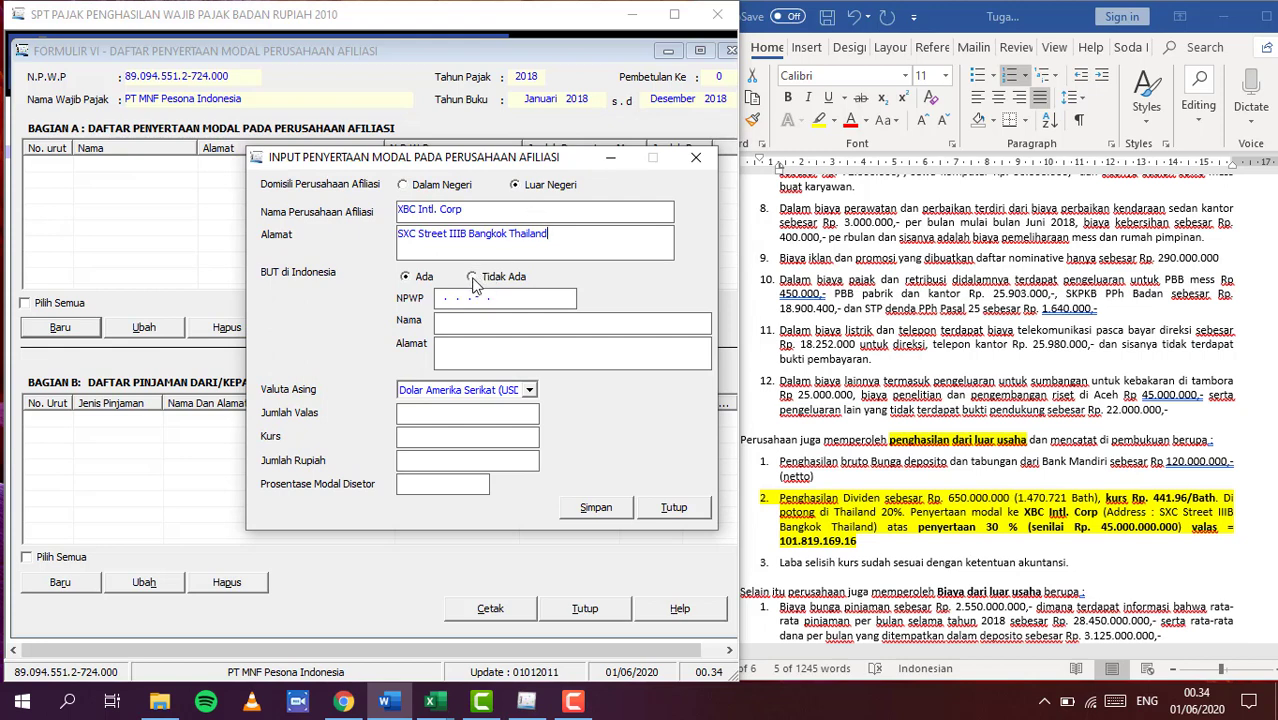
{"action": "left_click", "coordinate": [473, 278]}
{"action": "left_click", "coordinate": [528, 391]}
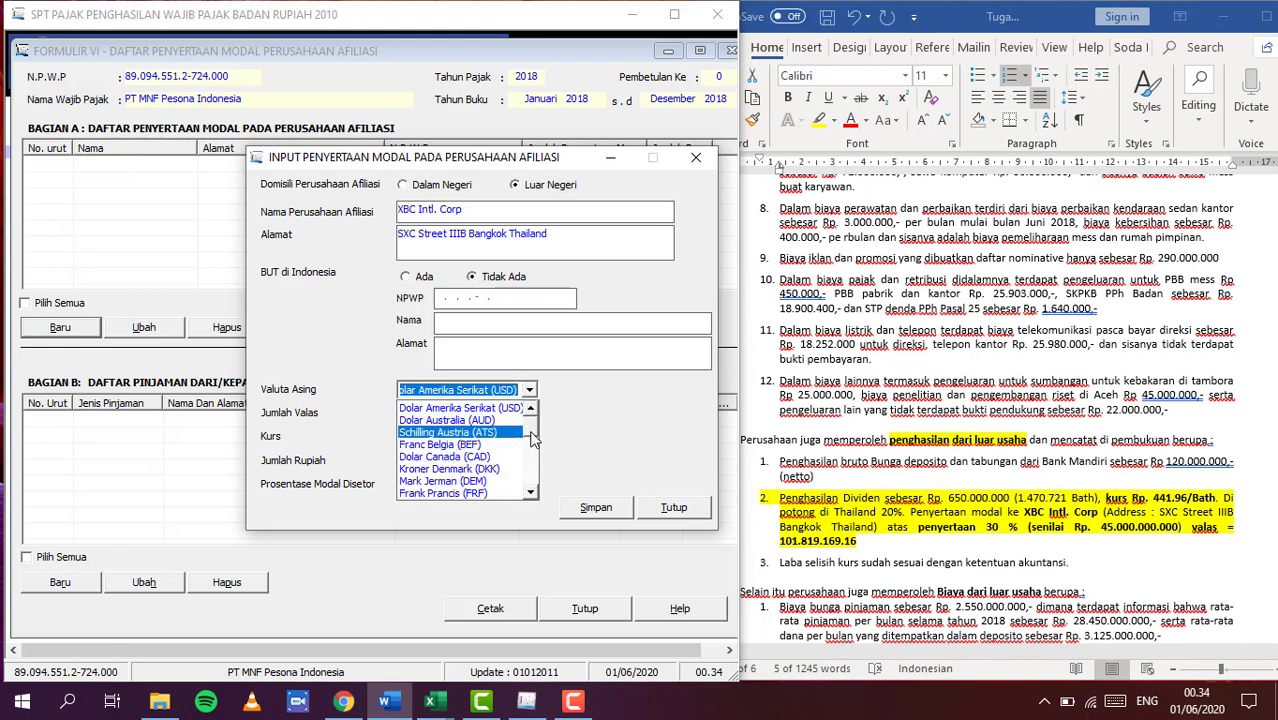
{"action": "left_click_drag", "start_coordinate": [531, 432], "coordinate": [530, 485]}
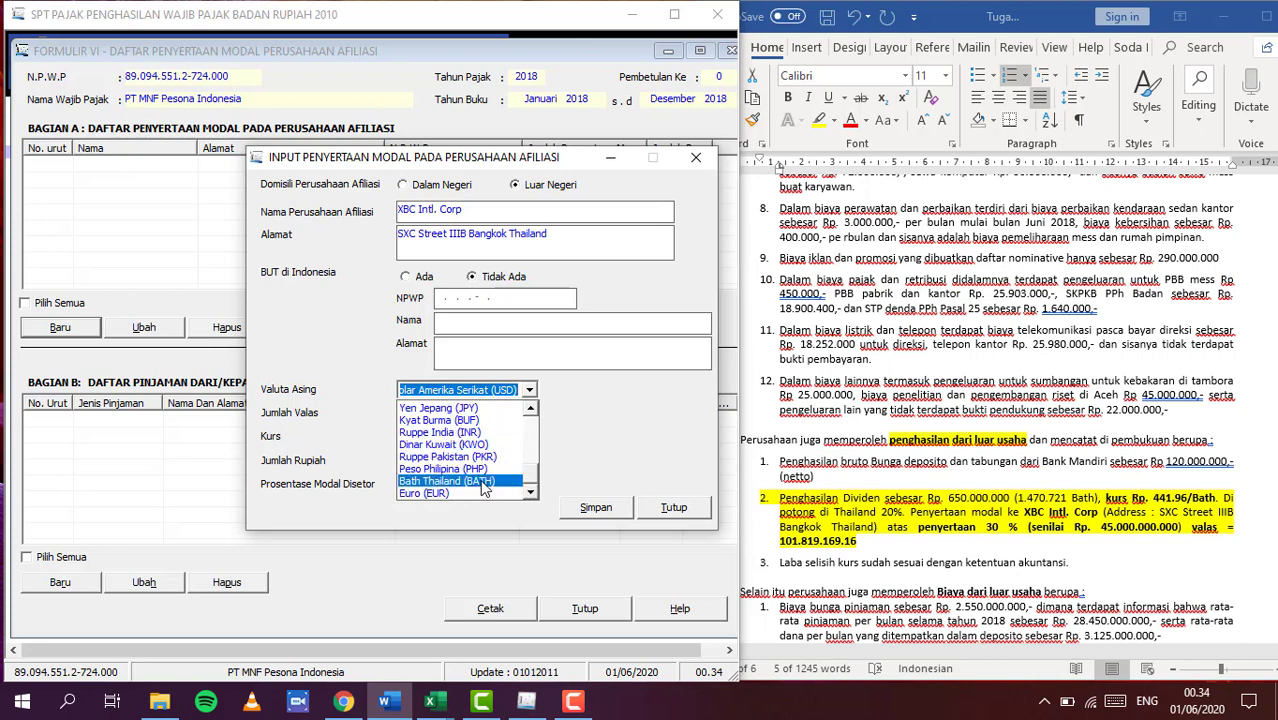
{"action": "left_click", "coordinate": [485, 482]}
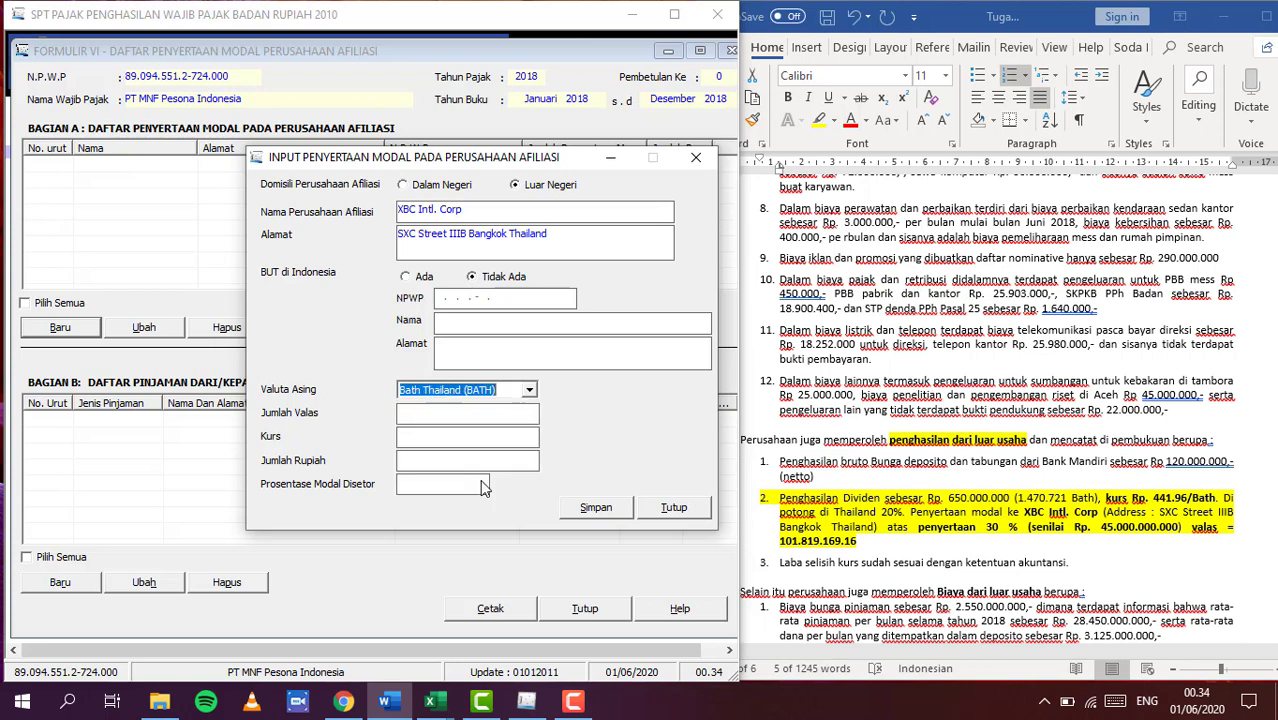
Enter 101819169,16 Baht at exchange rate 441,96 to compute the rupiah amount
{"action": "left_click", "coordinate": [445, 420]}
{"action": "type", "text": "101"}
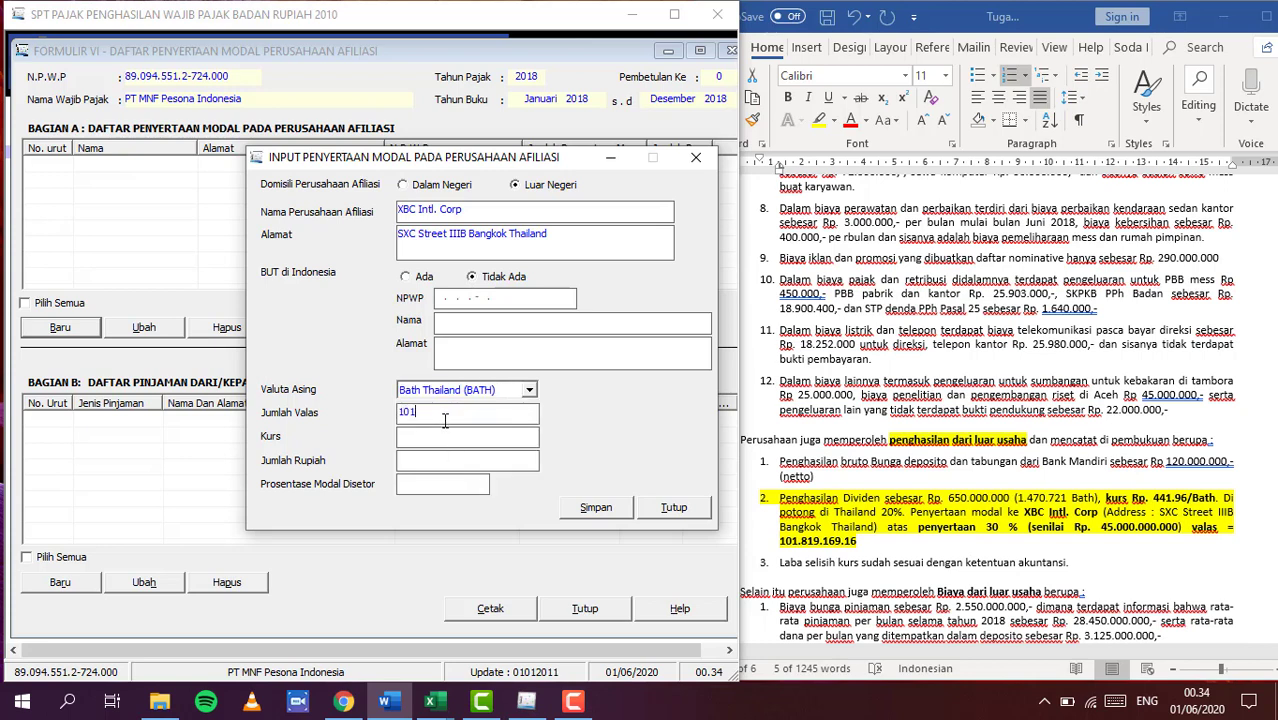
{"action": "type", "text": "819169,16"}
{"action": "key", "text": "Tab"}
{"action": "left_click", "coordinate": [422, 436]}
{"action": "key", "text": "BackSpace"}
{"action": "type", "text": "441"}
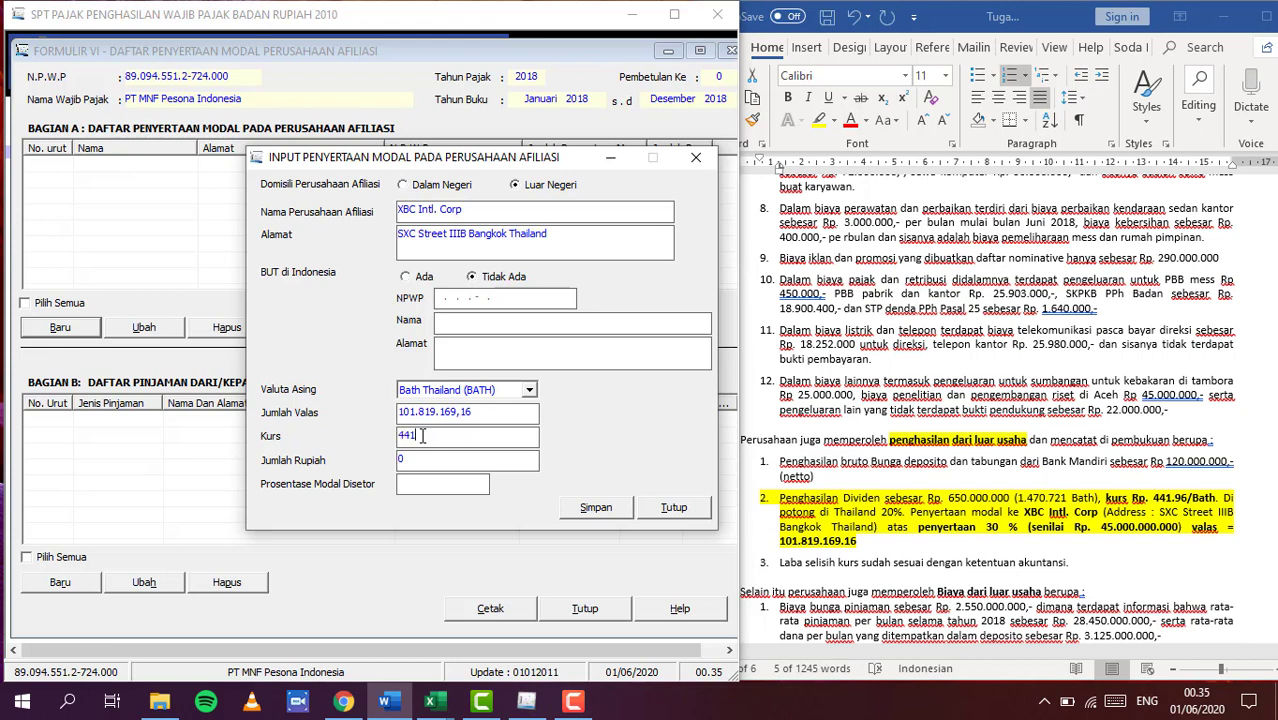
{"action": "type", "text": ",96"}
{"action": "left_click", "coordinate": [438, 460]}
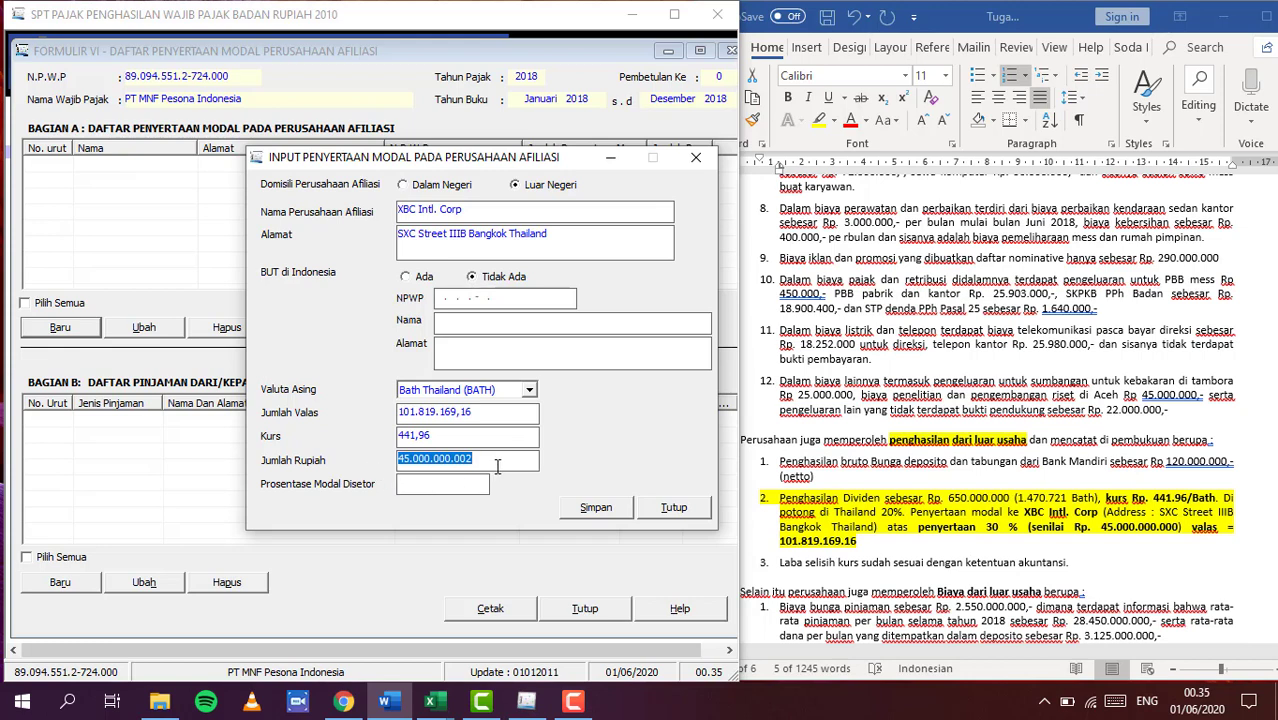
Set the paid-in share to 30% and save the entry without adding another
{"action": "left_click", "coordinate": [419, 488]}
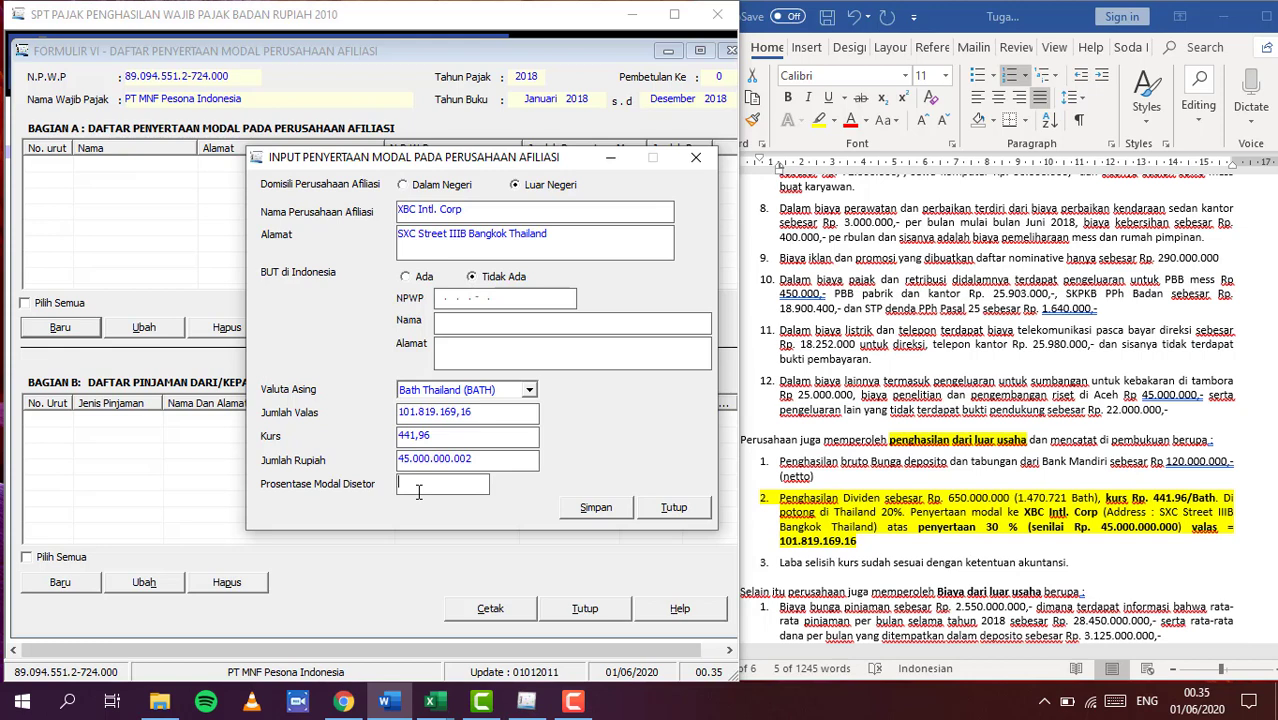
{"action": "type", "text": "30"}
{"action": "left_click", "coordinate": [494, 464]}
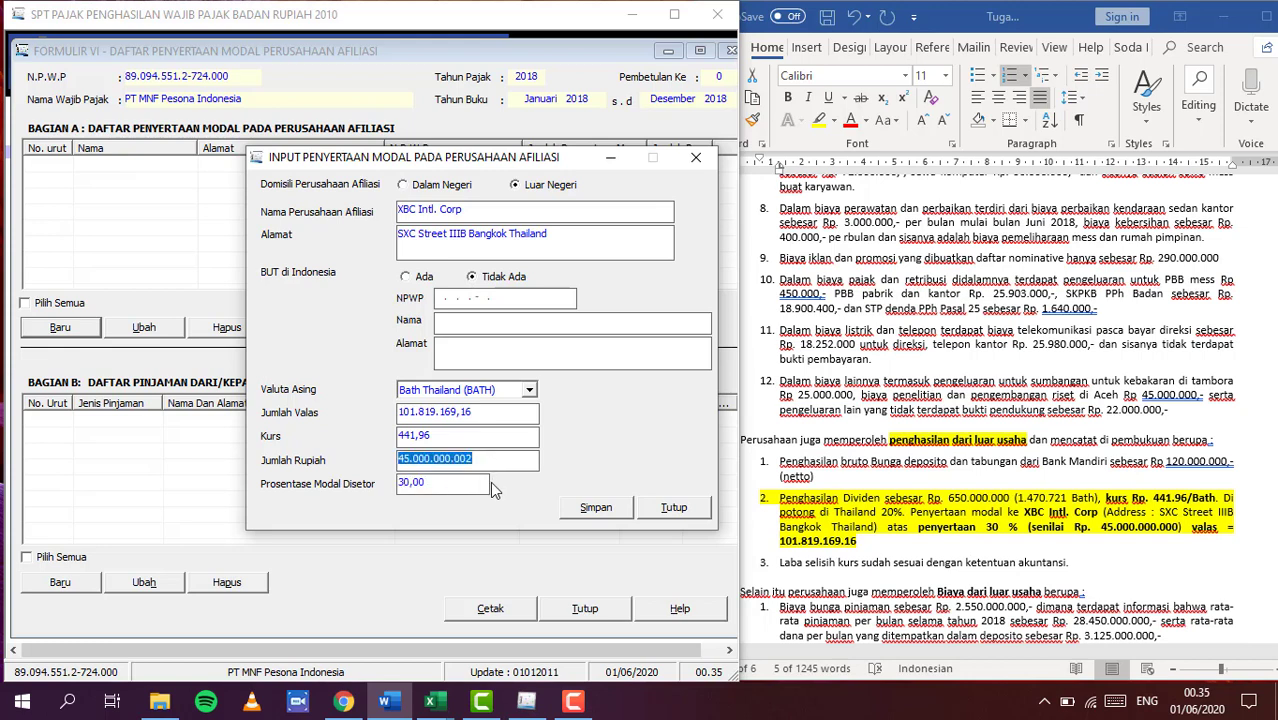
{"action": "left_click", "coordinate": [596, 511]}
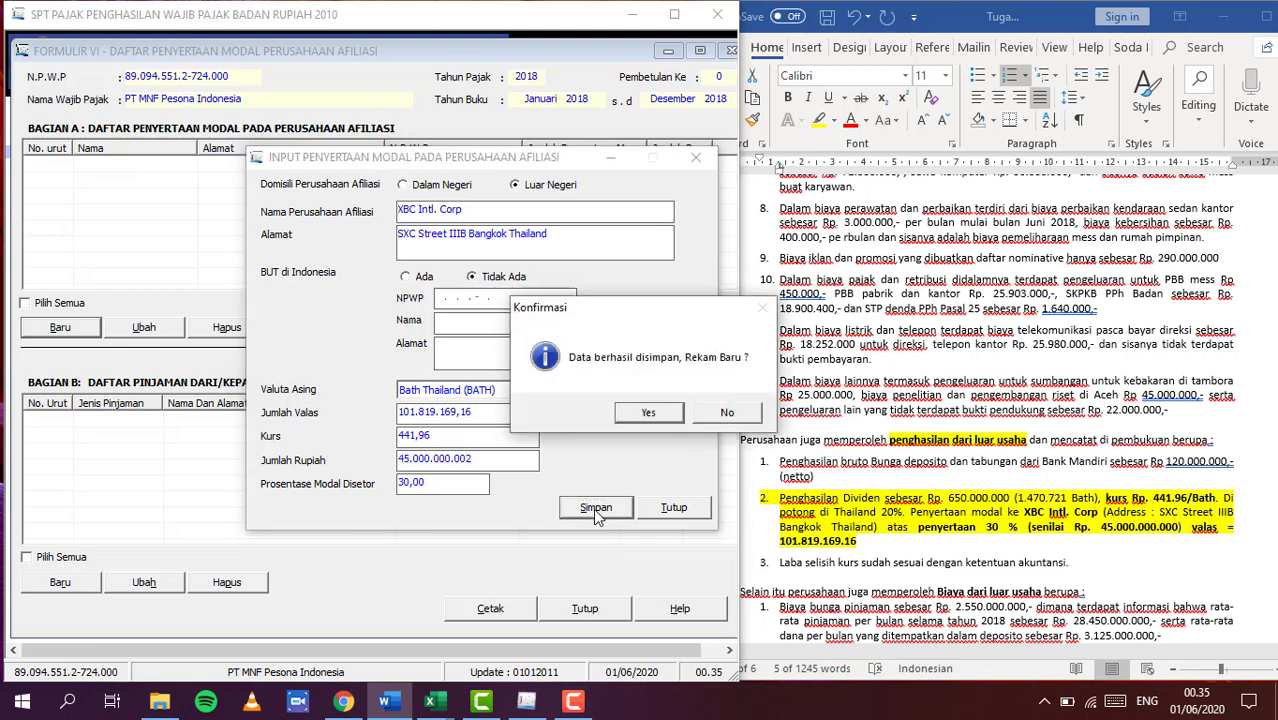
{"action": "left_click", "coordinate": [722, 412]}
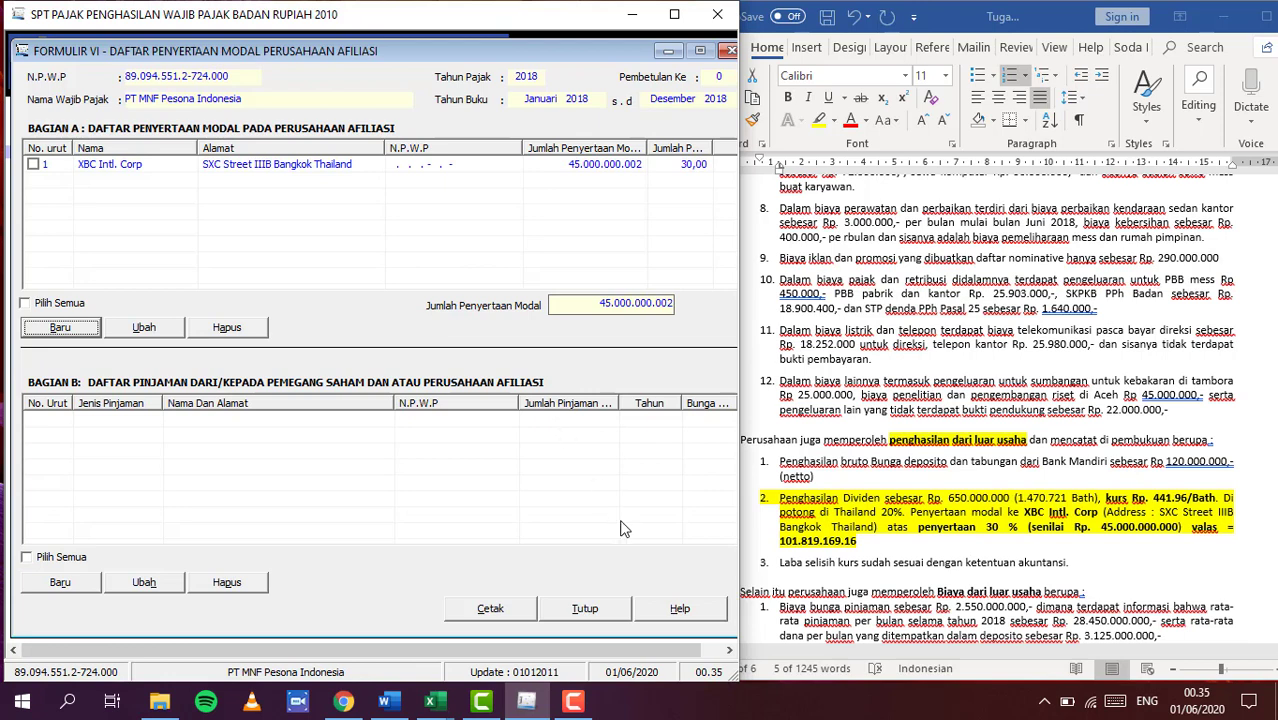
Close the 1771-VI form and open the 1771-II cost breakdown form
{"action": "left_click", "coordinate": [590, 608]}
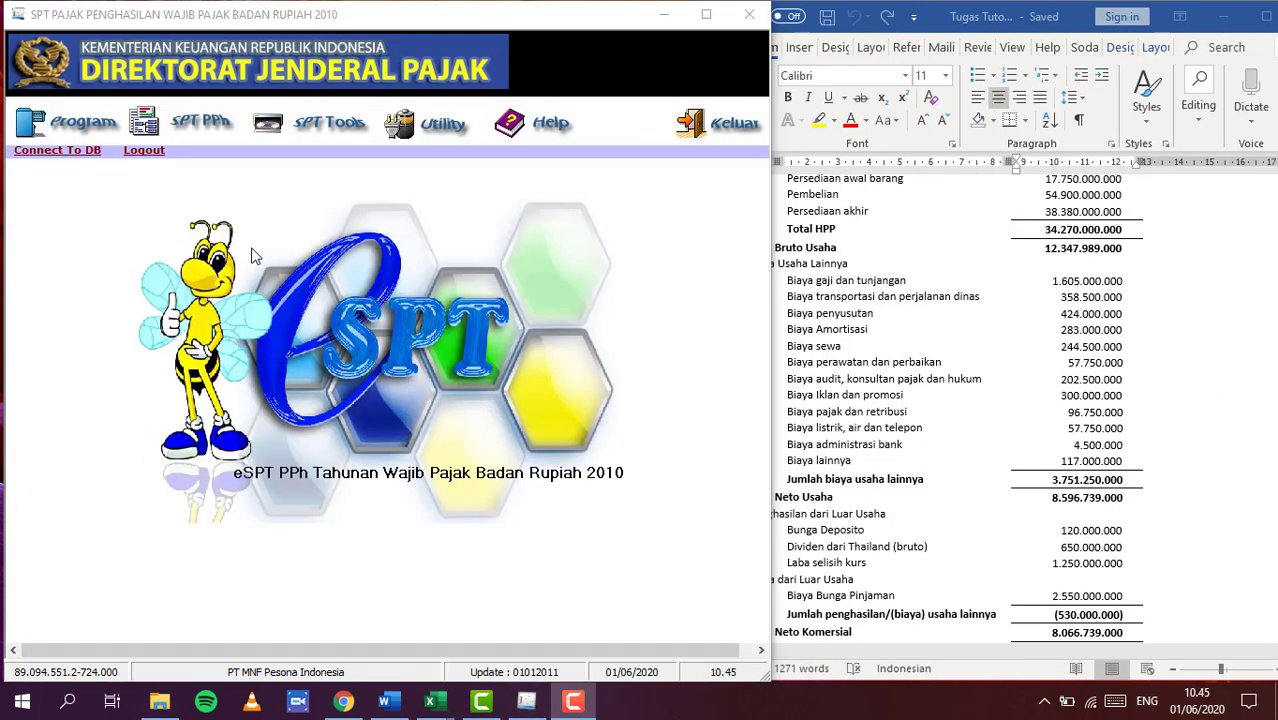
{"action": "left_click", "coordinate": [198, 130]}
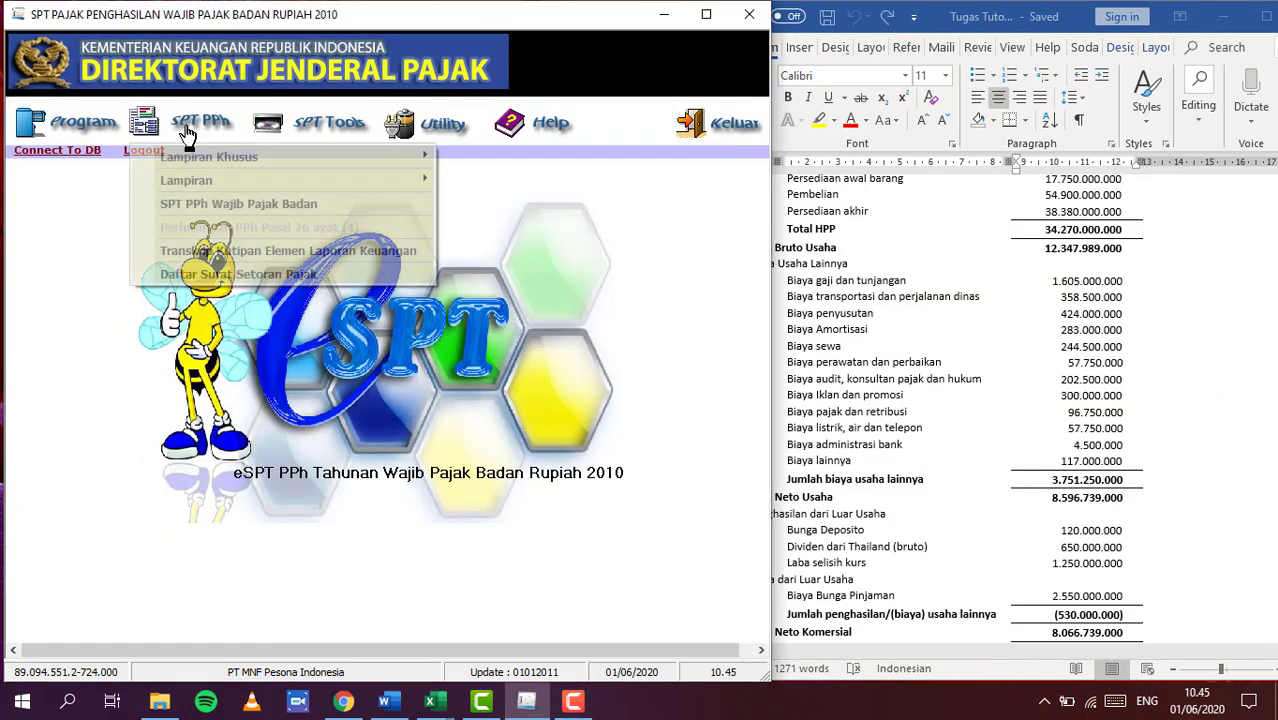
{"action": "mouse_move", "coordinate": [432, 178]}
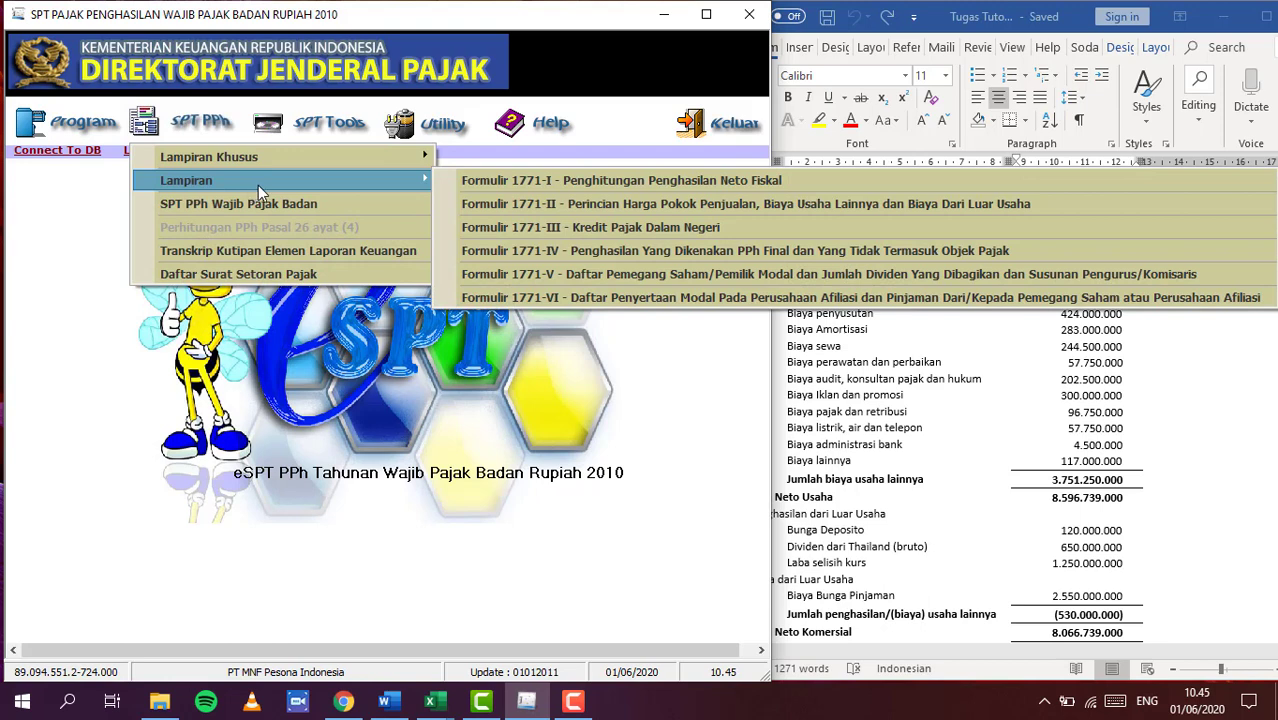
{"action": "left_click", "coordinate": [494, 208]}
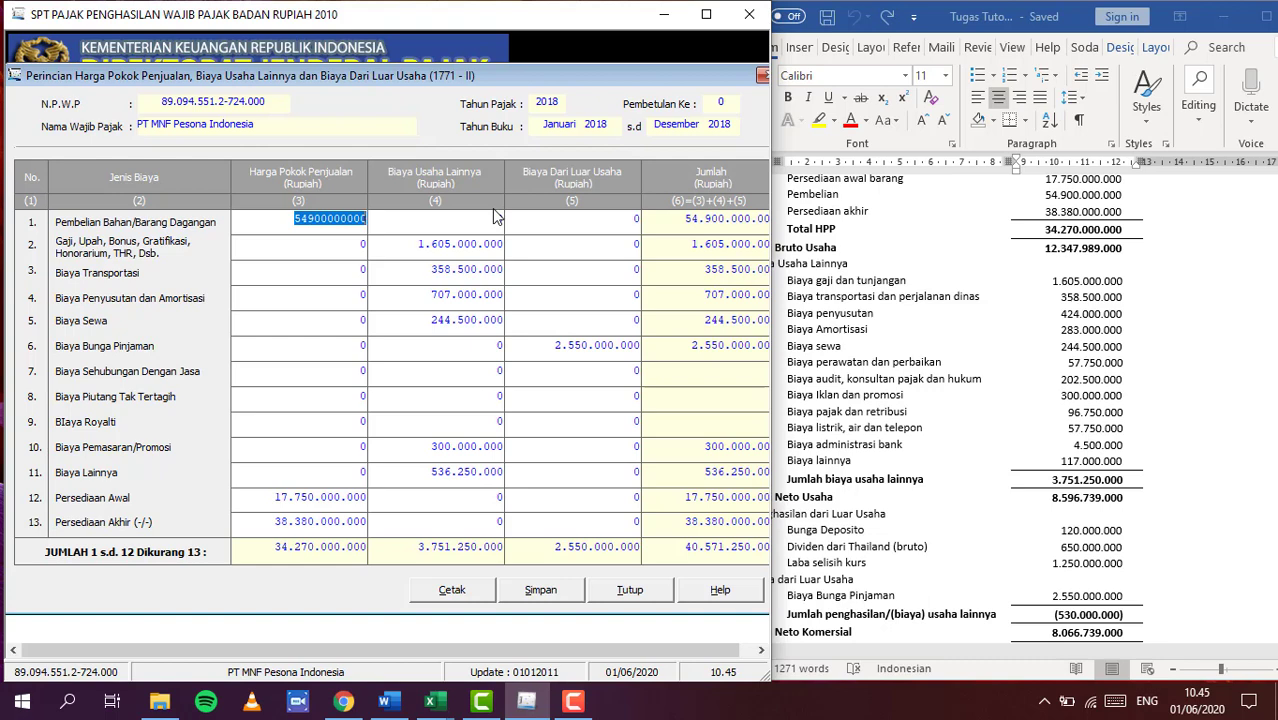
Check the Word report, then commit row 1's 54.900.000.000 purchases value
{"action": "left_click", "coordinate": [945, 323]}
{"action": "scroll", "coordinate": [945, 323], "scroll_direction": "up", "scroll_amount": 4}
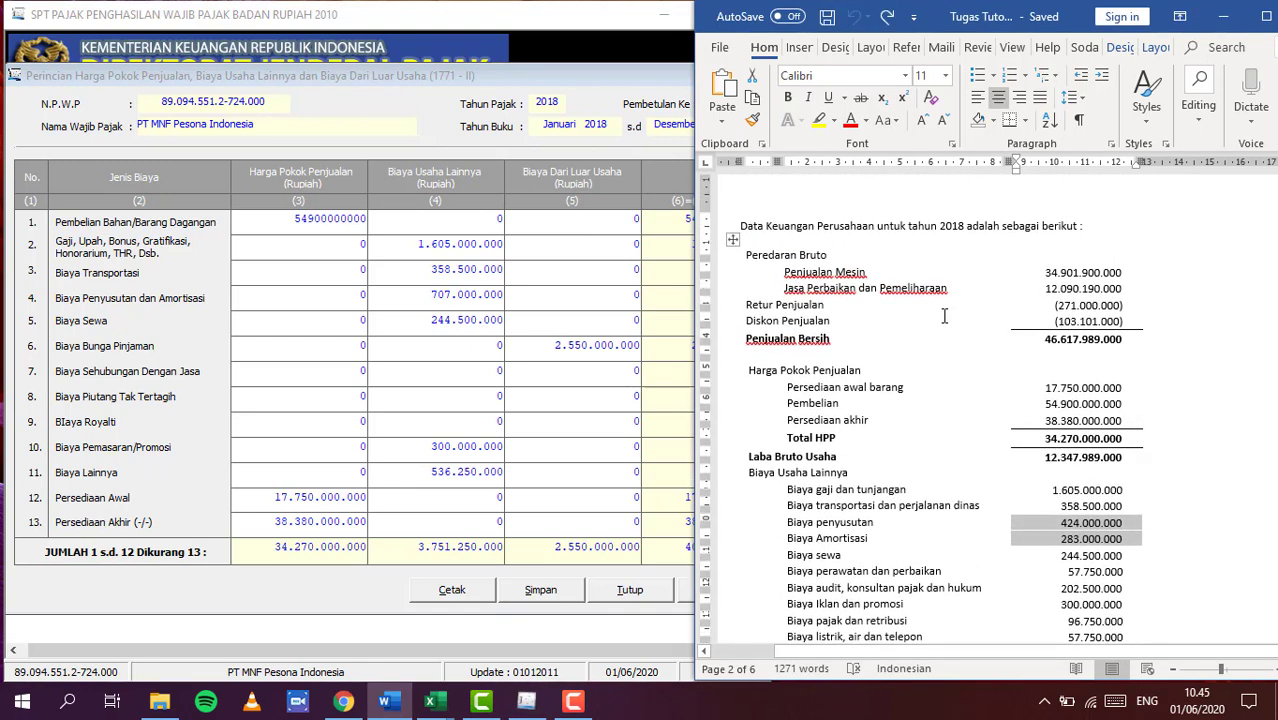
{"action": "scroll", "coordinate": [945, 316], "scroll_direction": "down", "scroll_amount": 1}
{"action": "left_click", "coordinate": [285, 392]}
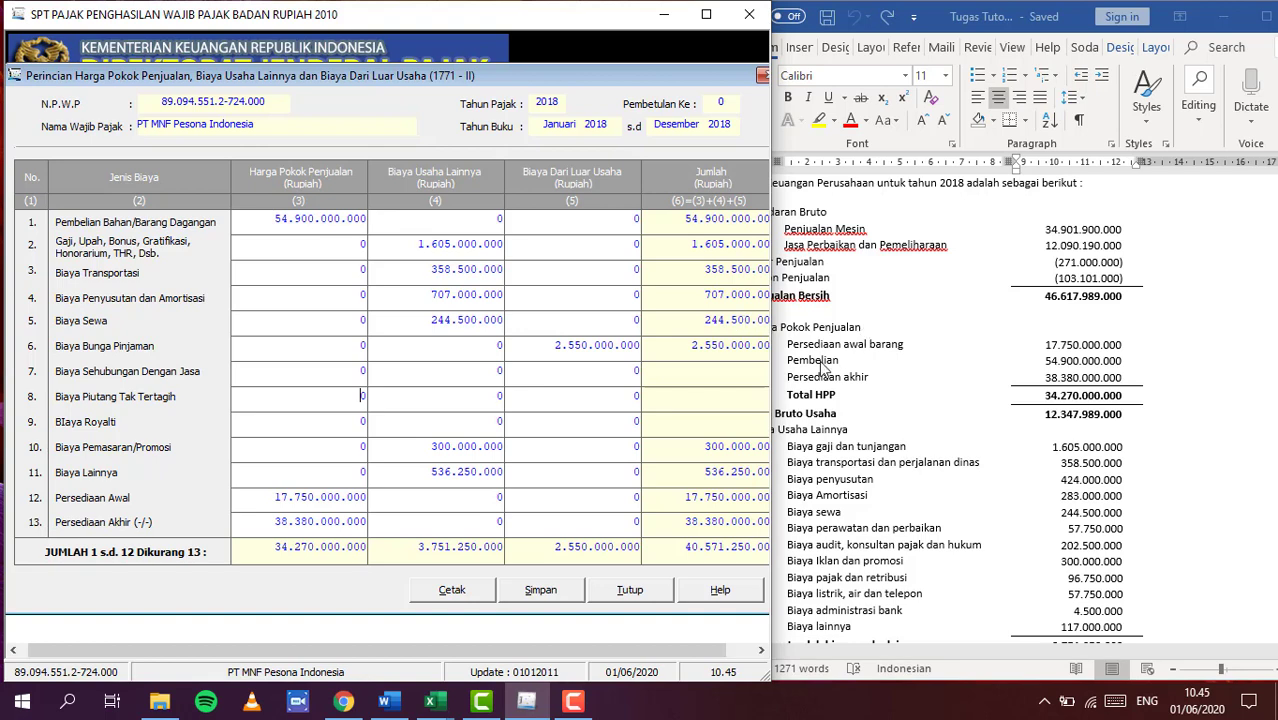
Scroll the Word income statement through the Biaya Usaha Lainnya cost lines
{"action": "left_click", "coordinate": [822, 368]}
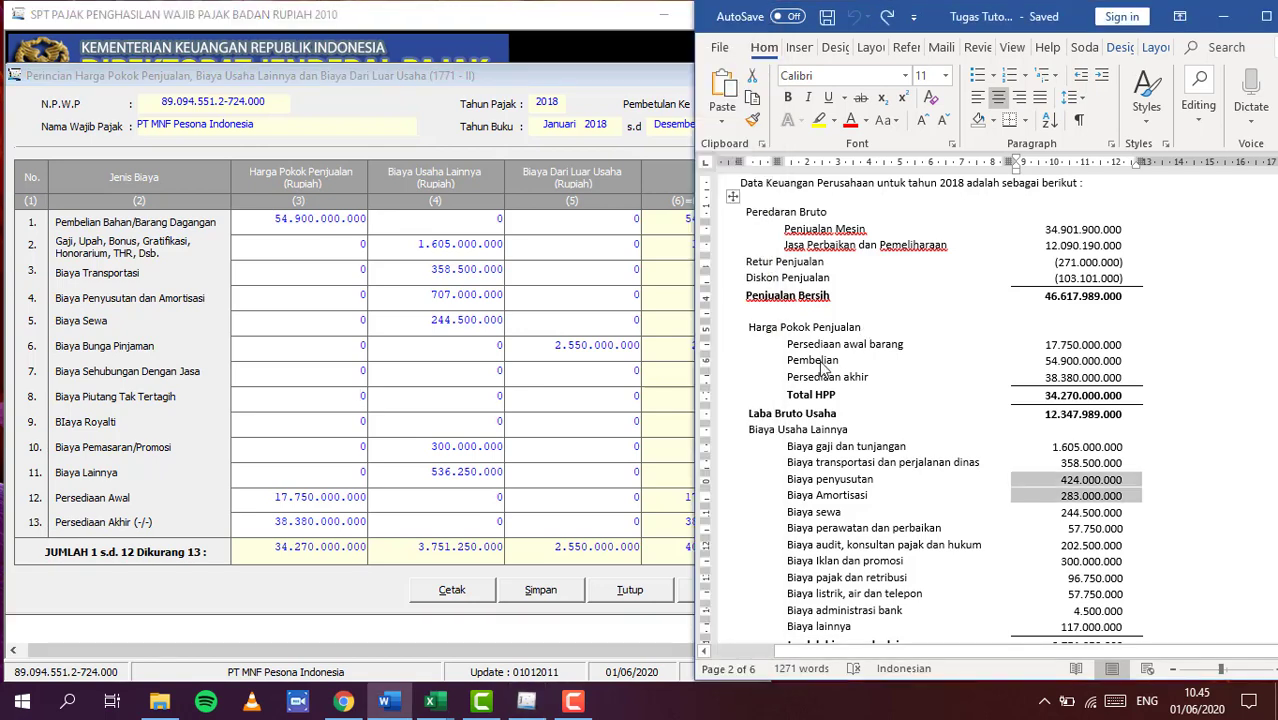
{"action": "scroll", "coordinate": [822, 368], "scroll_direction": "down", "scroll_amount": 1}
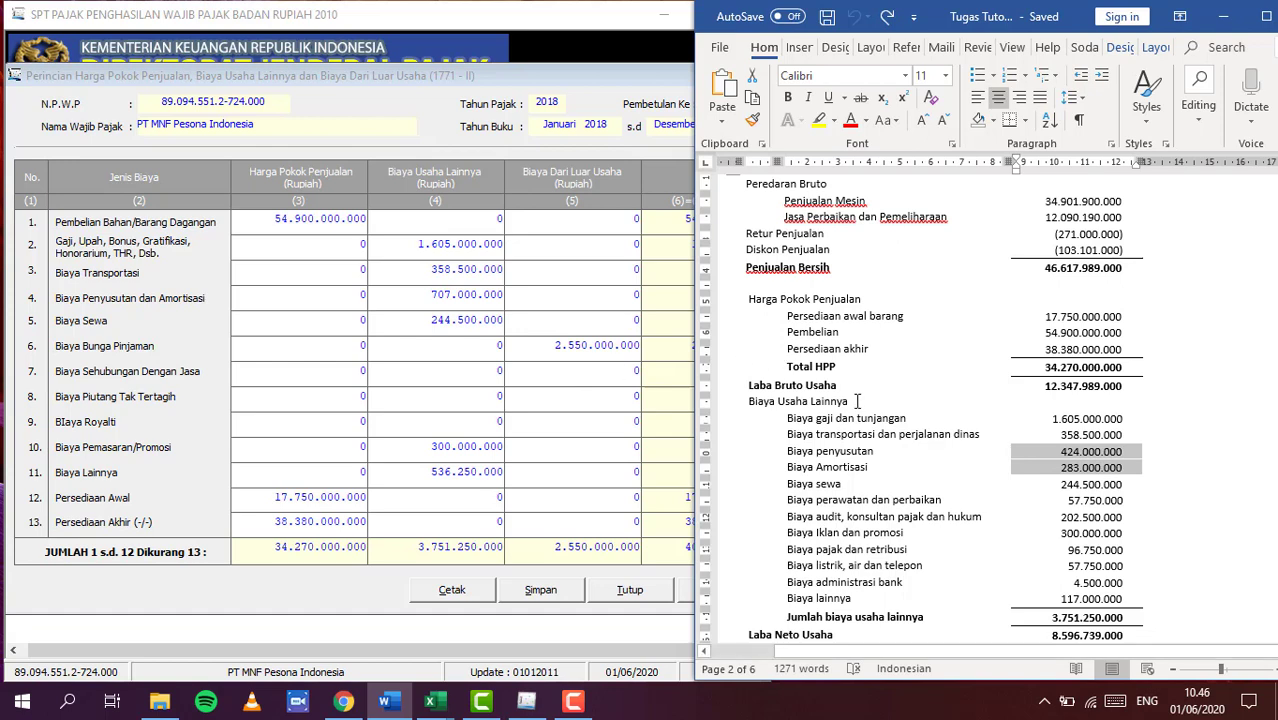
{"action": "scroll", "coordinate": [857, 401], "scroll_direction": "down", "scroll_amount": 2}
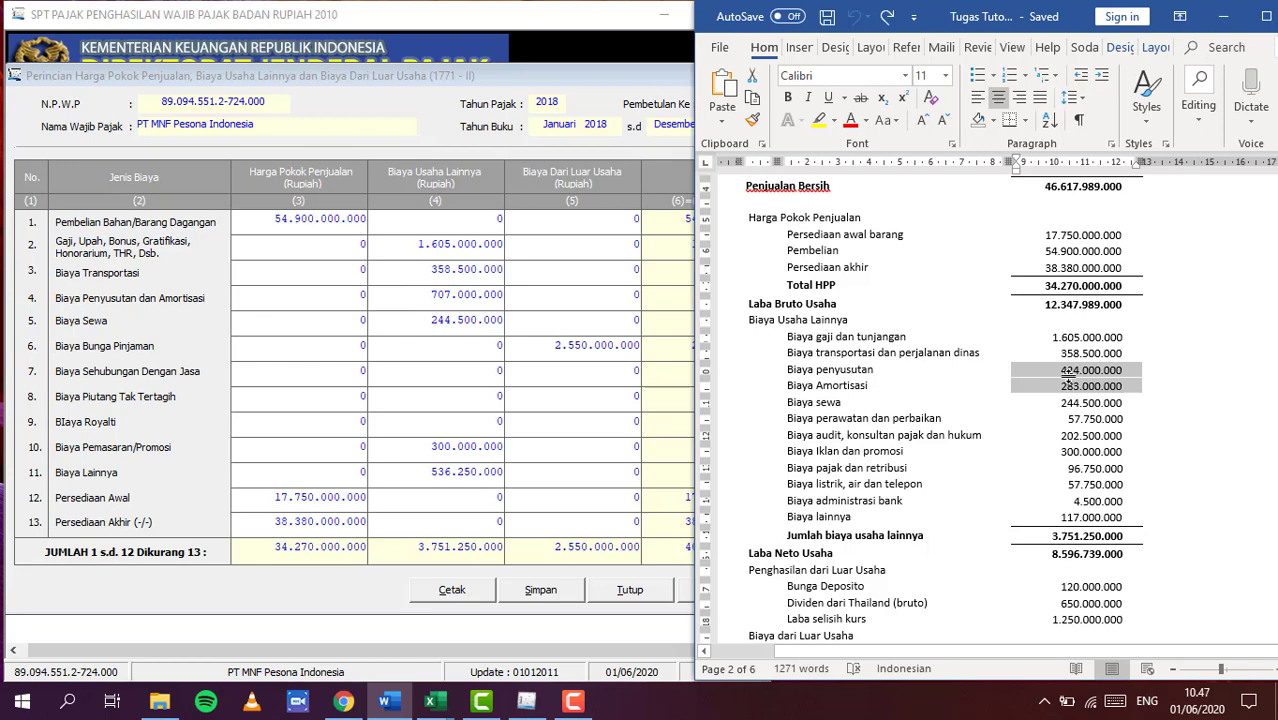
Highlight depreciation and amortisation amounts yellow, and repair, audit, tax, utility, bank, other amounts green
{"action": "left_click_drag", "start_coordinate": [1066, 375], "coordinate": [1140, 387]}
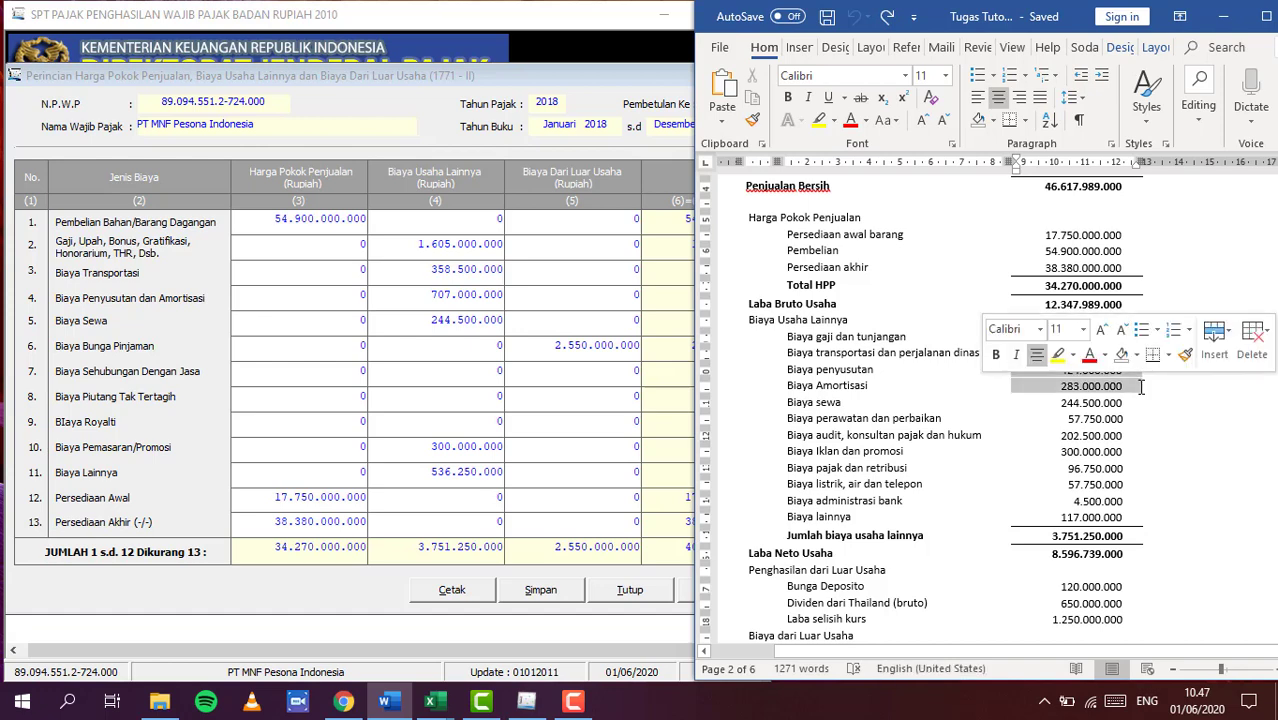
{"action": "left_click", "coordinate": [819, 120]}
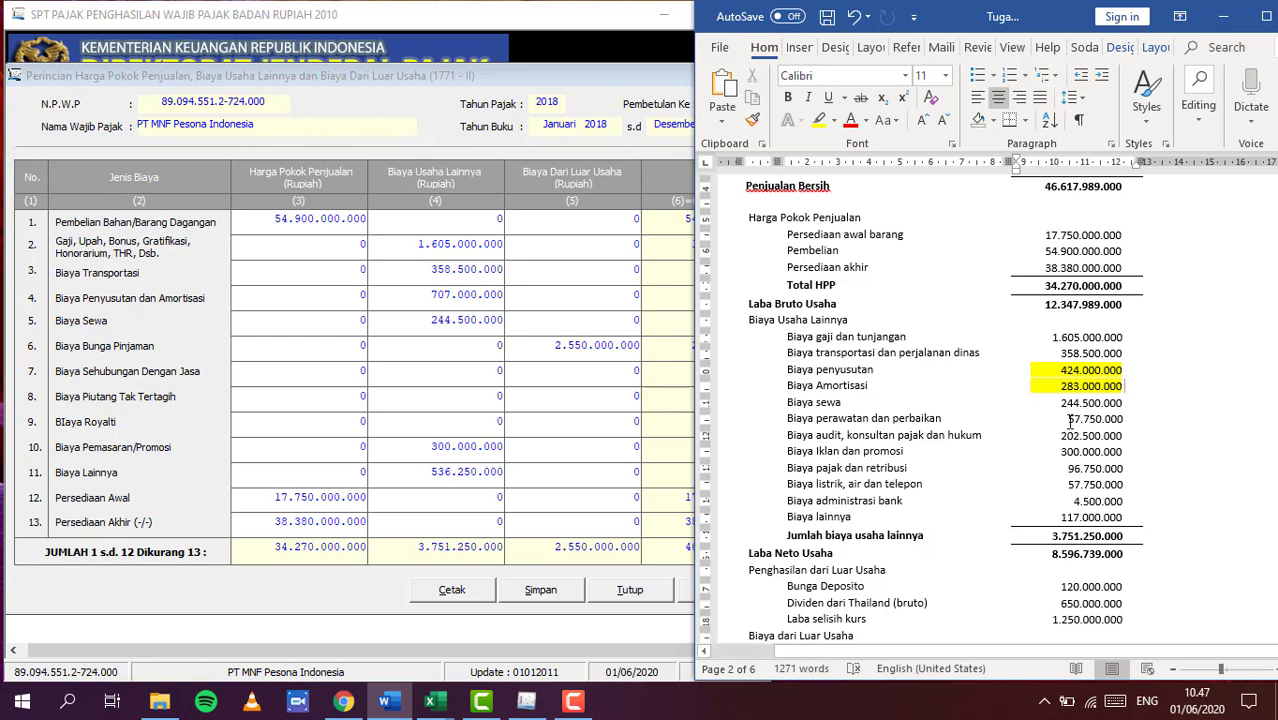
{"action": "left_click_drag", "start_coordinate": [1069, 420], "coordinate": [1098, 437]}
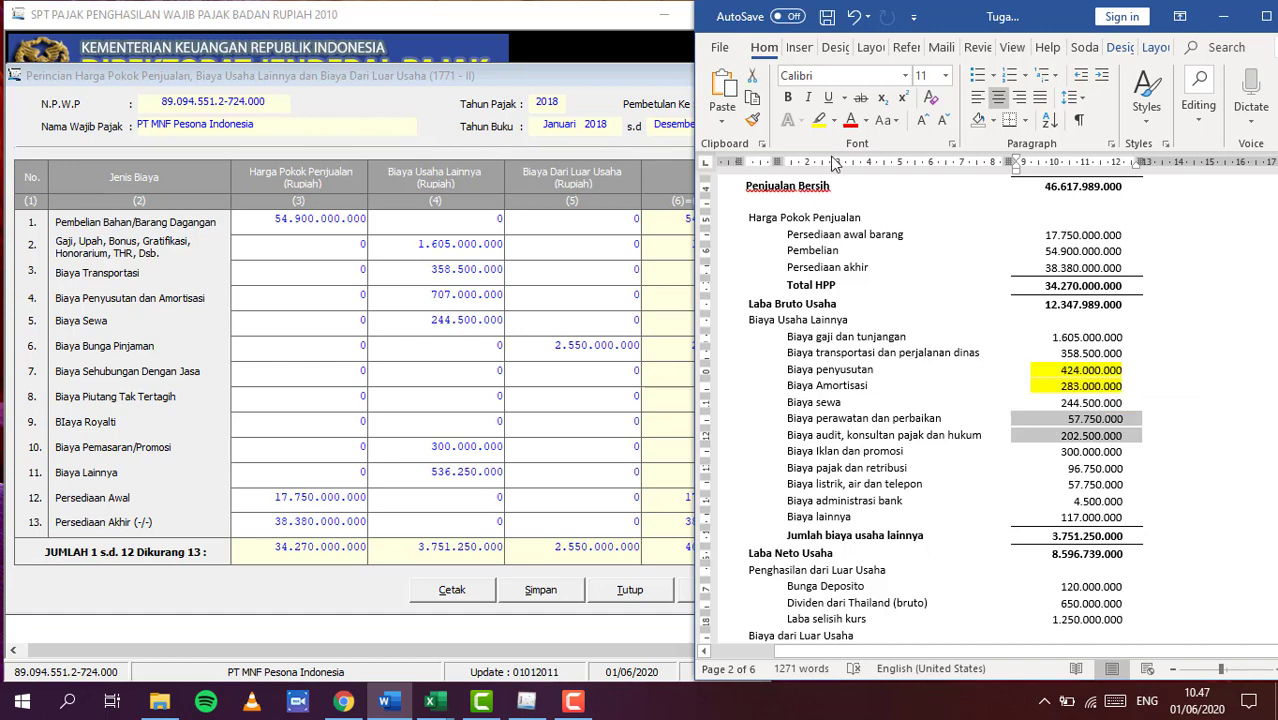
{"action": "left_click", "coordinate": [835, 120]}
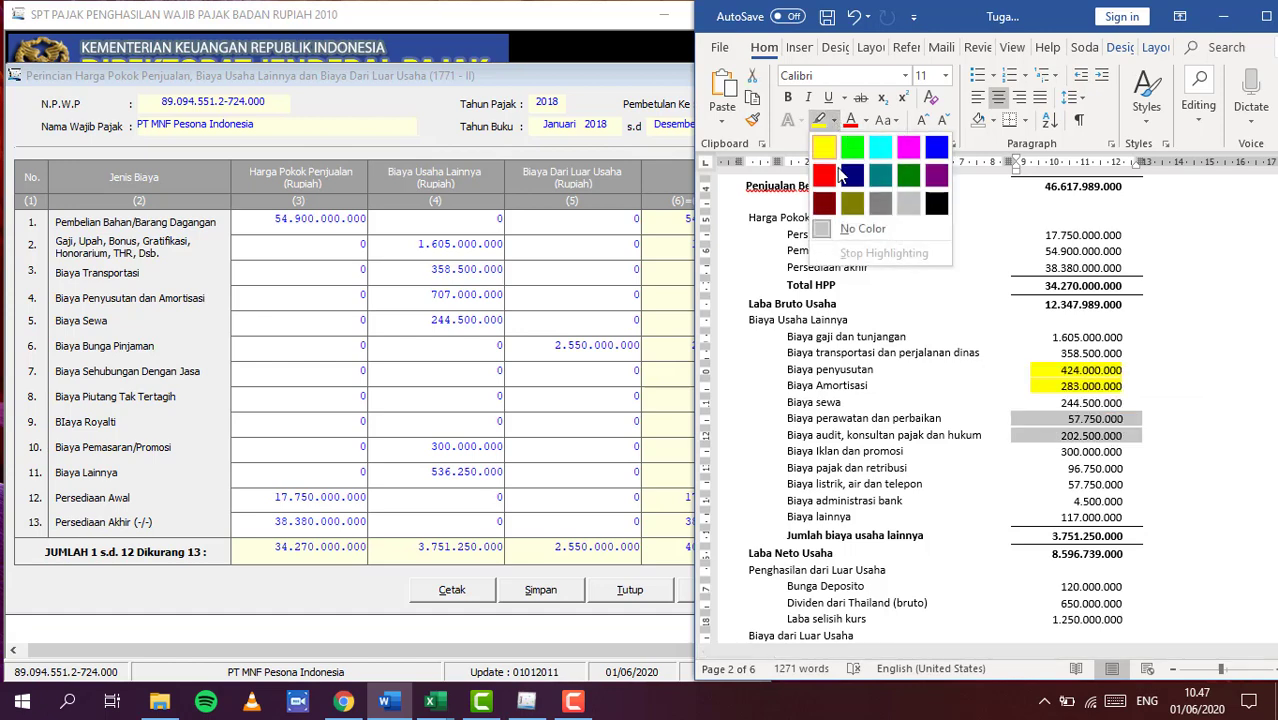
{"action": "left_click", "coordinate": [852, 147]}
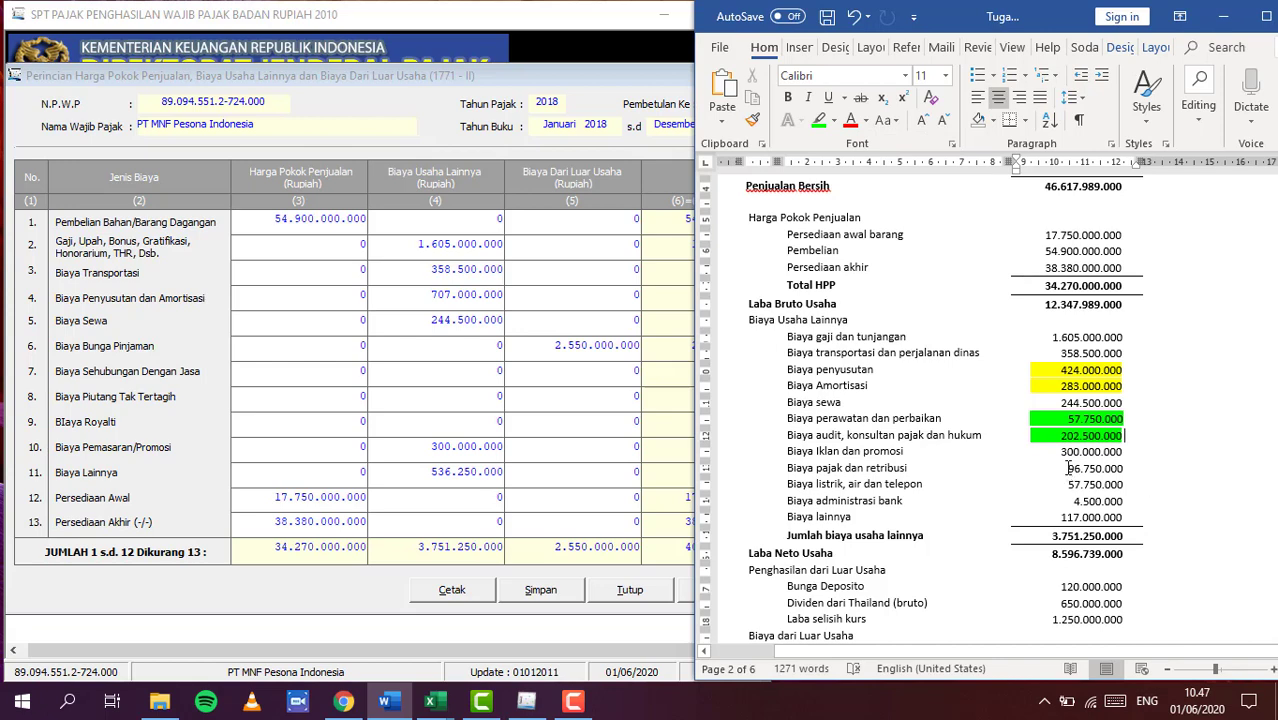
{"action": "left_click_drag", "start_coordinate": [1078, 470], "coordinate": [1080, 518]}
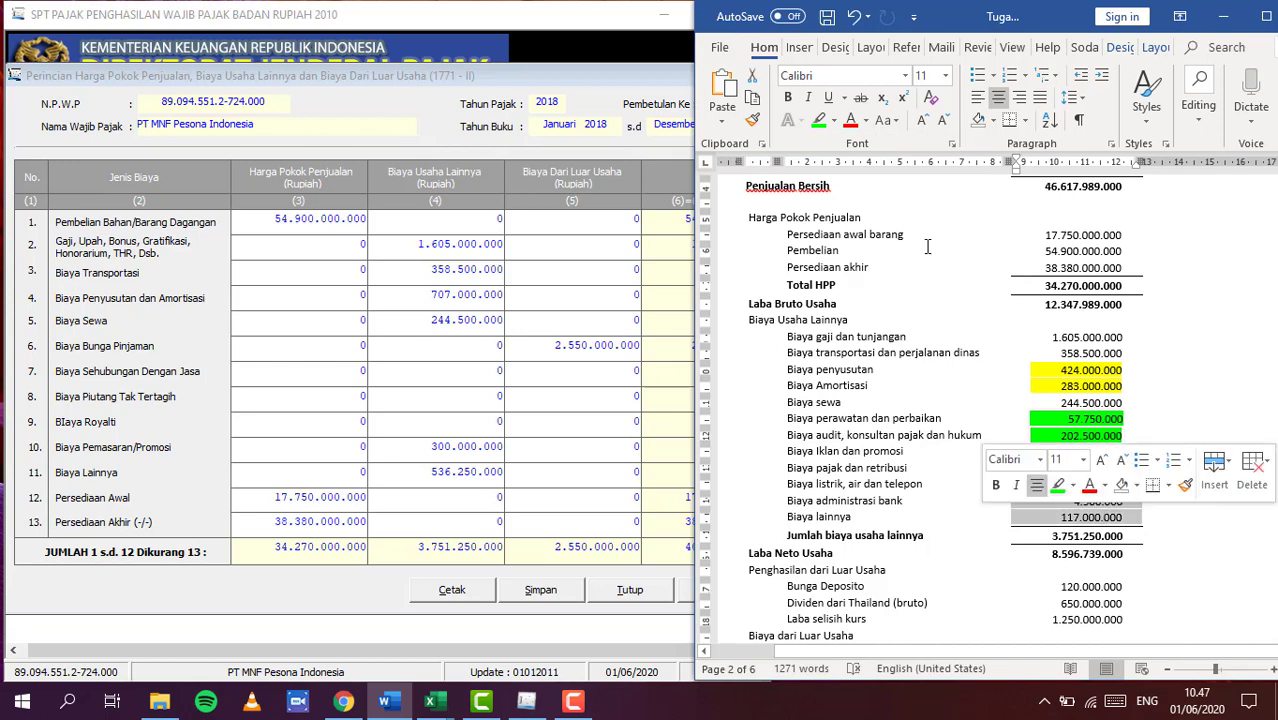
{"action": "left_click", "coordinate": [817, 121]}
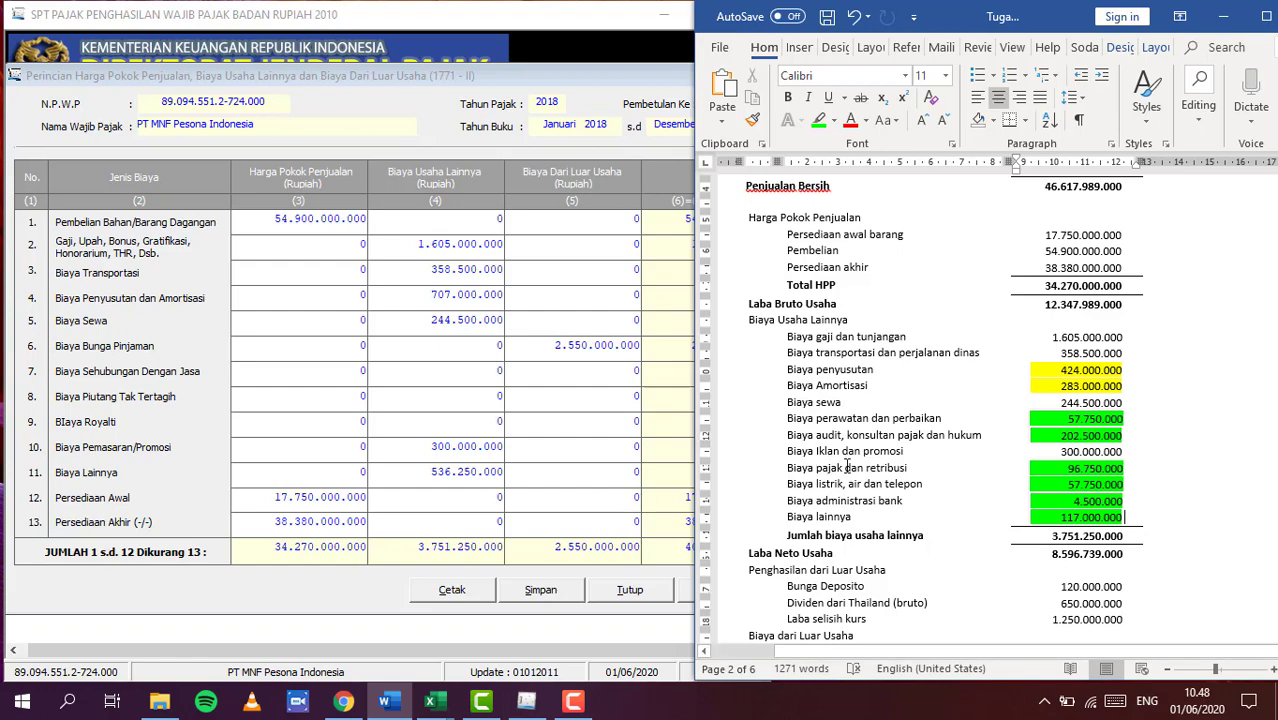
Highlight the Biaya dari Luar Usaha heading yellow and go back to the 1771-II form
{"action": "scroll", "coordinate": [847, 467], "scroll_direction": "down", "scroll_amount": 1}
{"action": "scroll", "coordinate": [847, 467], "scroll_direction": "down", "scroll_amount": 3}
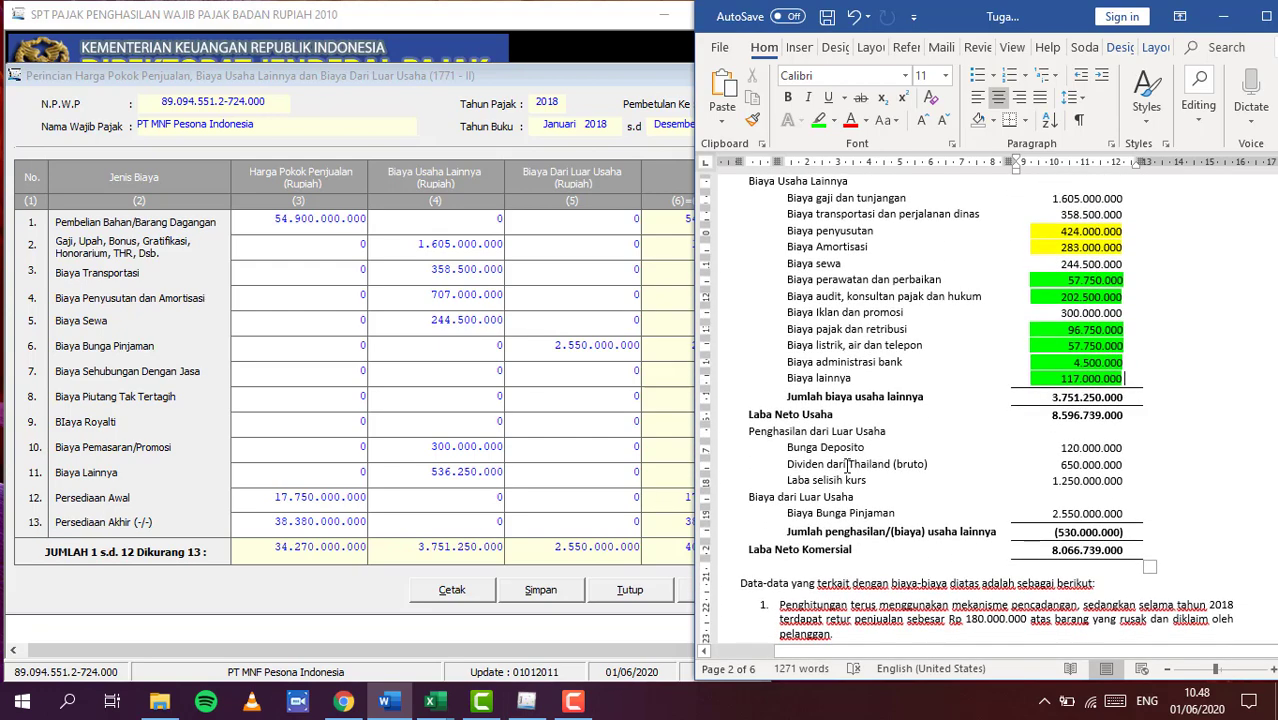
{"action": "scroll", "coordinate": [847, 467], "scroll_direction": "down", "scroll_amount": 1}
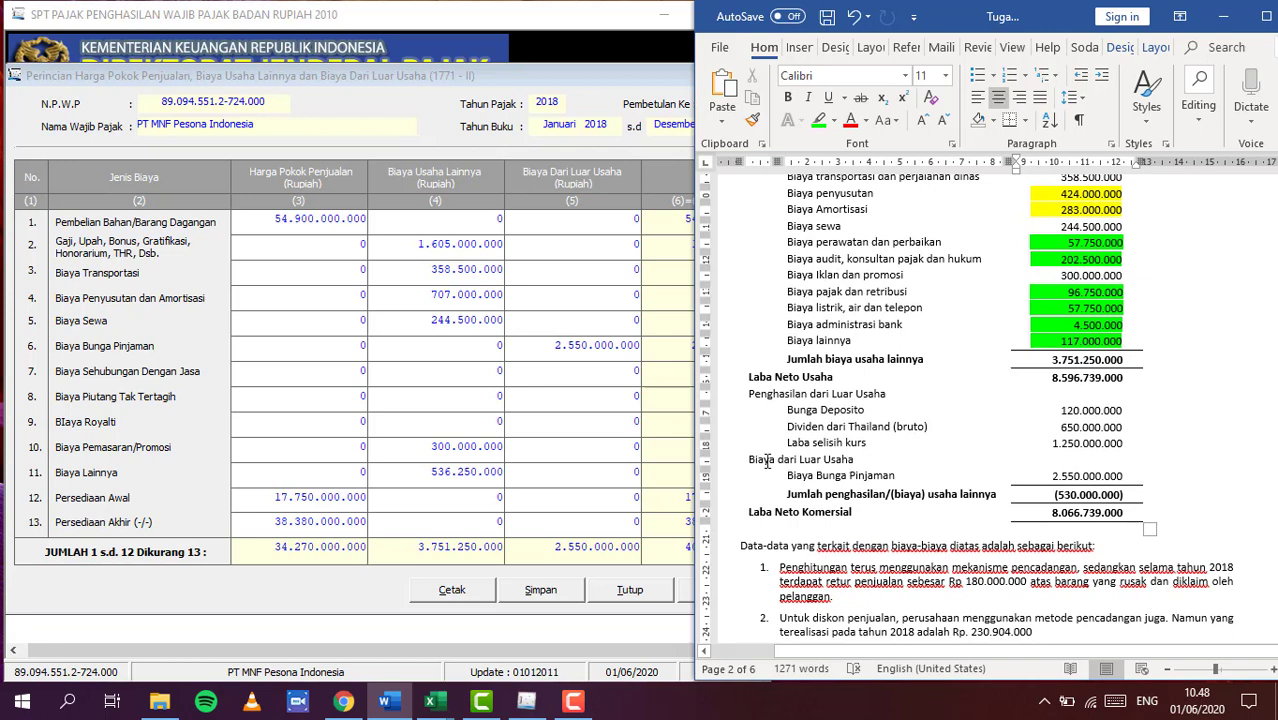
{"action": "left_click_drag", "start_coordinate": [748, 460], "coordinate": [835, 458]}
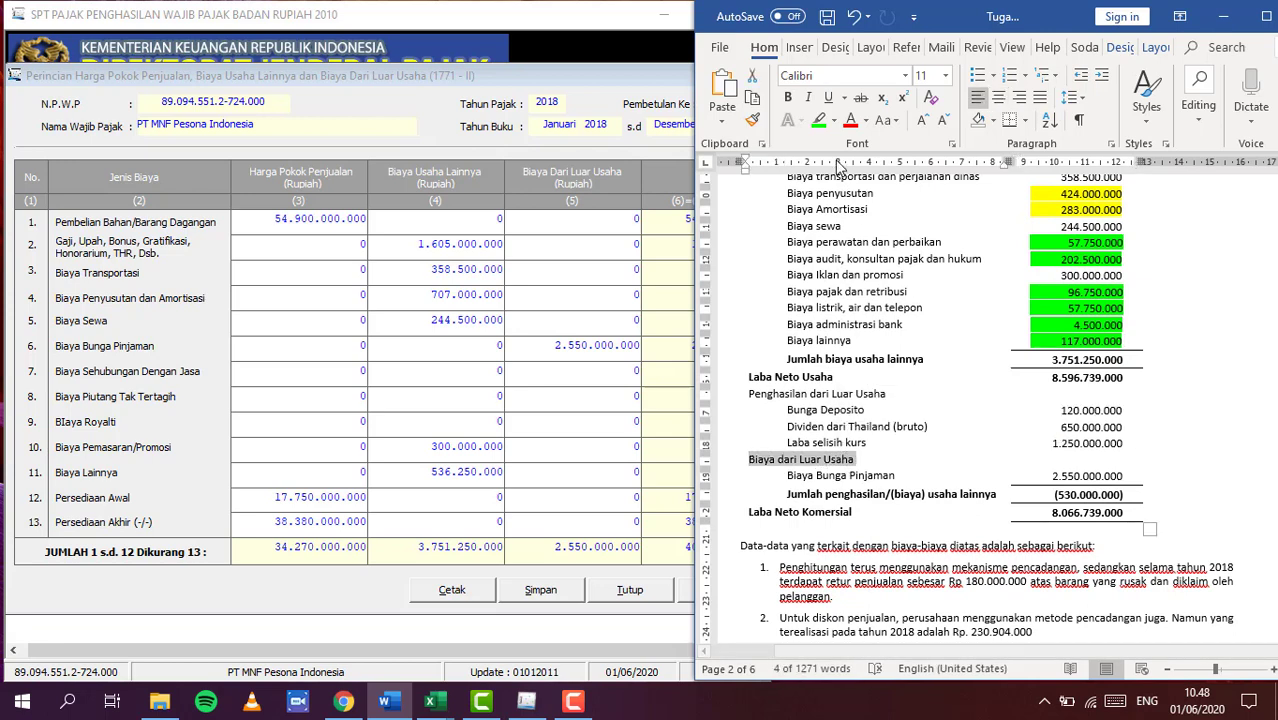
{"action": "left_click", "coordinate": [838, 120]}
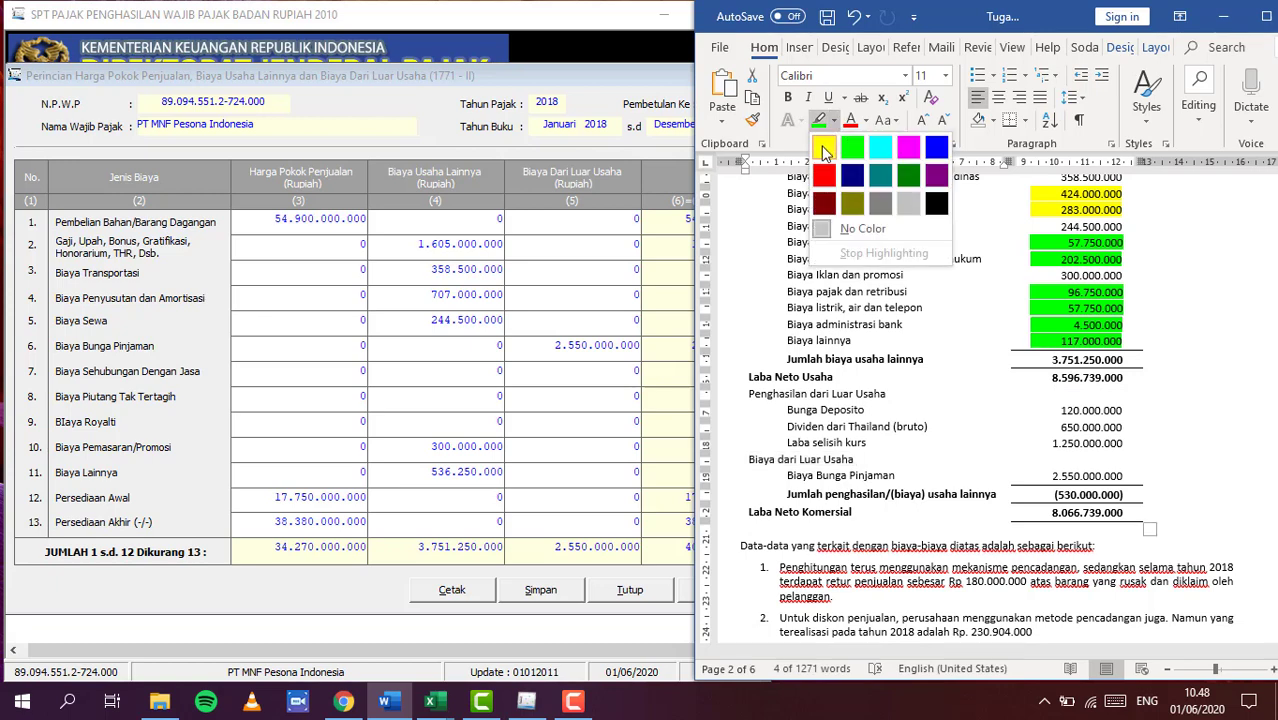
{"action": "left_click", "coordinate": [823, 147]}
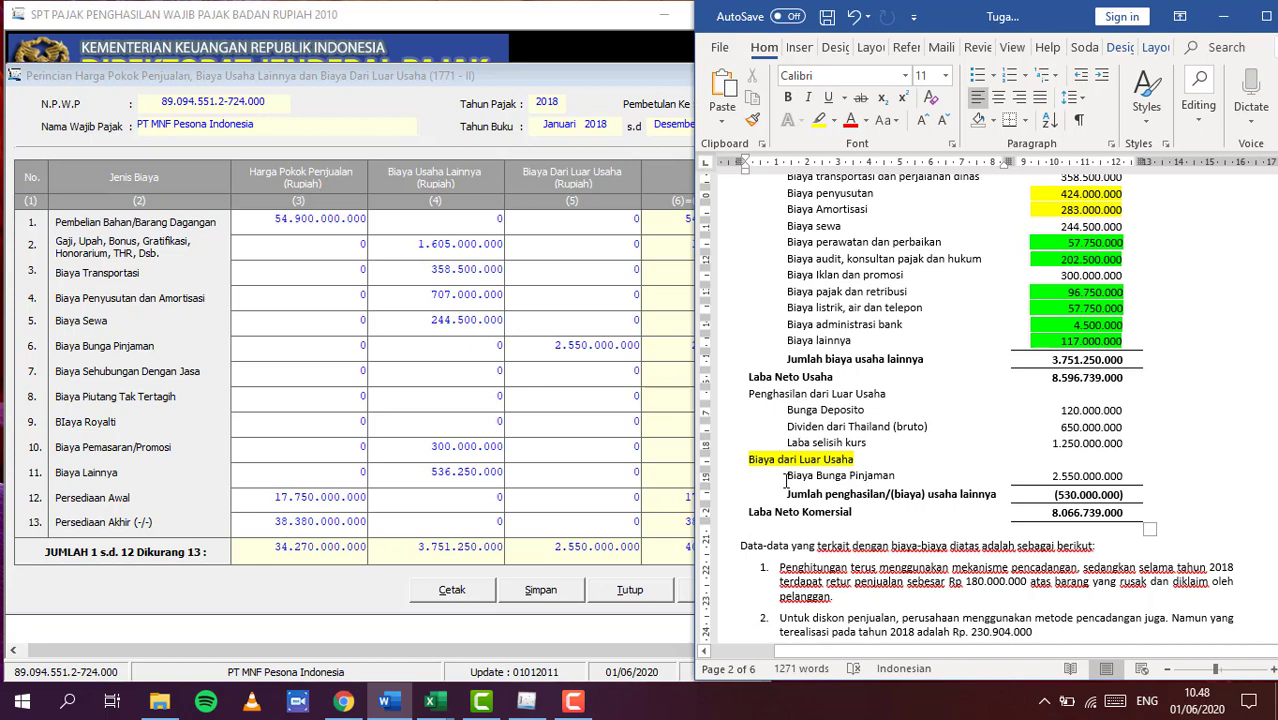
{"action": "left_click", "coordinate": [596, 371]}
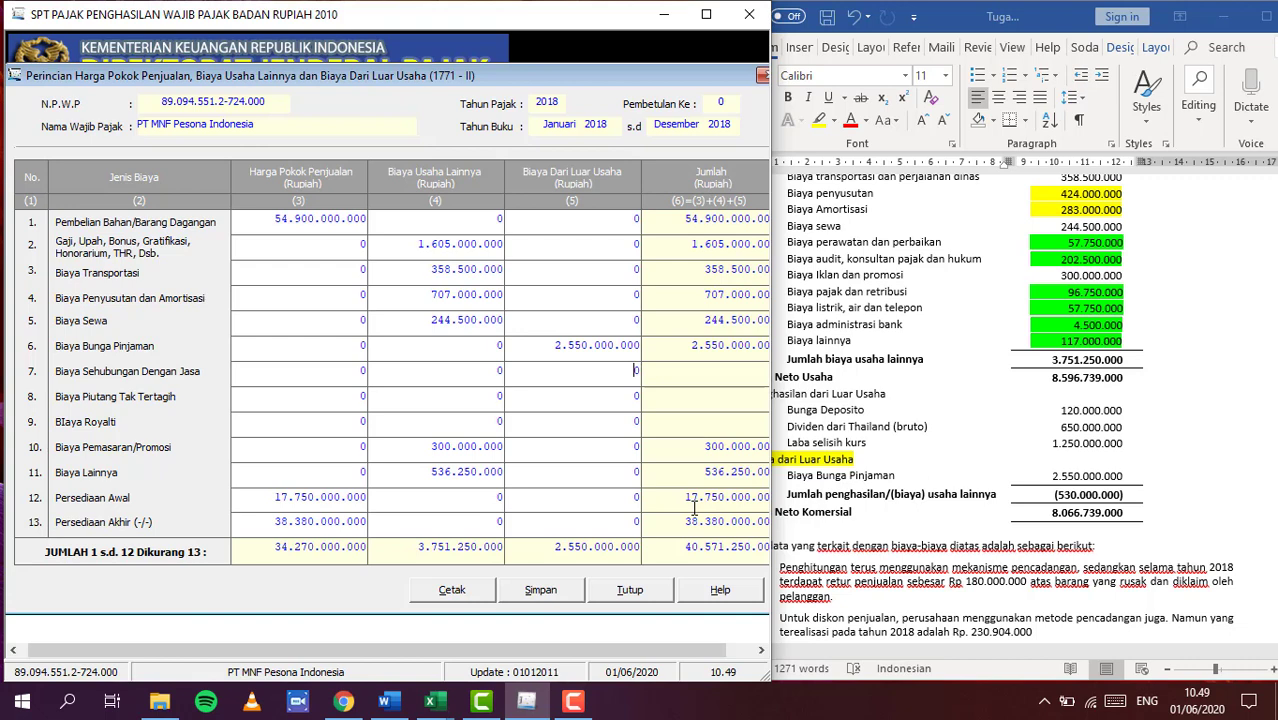
Save the 1771-II breakdown, overriding the depreciation warning, then close the form
{"action": "left_click", "coordinate": [540, 594]}
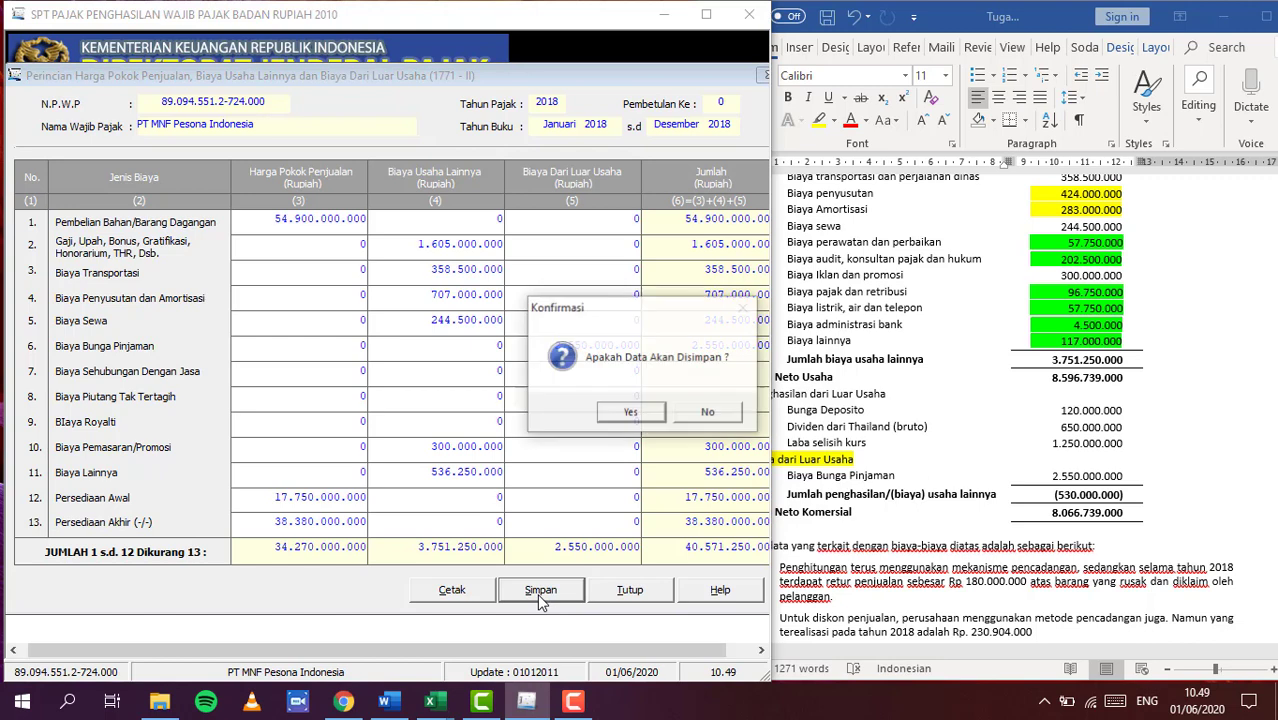
{"action": "left_click", "coordinate": [630, 413]}
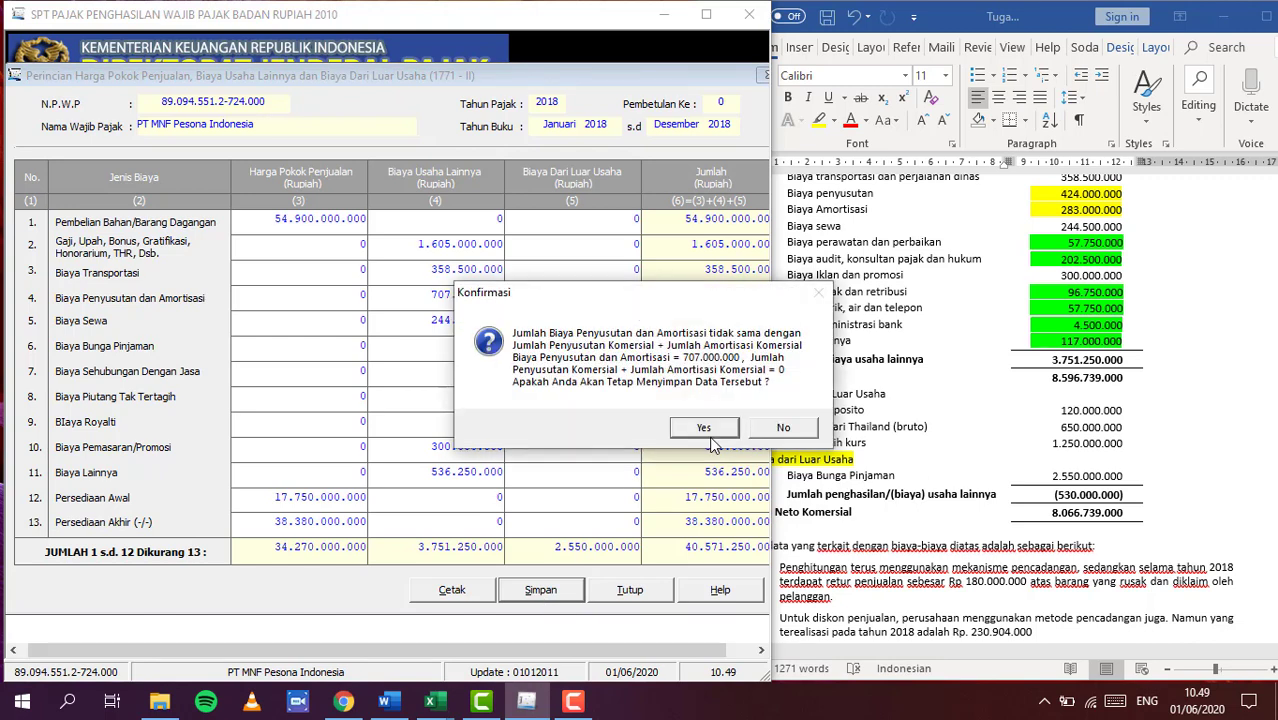
{"action": "left_click", "coordinate": [706, 430]}
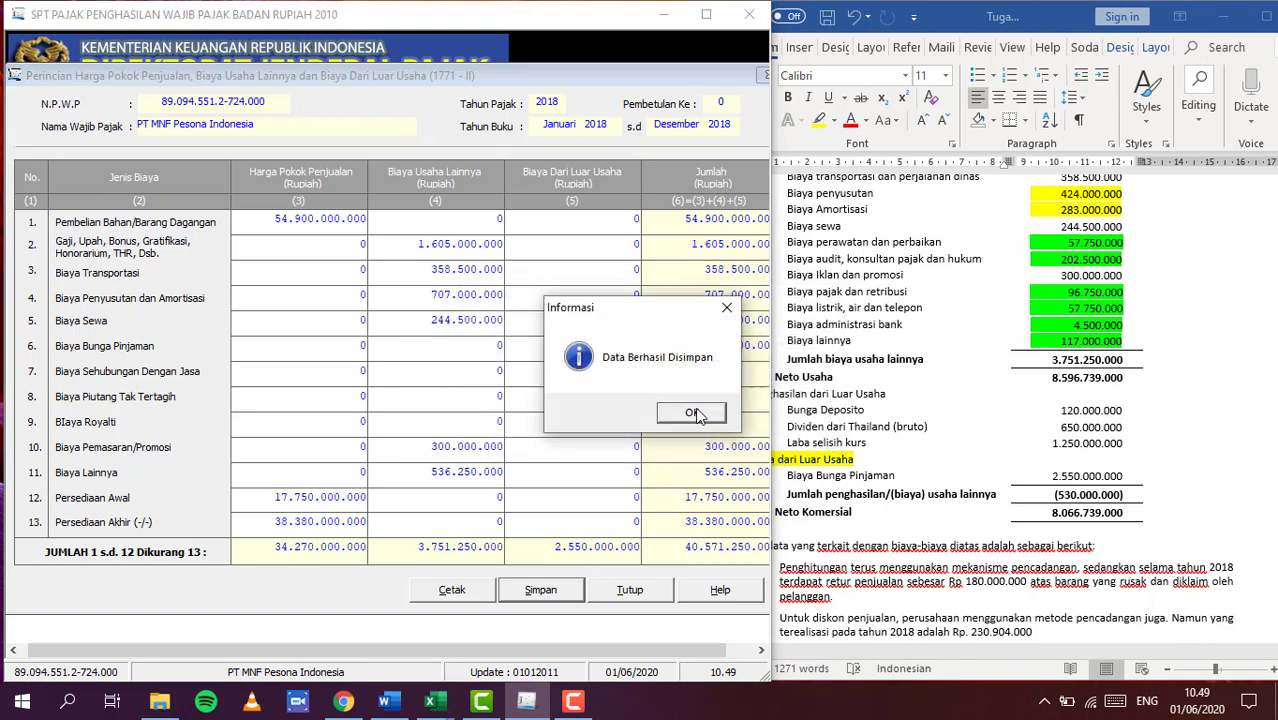
{"action": "left_click", "coordinate": [699, 414]}
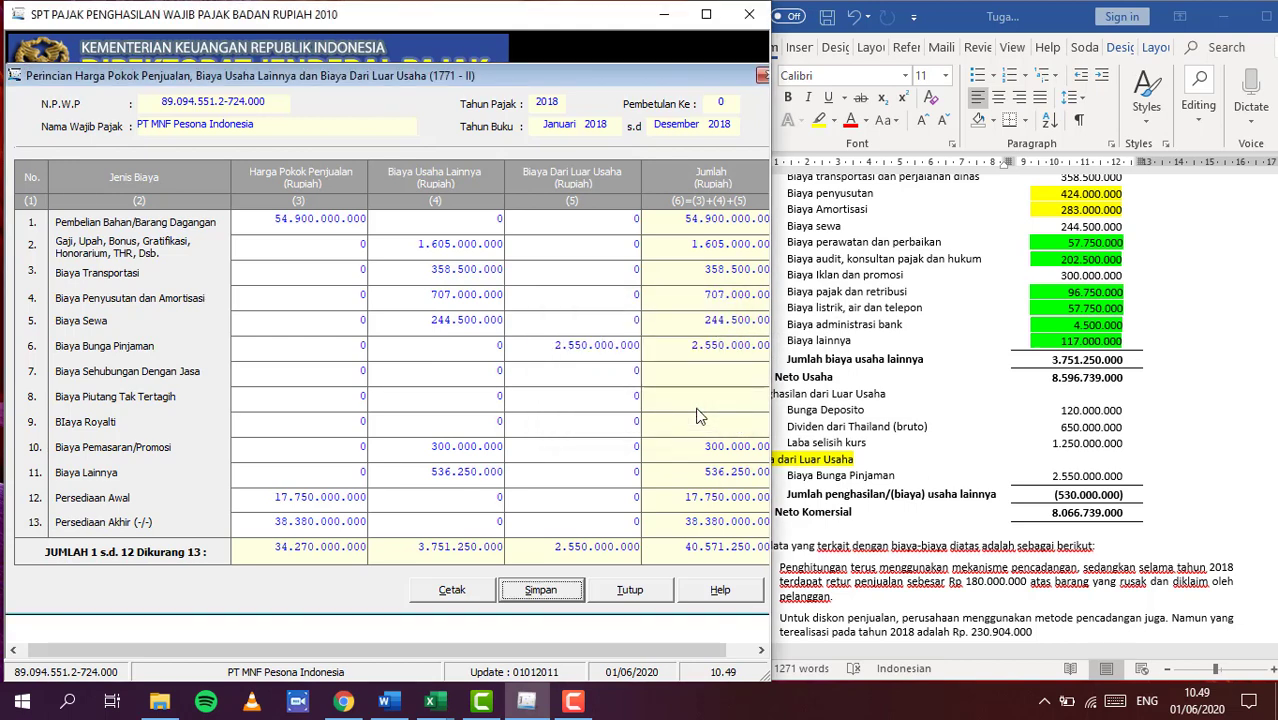
{"action": "left_click", "coordinate": [762, 78]}
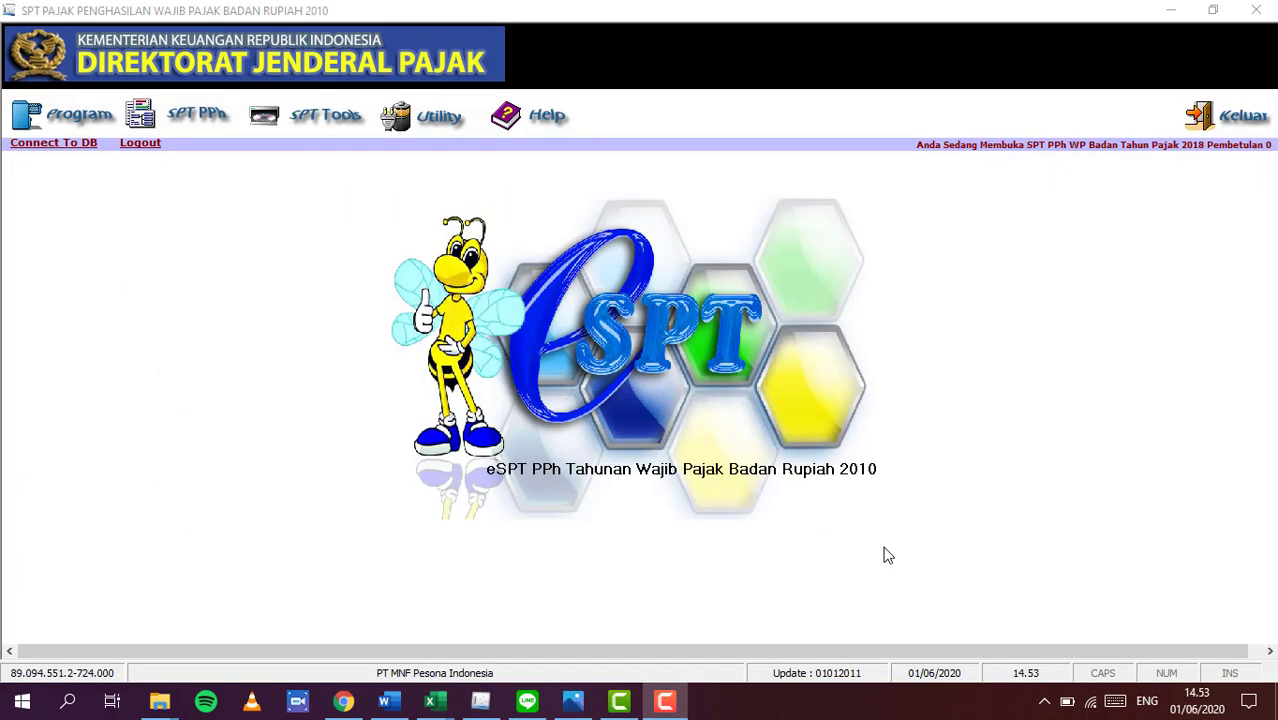